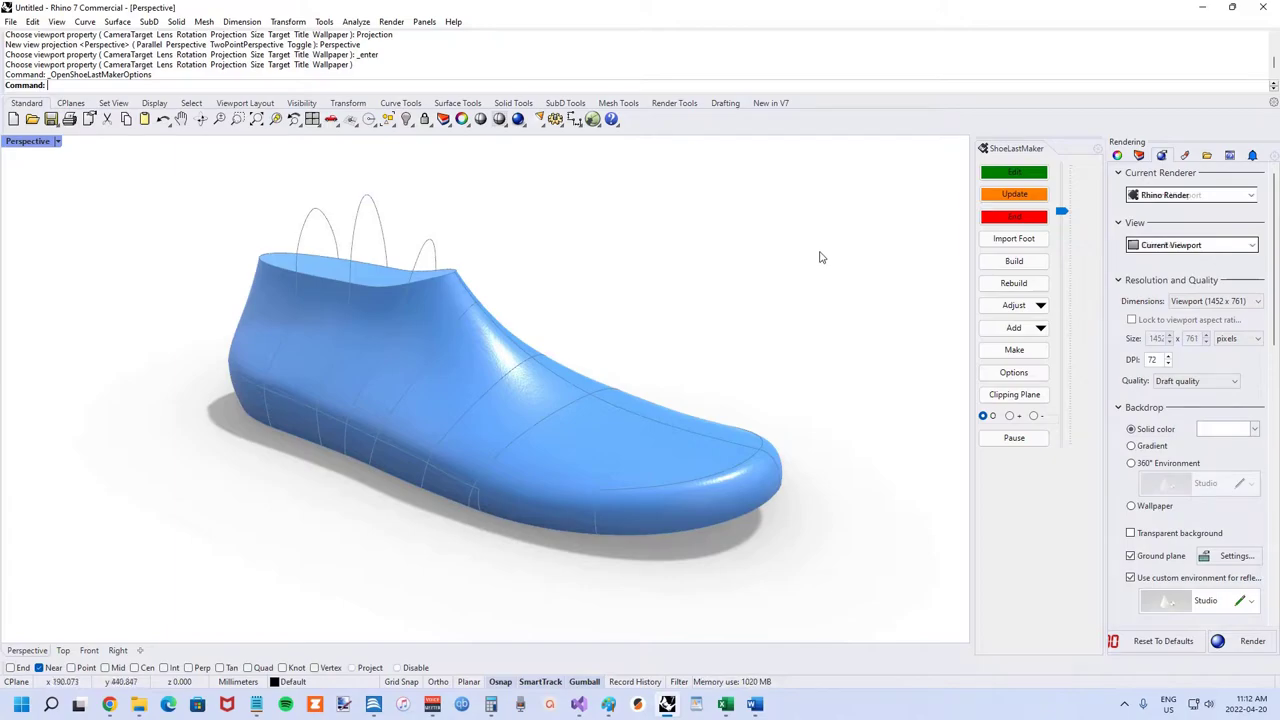
Step: Orbit and slightly tilt the Perspective view around the blue shoe last
right_drag(803, 257, 745, 259)
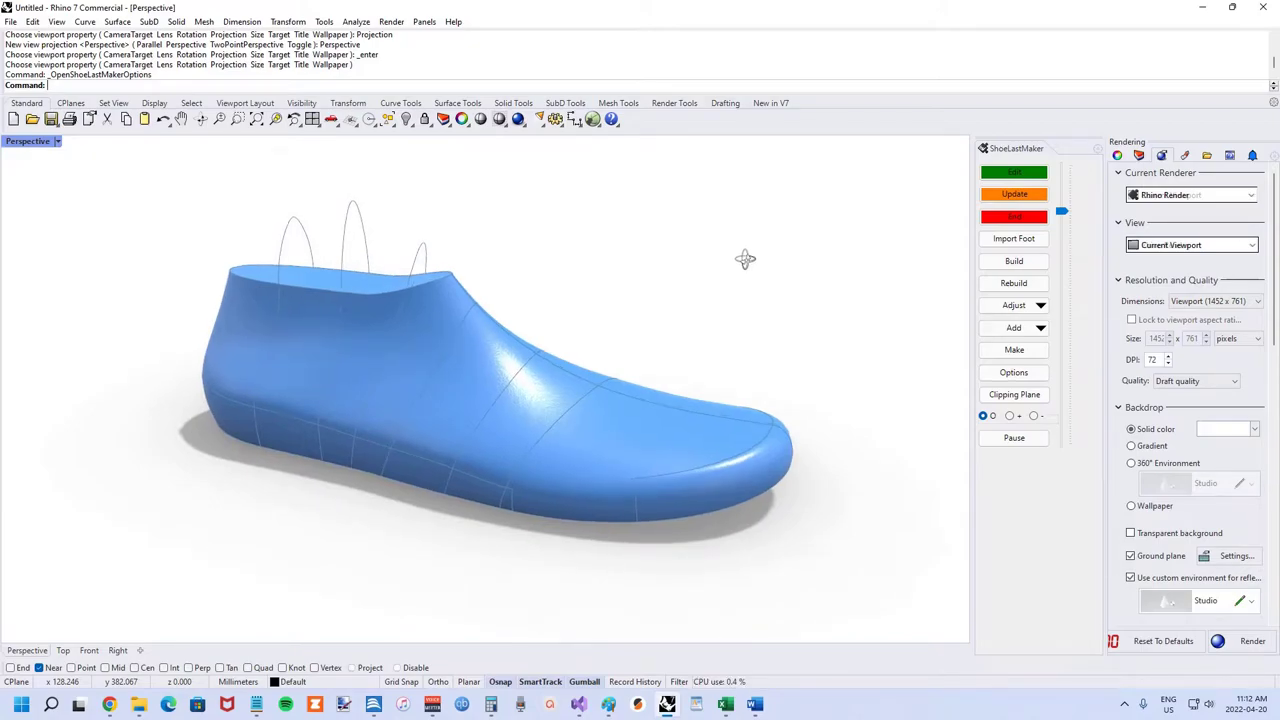
right_drag(745, 259, 742, 265)
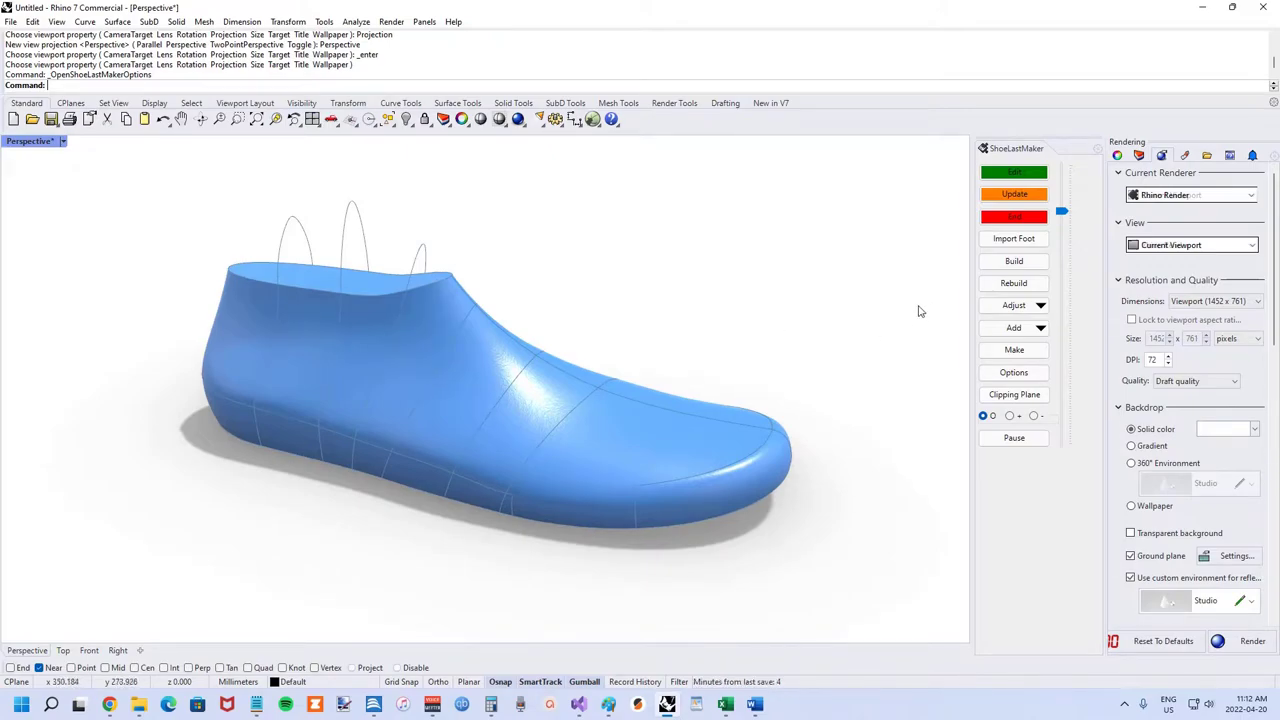
click(1014, 177)
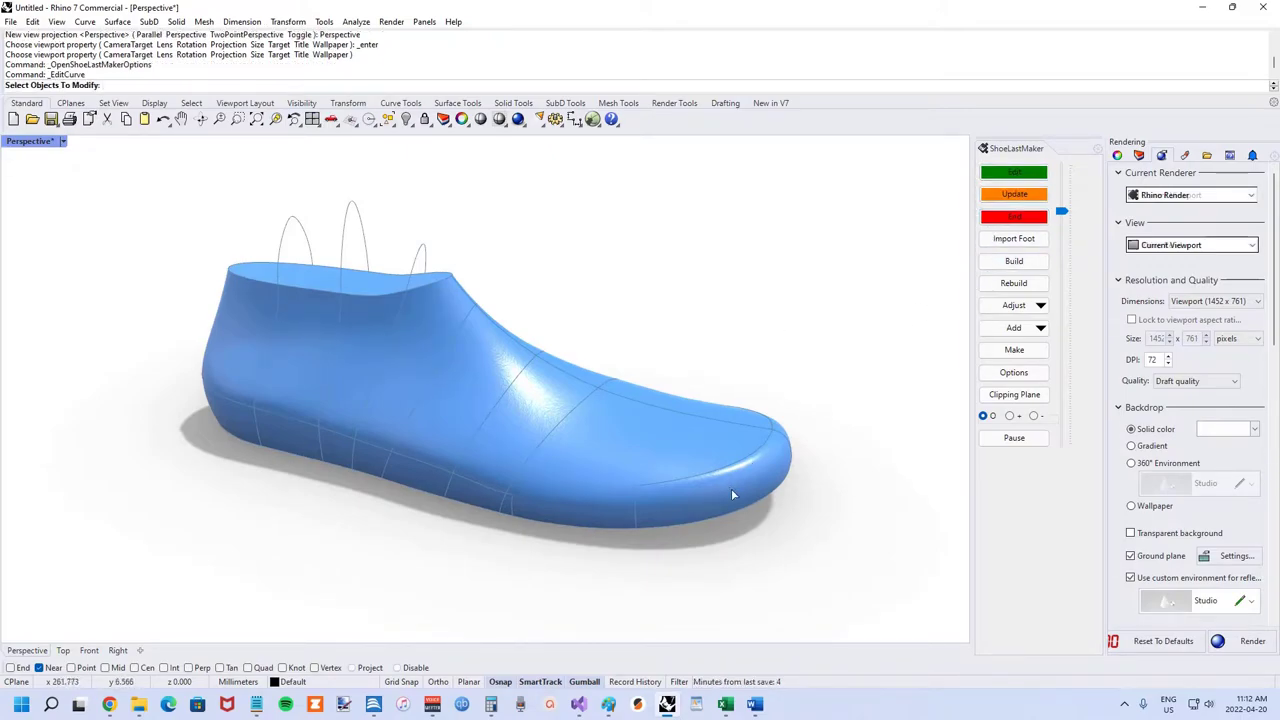
click(724, 520)
right_click(724, 520)
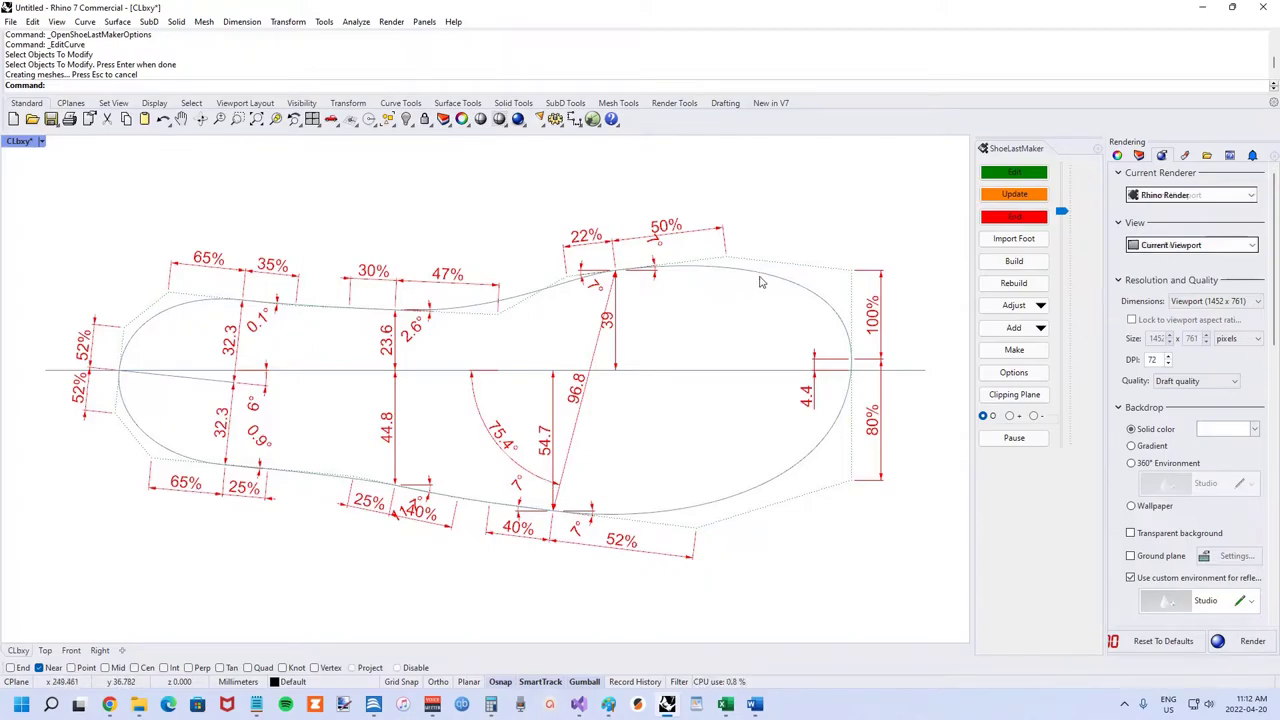
click(1014, 216)
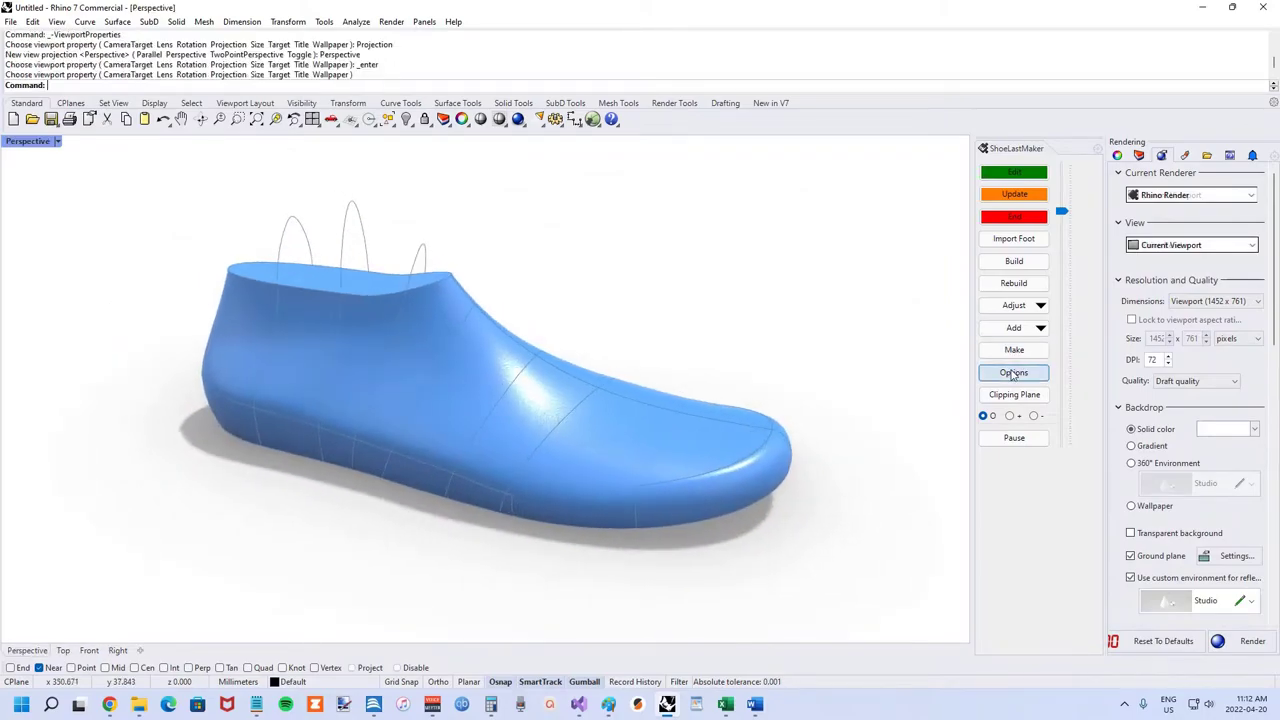
Step: Set ShoeLastMaker options to show only linear dimensions, hiding angular, radial, CP spacing and annotations
click(1013, 373)
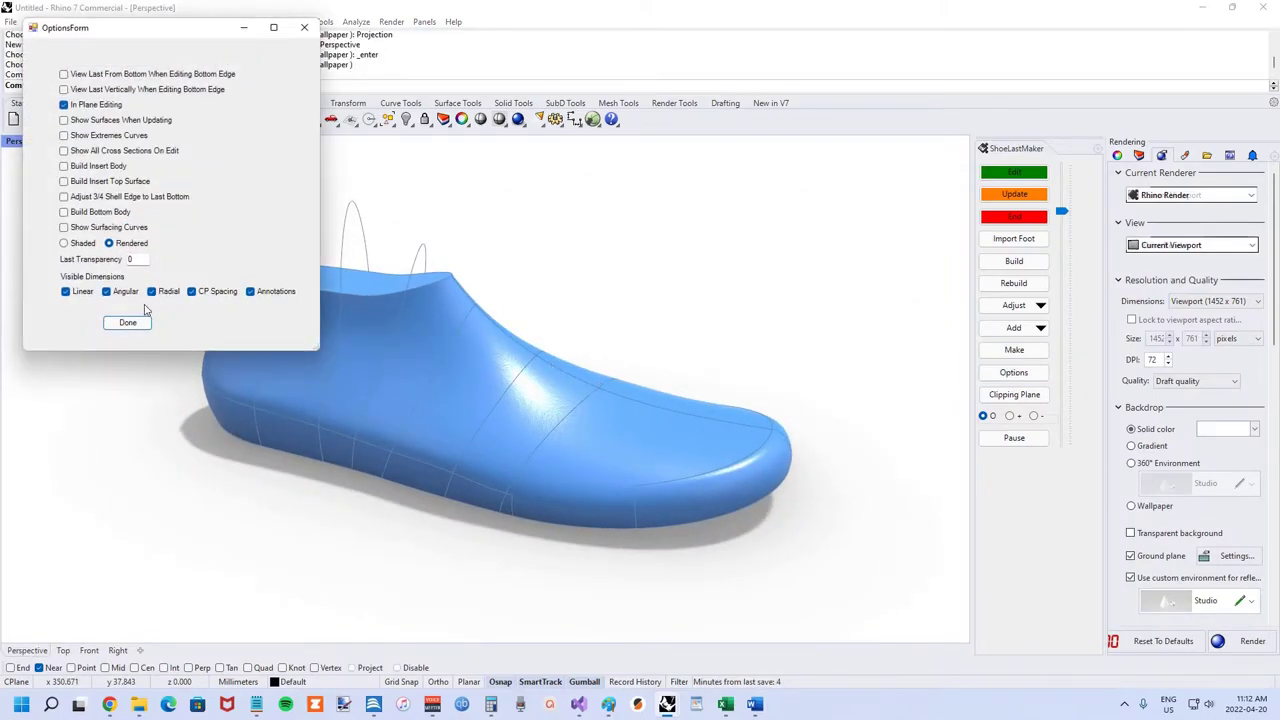
click(122, 294)
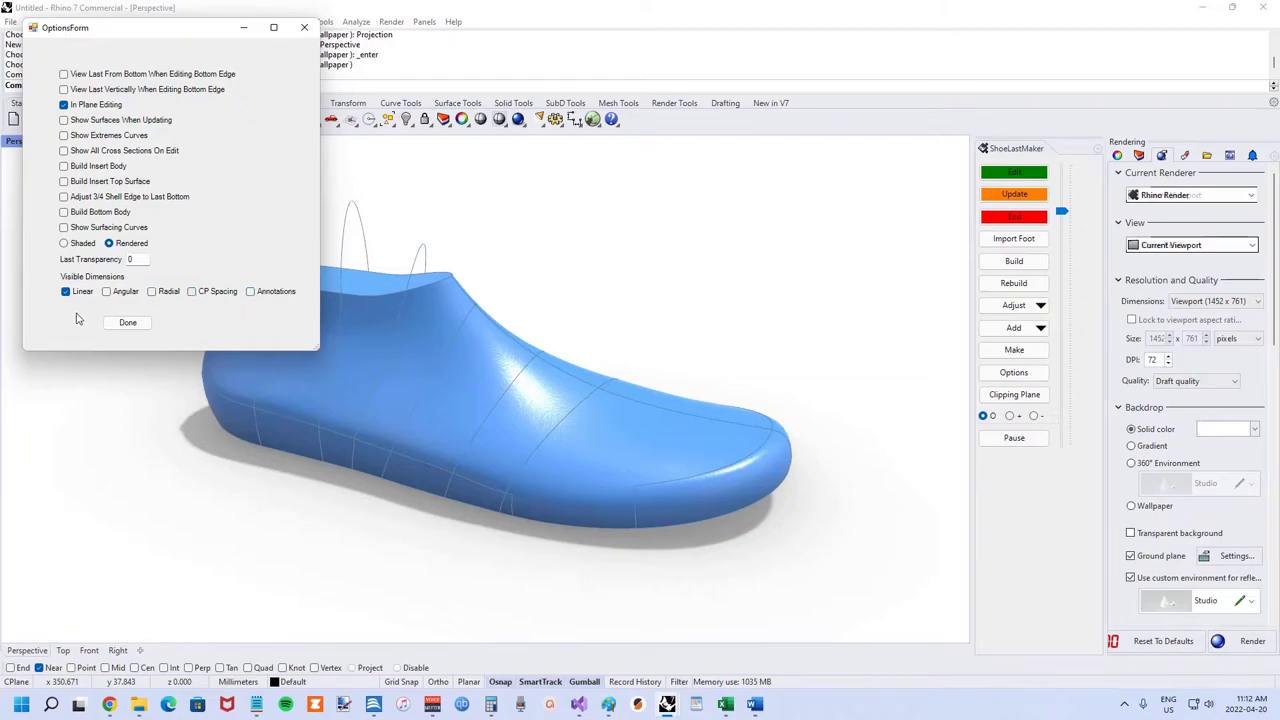
click(128, 323)
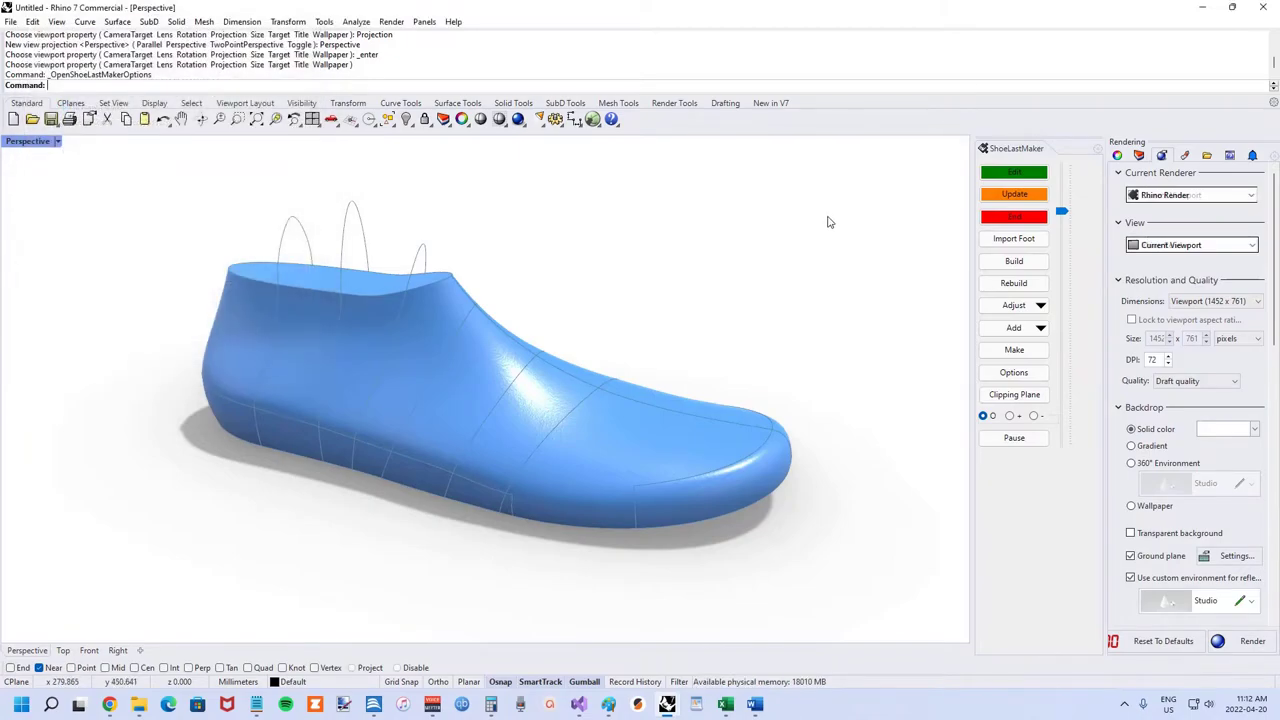
Step: Open the sole-edge curve for editing with linear dimensions, then end the edit
click(1013, 172)
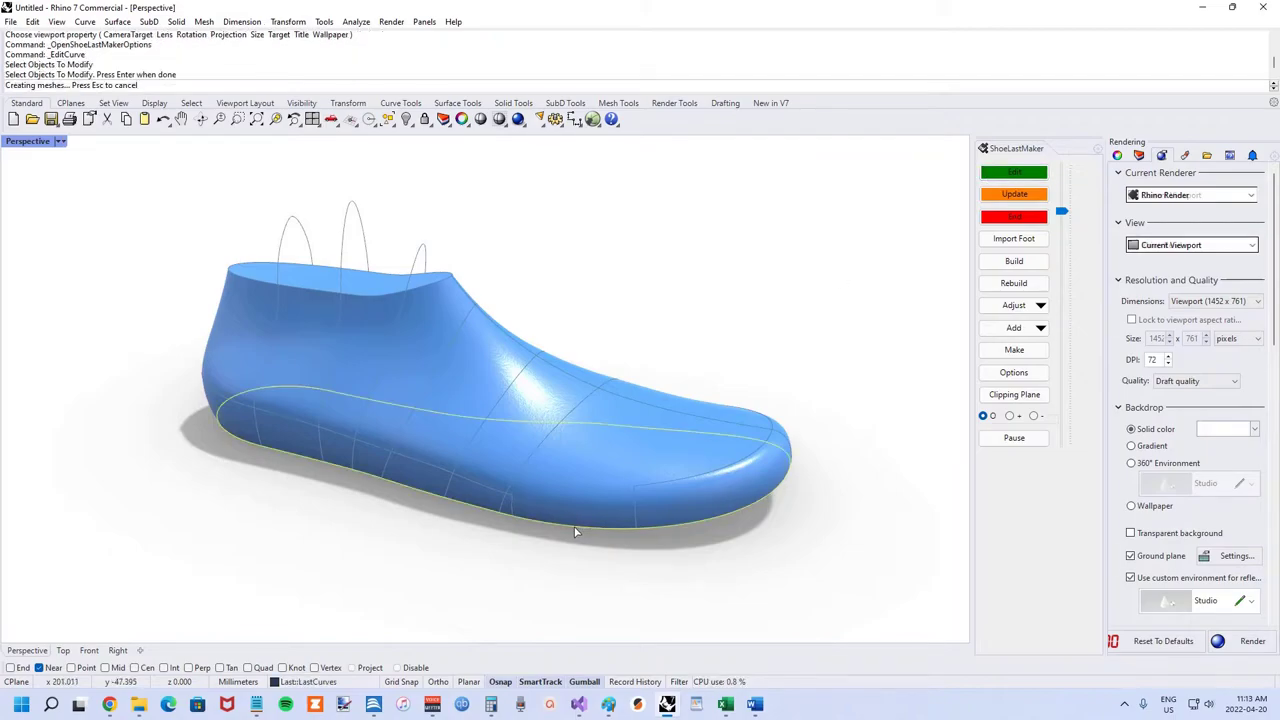
key(Return)
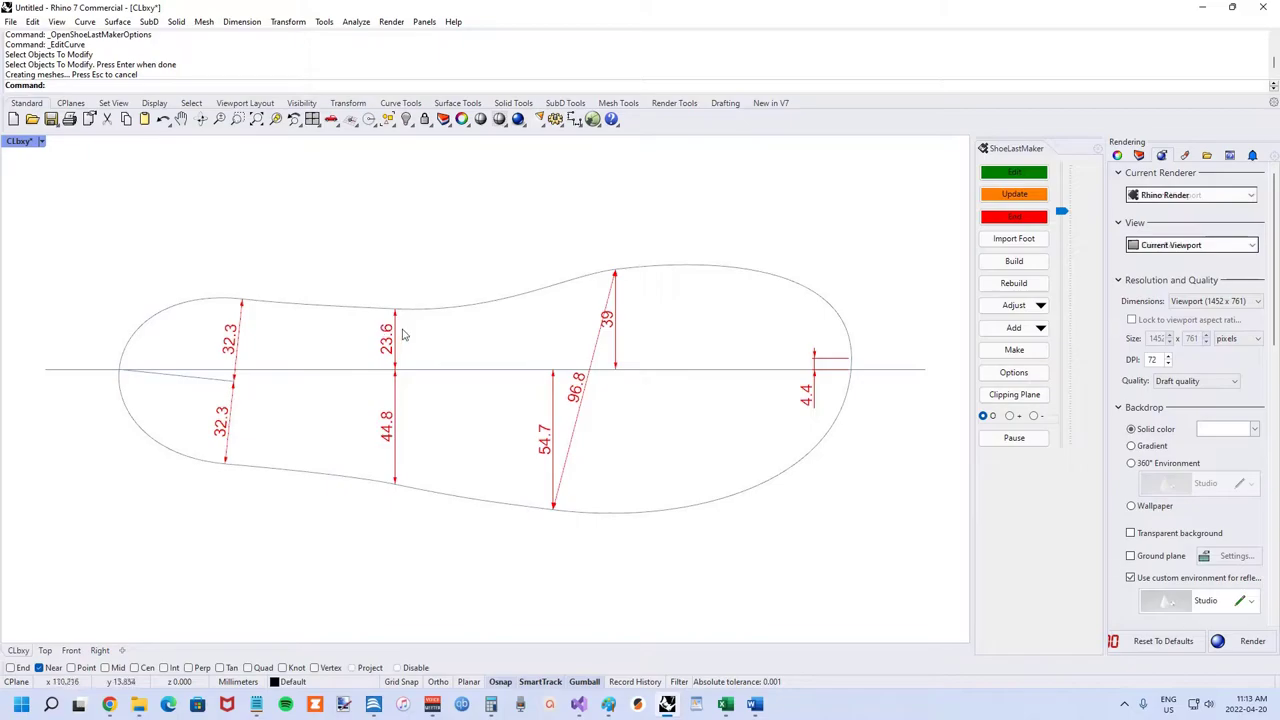
click(1002, 218)
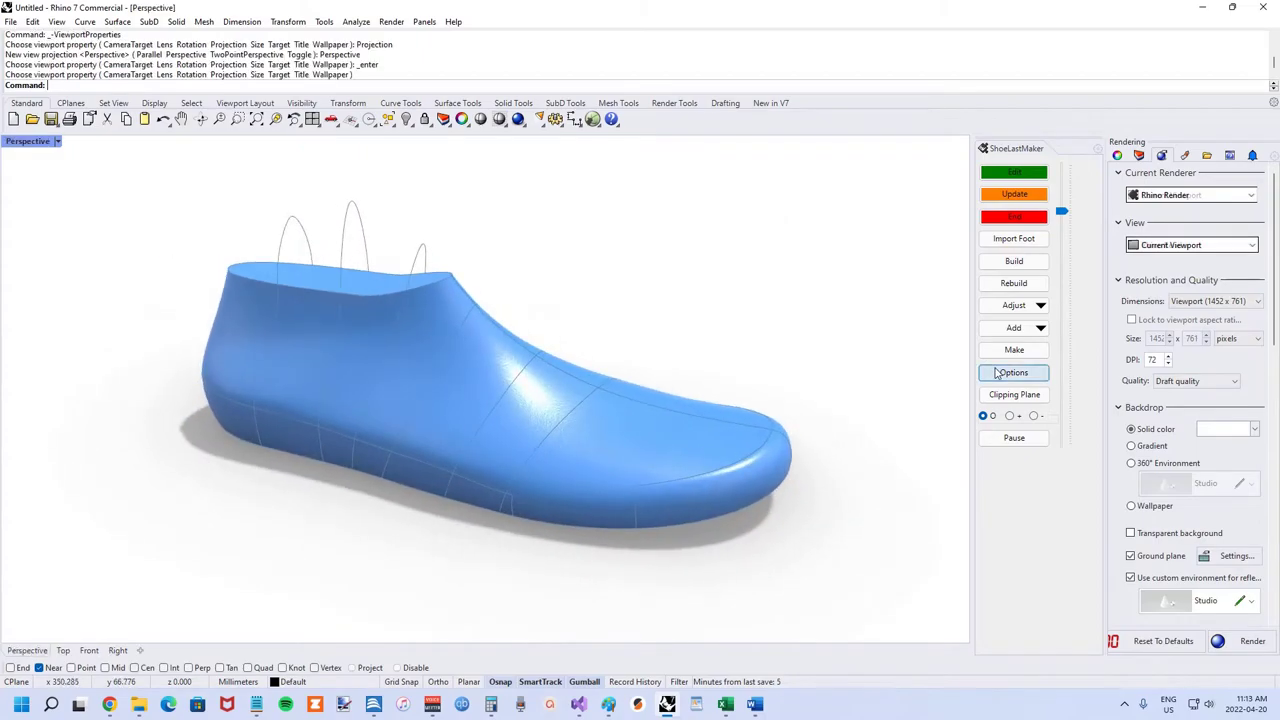
Step: Swap Linear for CP Spacing percentage dimensions, check them on the sole curve, then orbit
click(1013, 372)
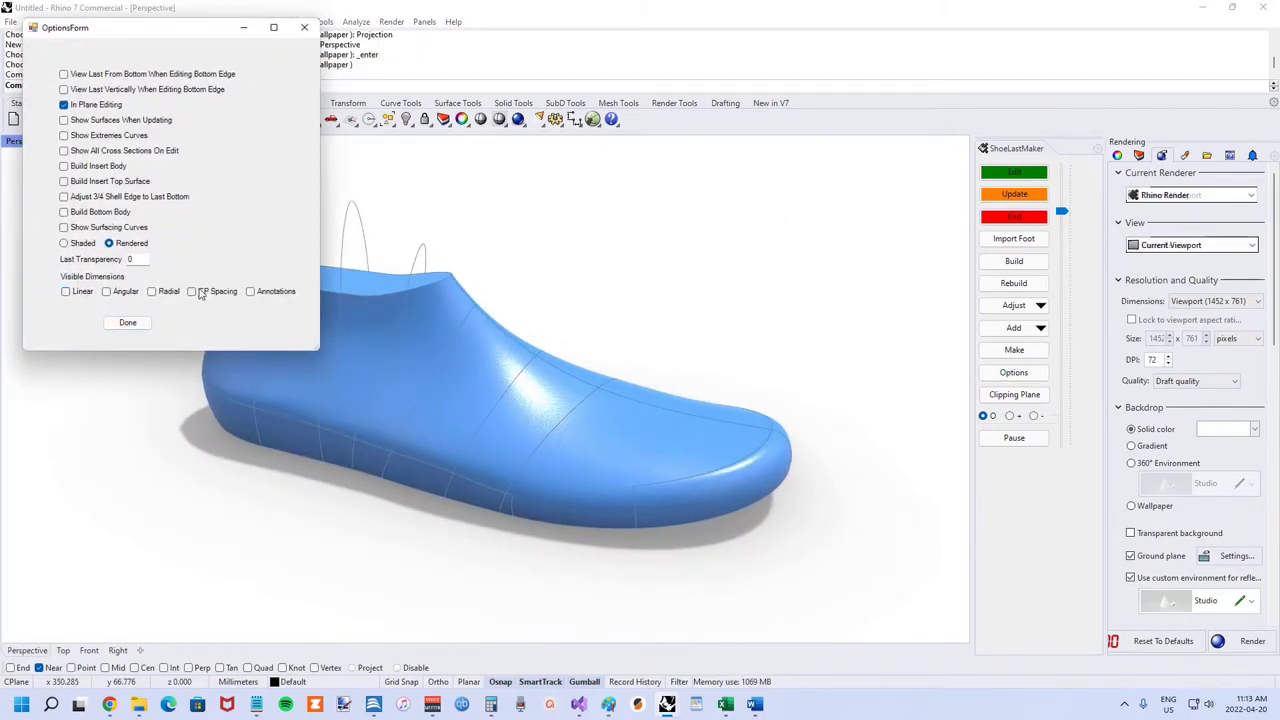
click(127, 323)
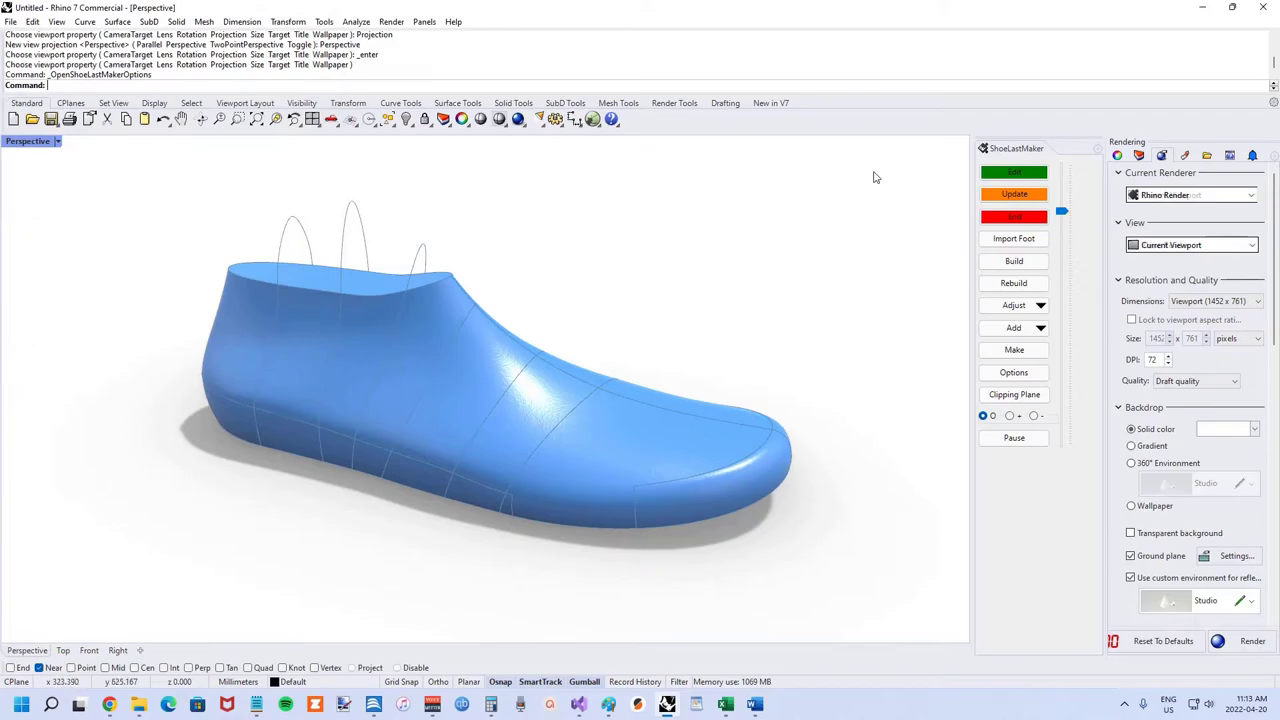
click(1013, 172)
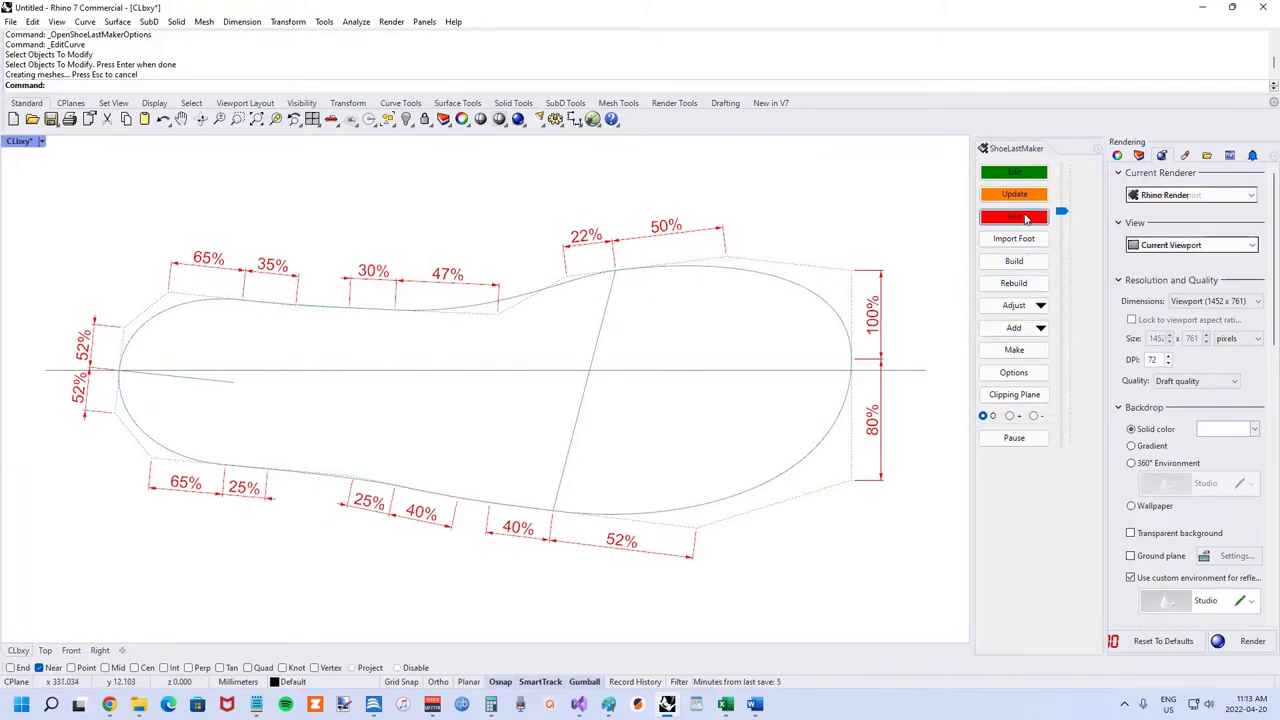
click(1024, 217)
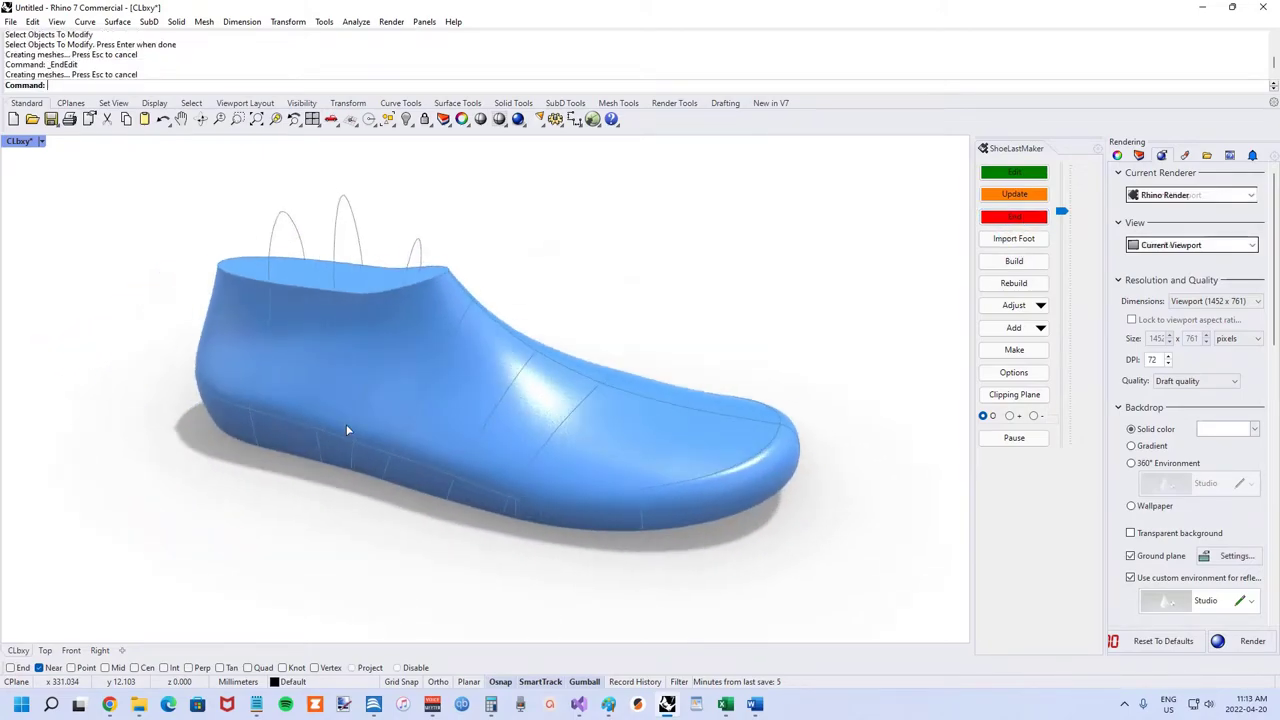
right_drag(354, 412, 462, 391)
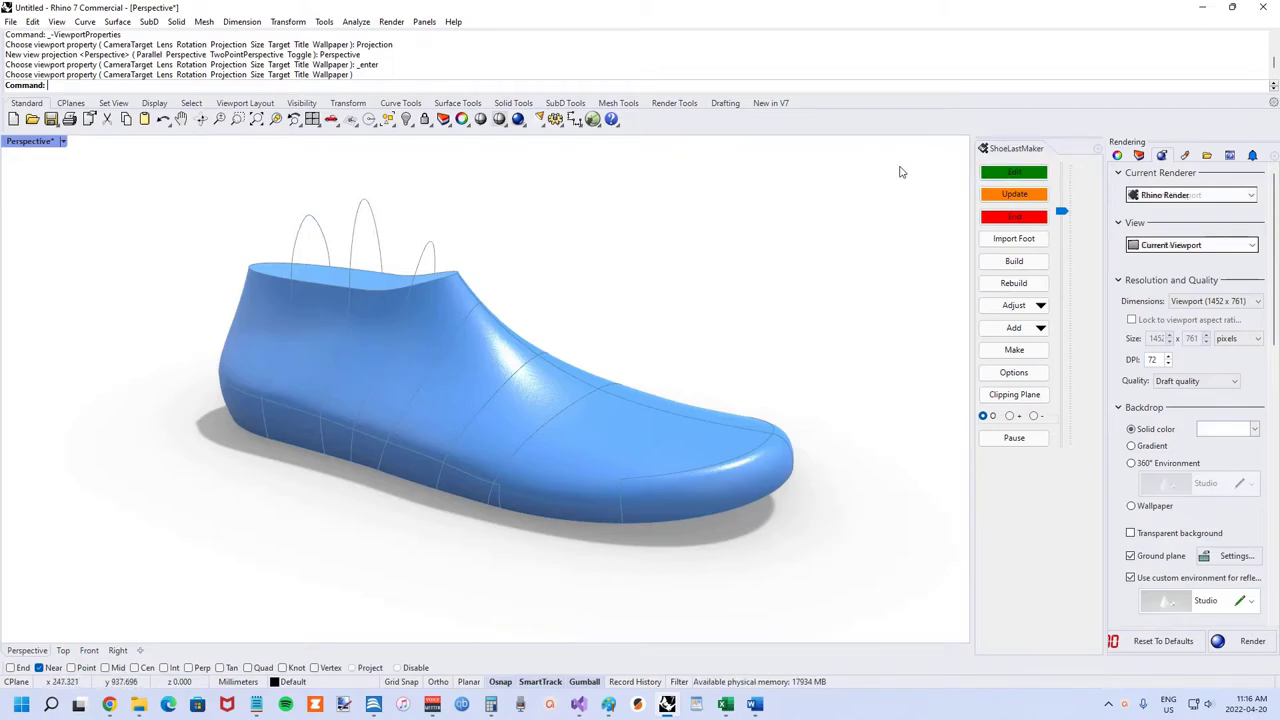
Step: Open the rear, middle and front girth curves together for editing
click(1006, 176)
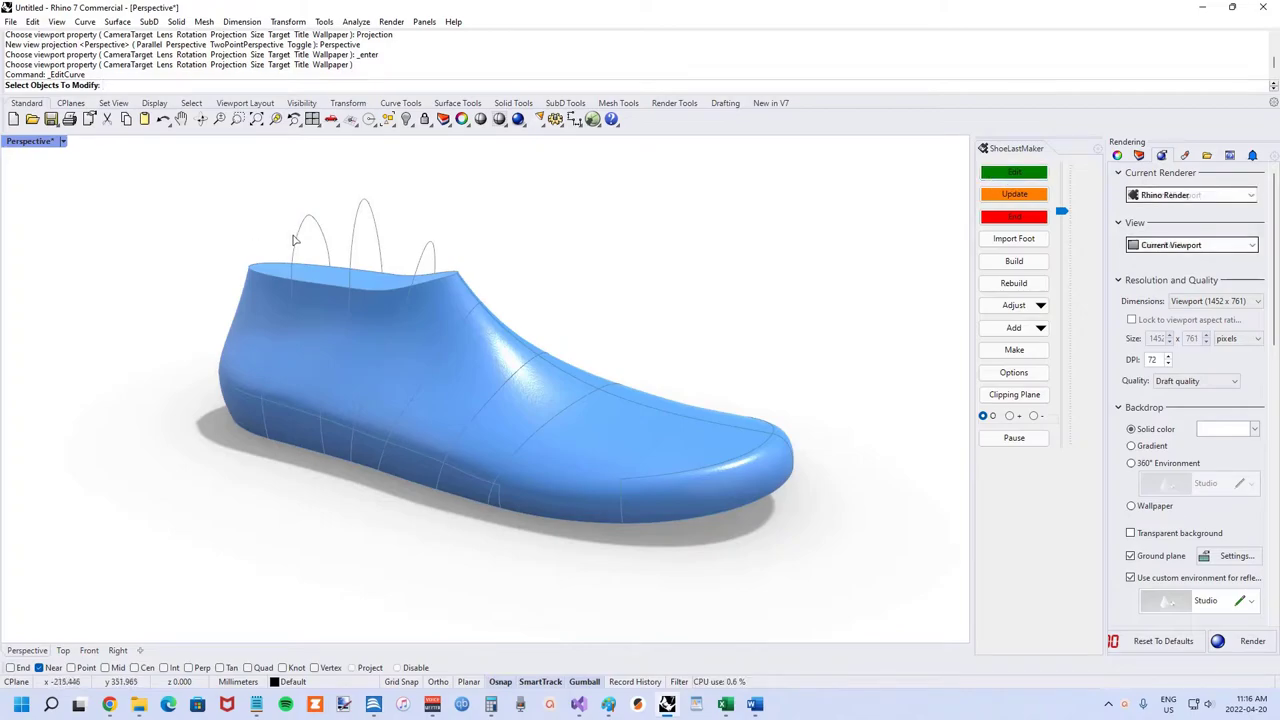
click(300, 240)
click(353, 243)
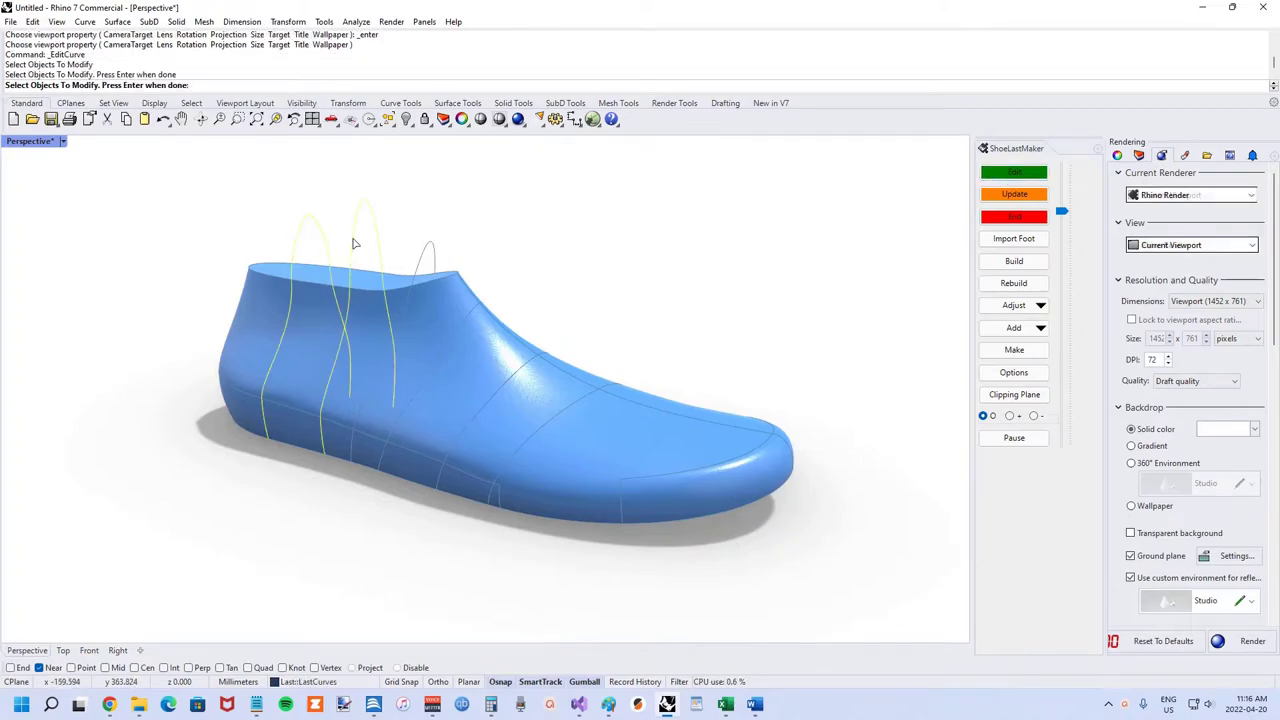
click(426, 251)
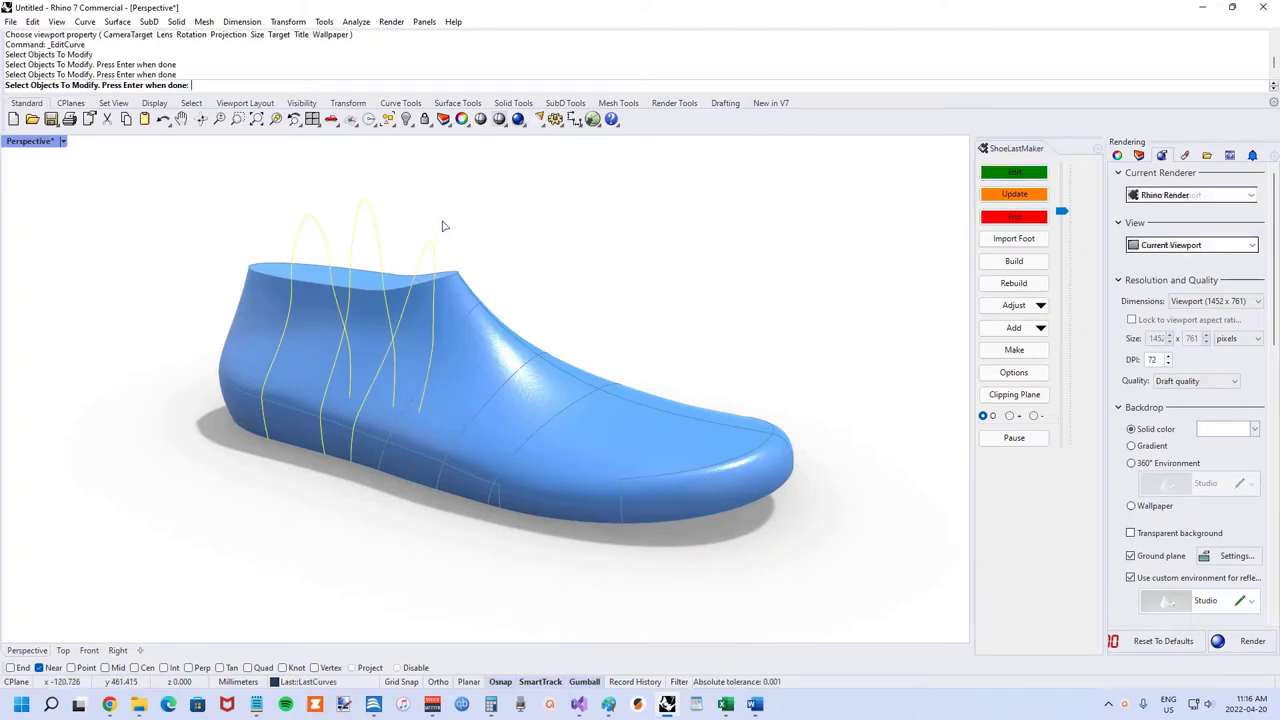
key(Return)
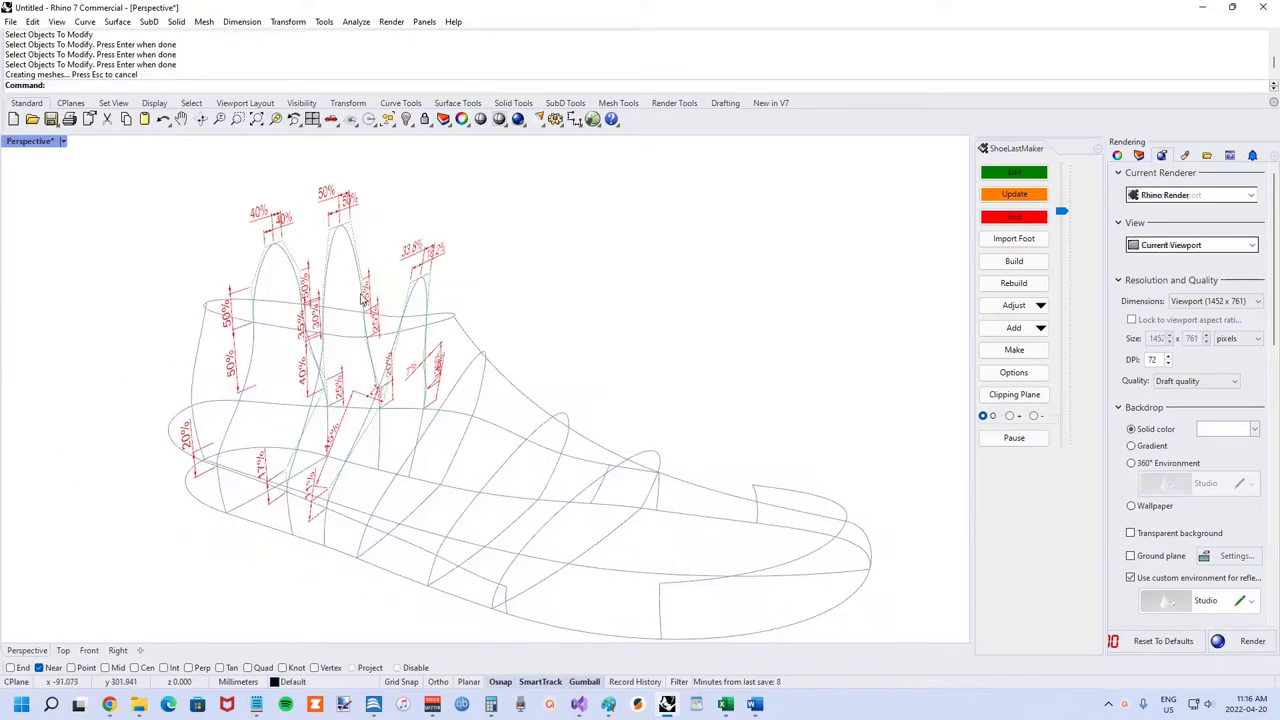
Step: Change the lower 50% spacing dimension on the rear girth curve to 45%
right_drag(350, 304, 320, 283)
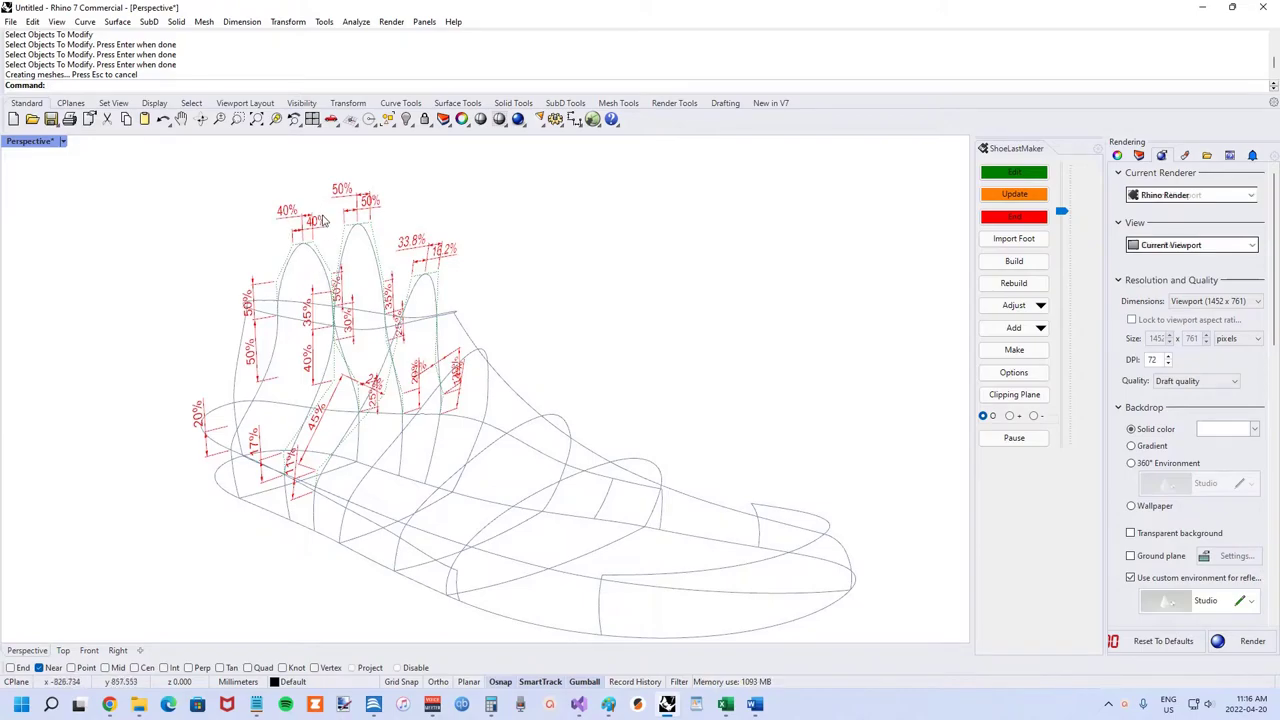
right_drag(409, 290, 232, 342)
scroll(378, 308, up, 2)
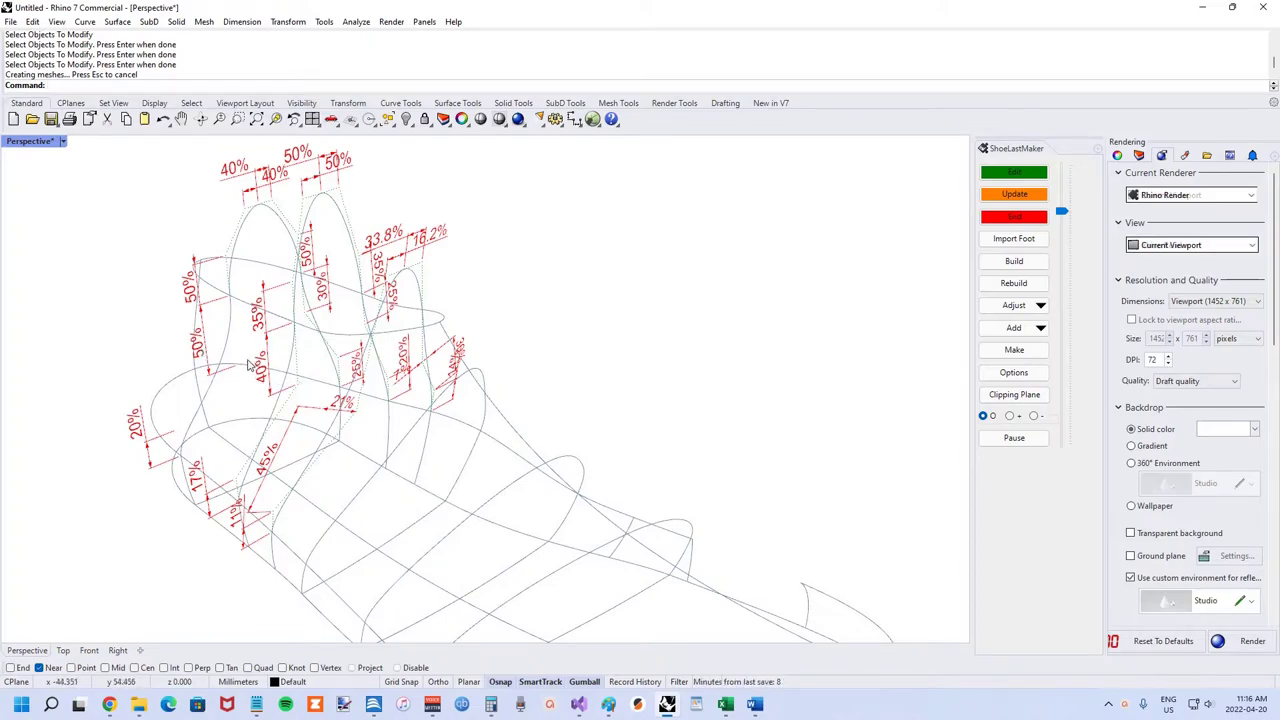
scroll(212, 358, up, 4)
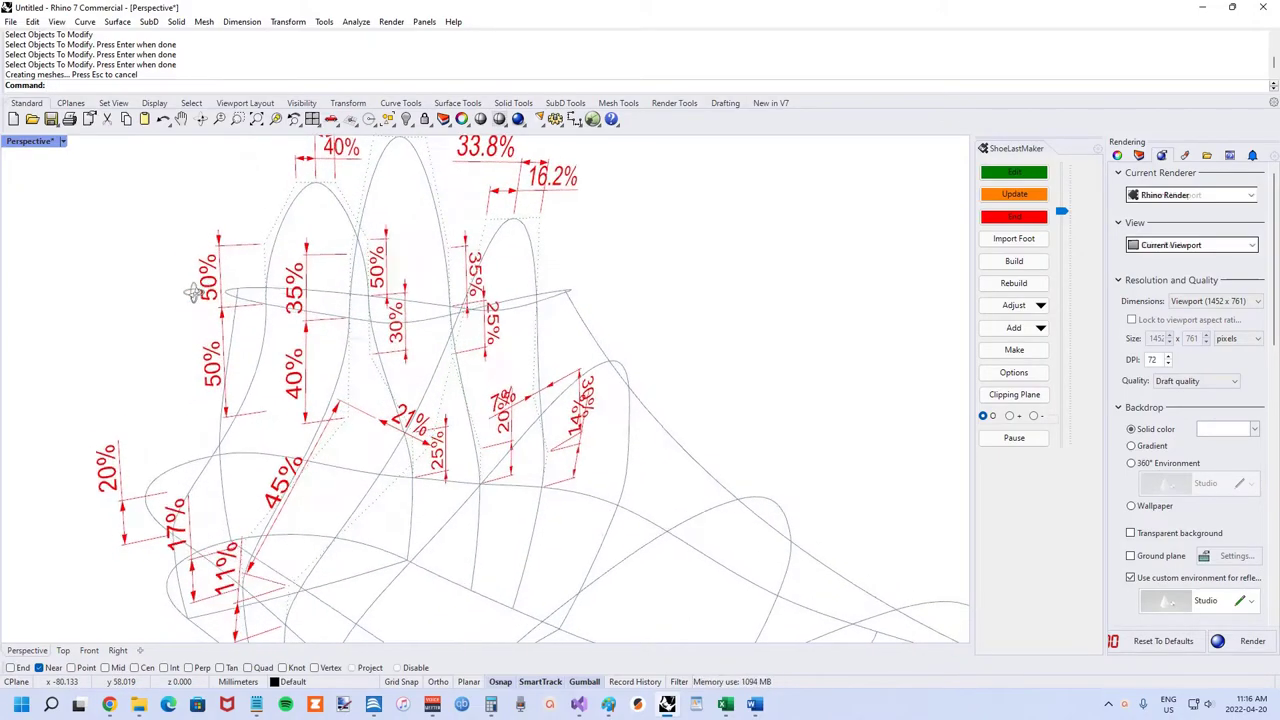
right_drag(192, 293, 212, 360)
double_click(212, 360)
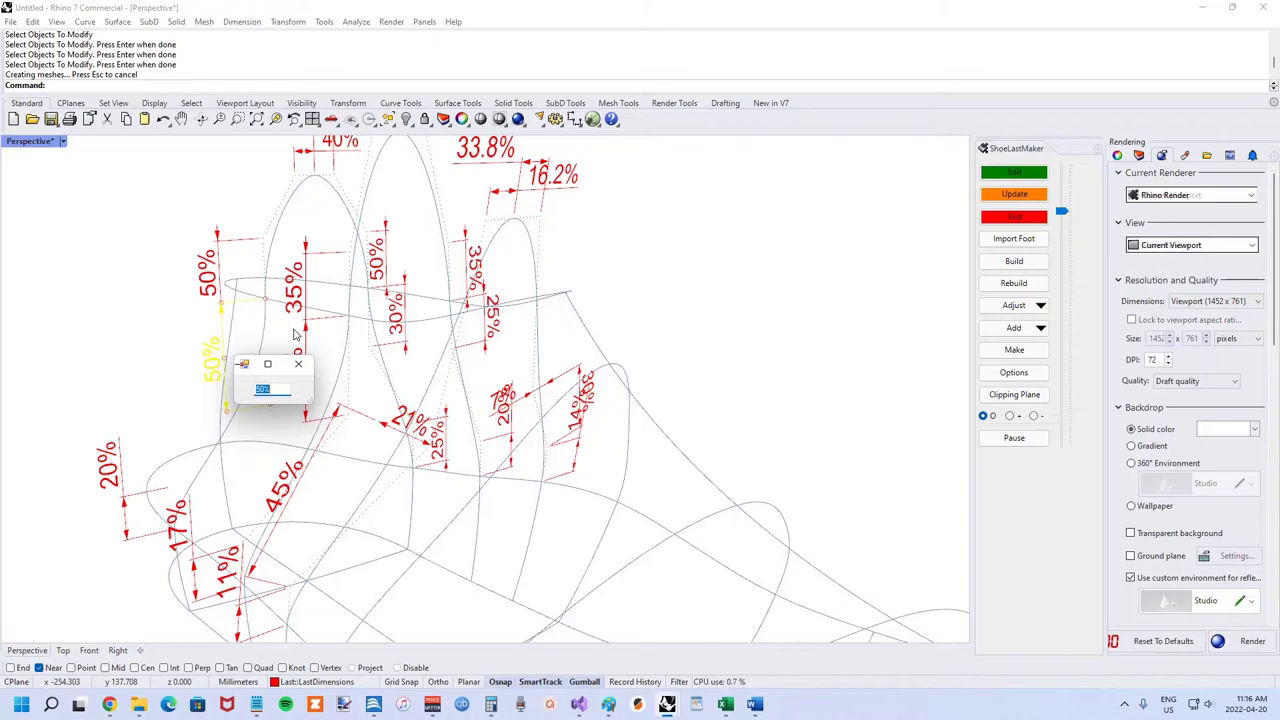
text(45)
key(Return)
Step: End the edit so the last rebuilds with the 45% girth change, then zoom to inspect it
click(1014, 194)
right_drag(183, 359, 217, 359)
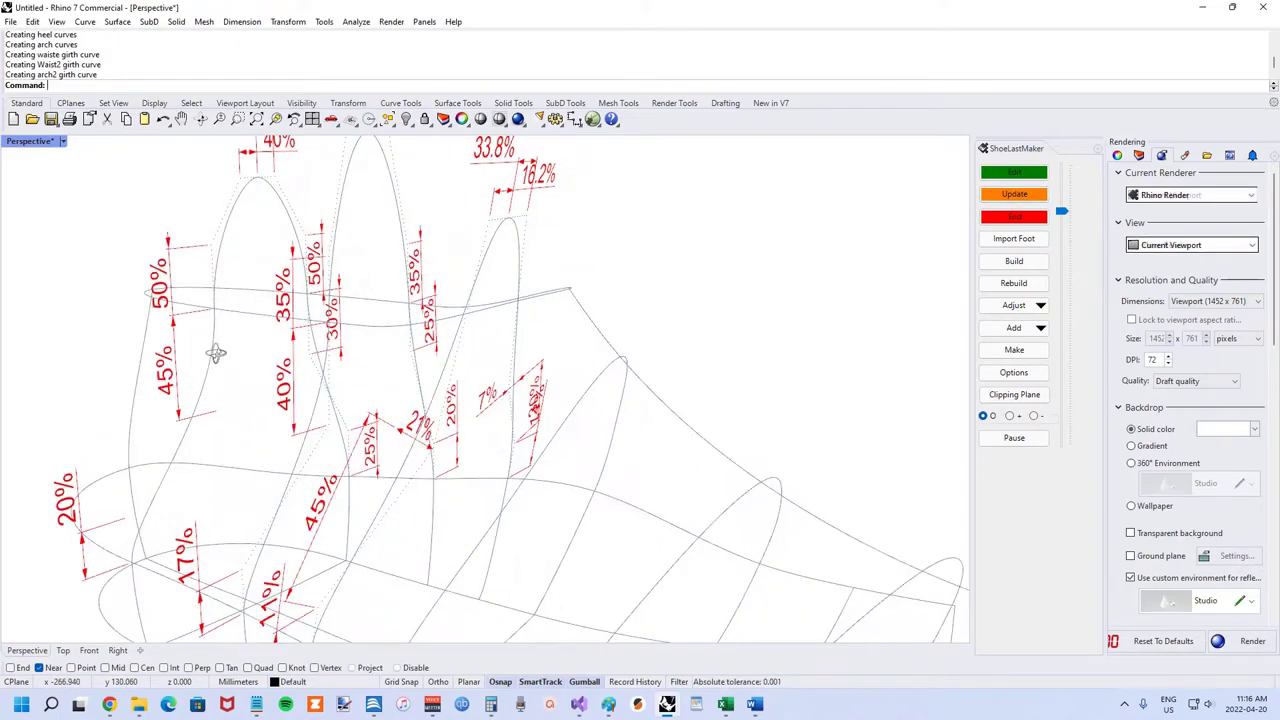
scroll(183, 432, down, 5)
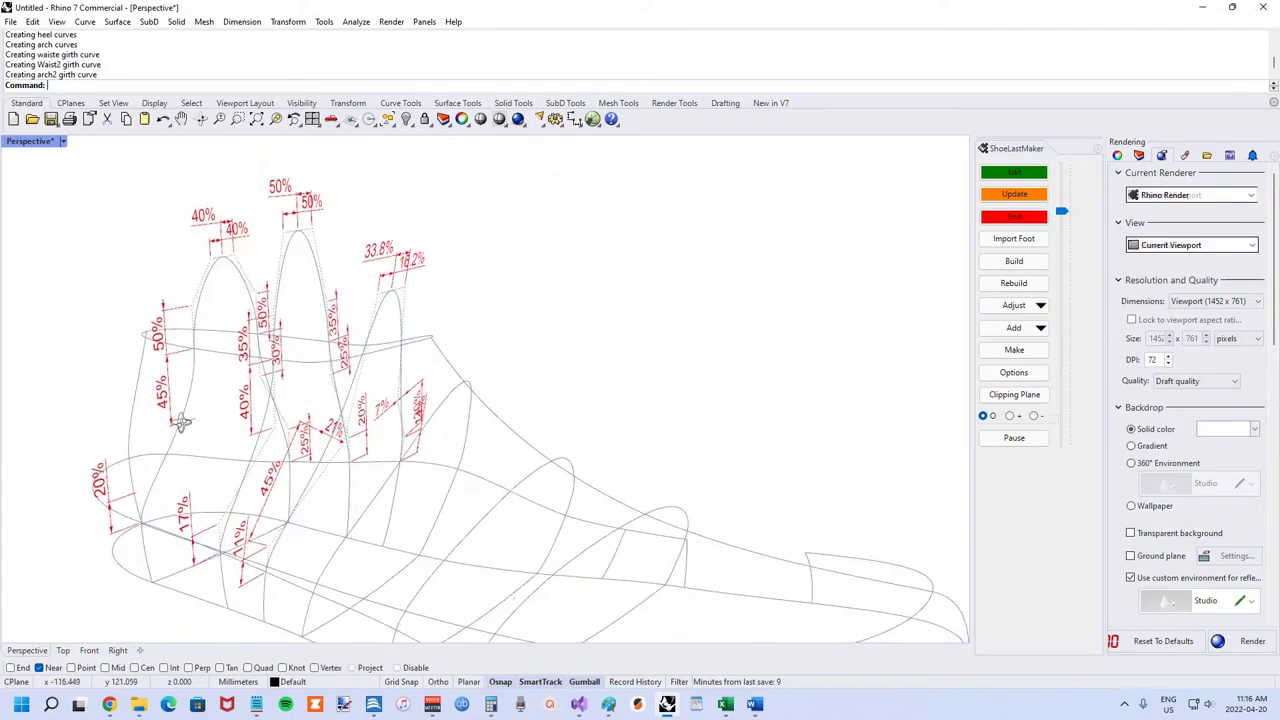
scroll(277, 367, up, 2)
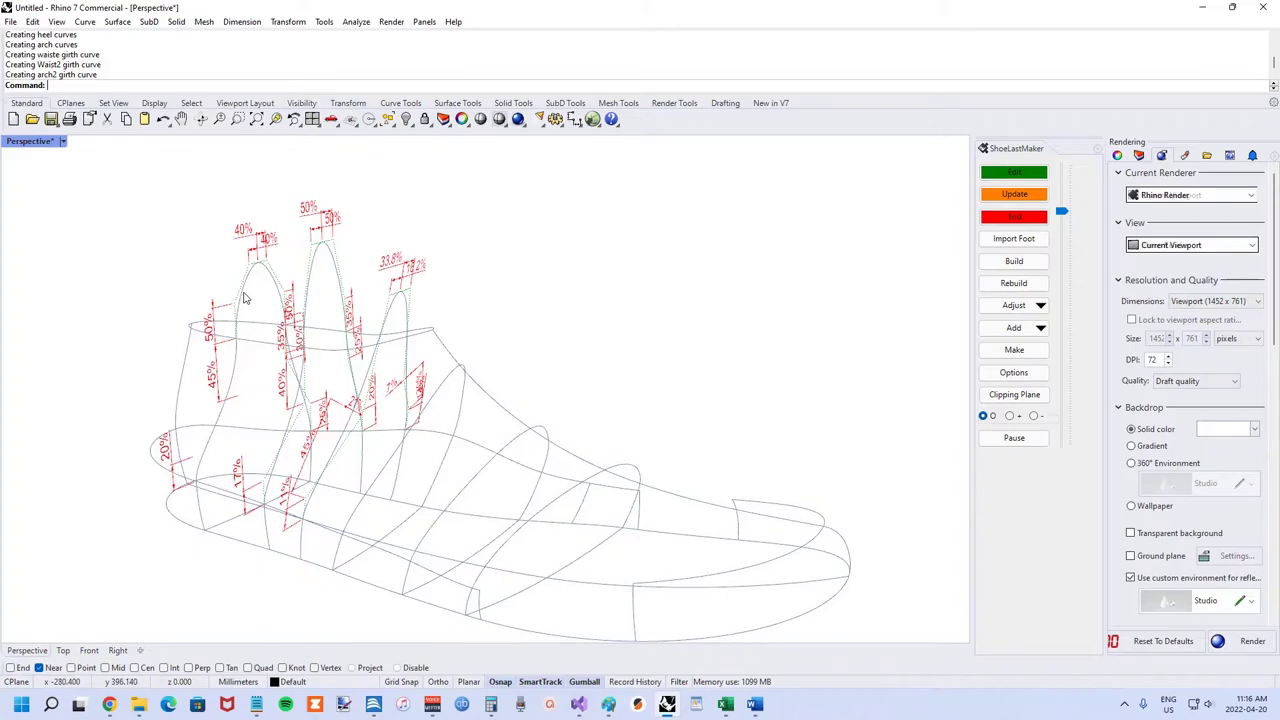
scroll(185, 356, down, 2)
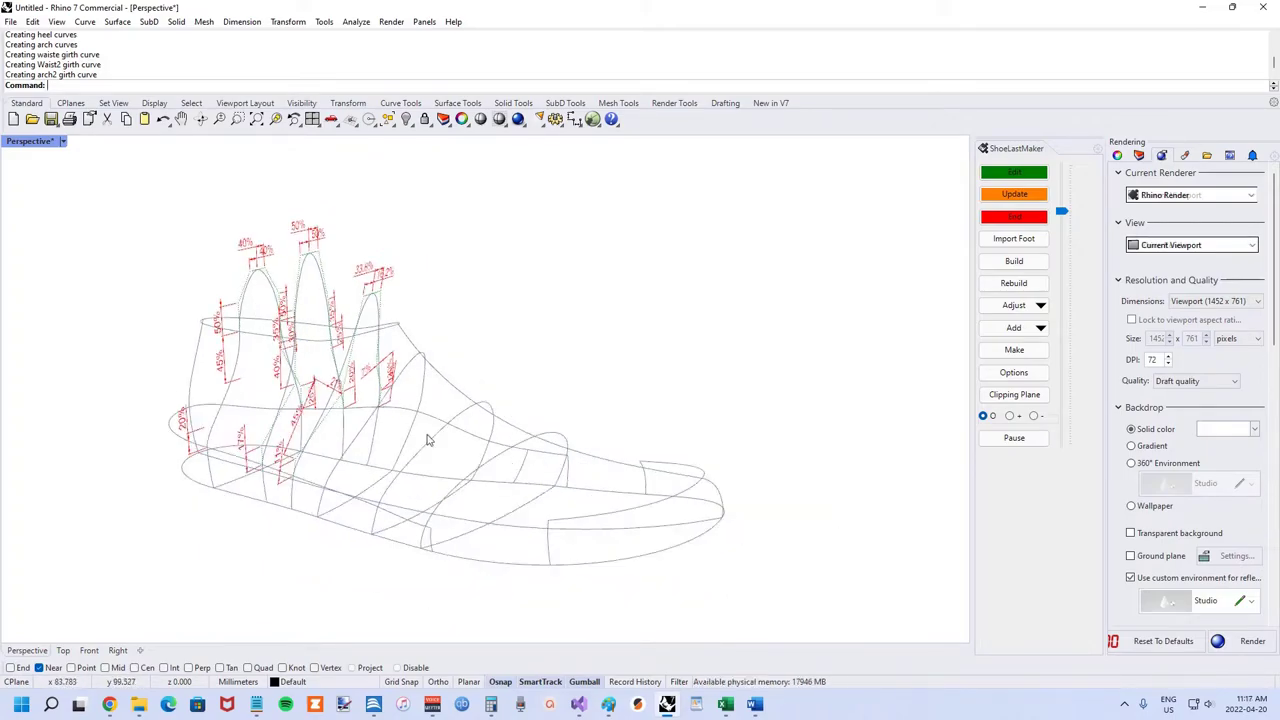
scroll(285, 320, up, 3)
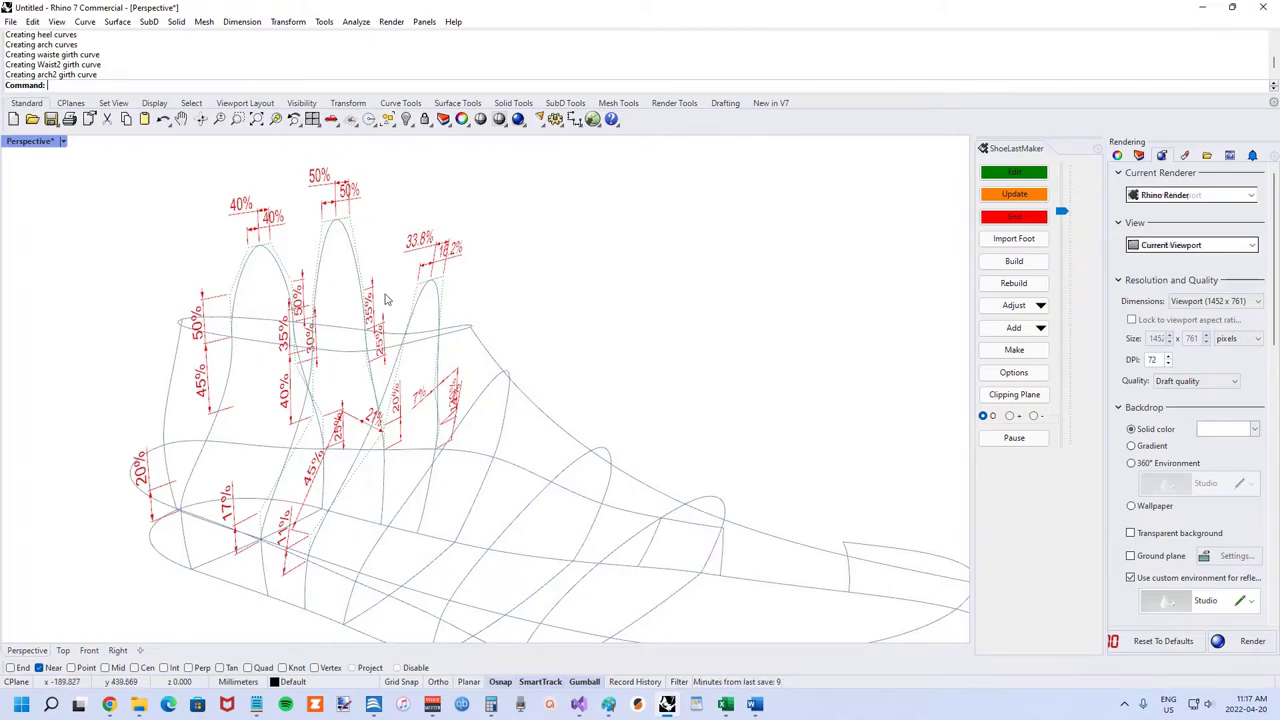
scroll(253, 284, down, 2)
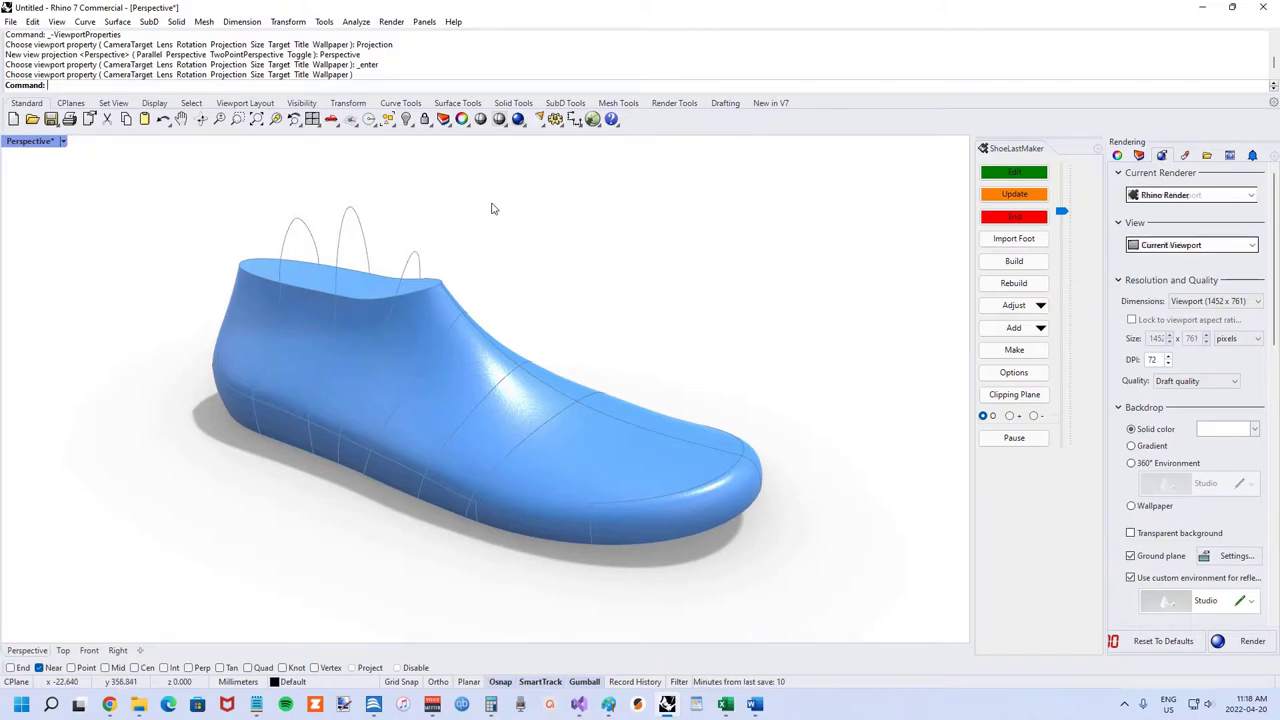
Step: Turn on Linear under Visible Dimensions in the ShoeLastMaker options
mouse_move(480, 237)
right_down()
mouse_move(491, 226)
mouse_move(491, 237)
right_up()
scroll(487, 260, up, 3)
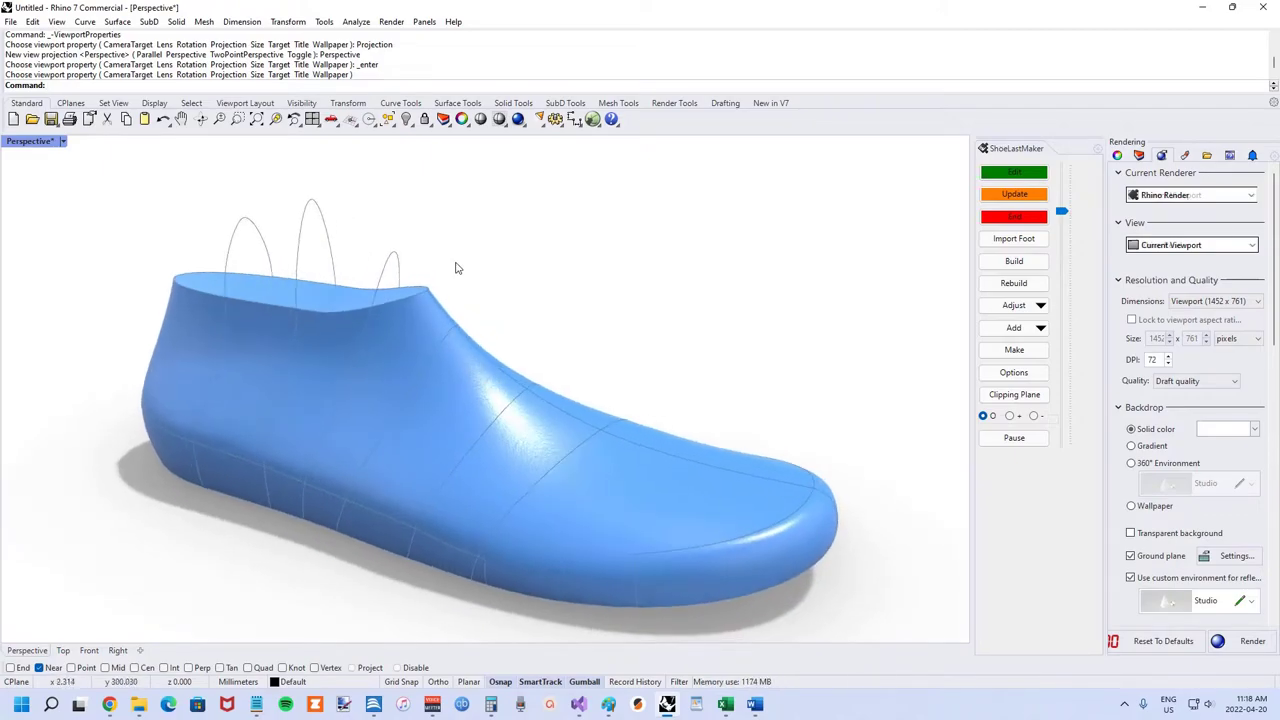
click(1014, 372)
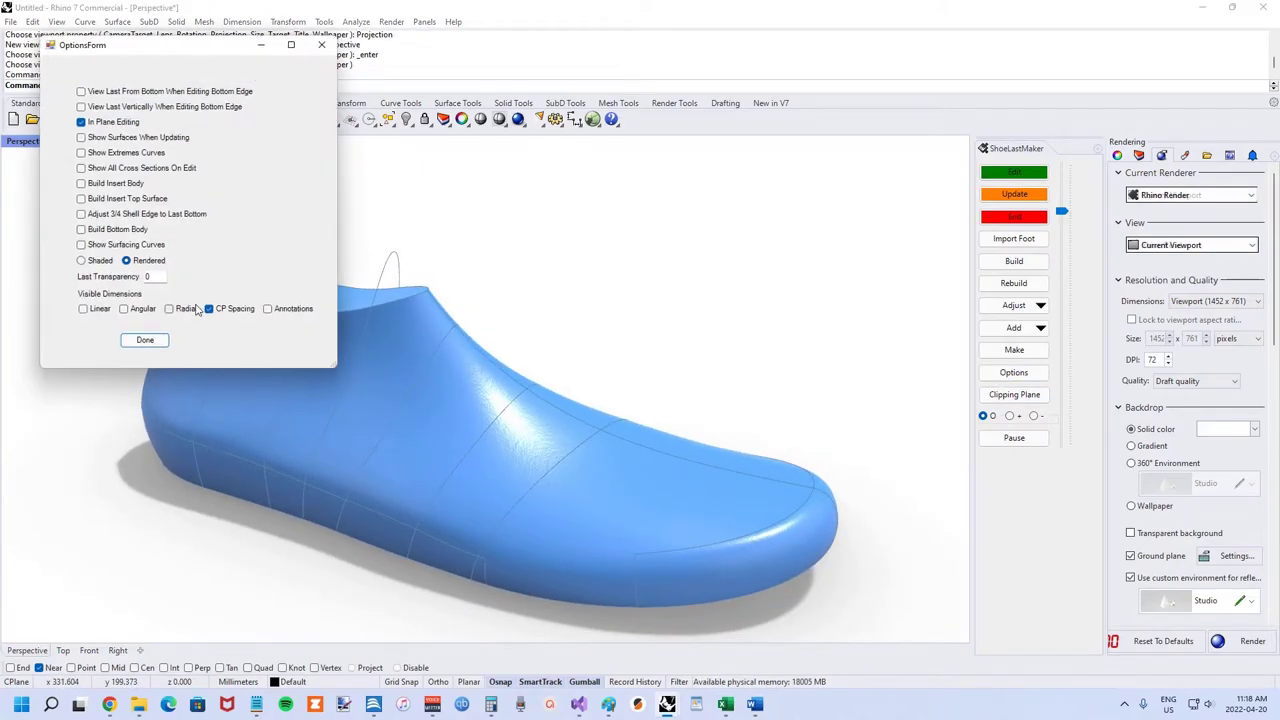
click(112, 309)
click(145, 339)
Step: Open the CHJoined girth curve for editing, showing dimensions 29, 23.8 and 22.2
click(1043, 176)
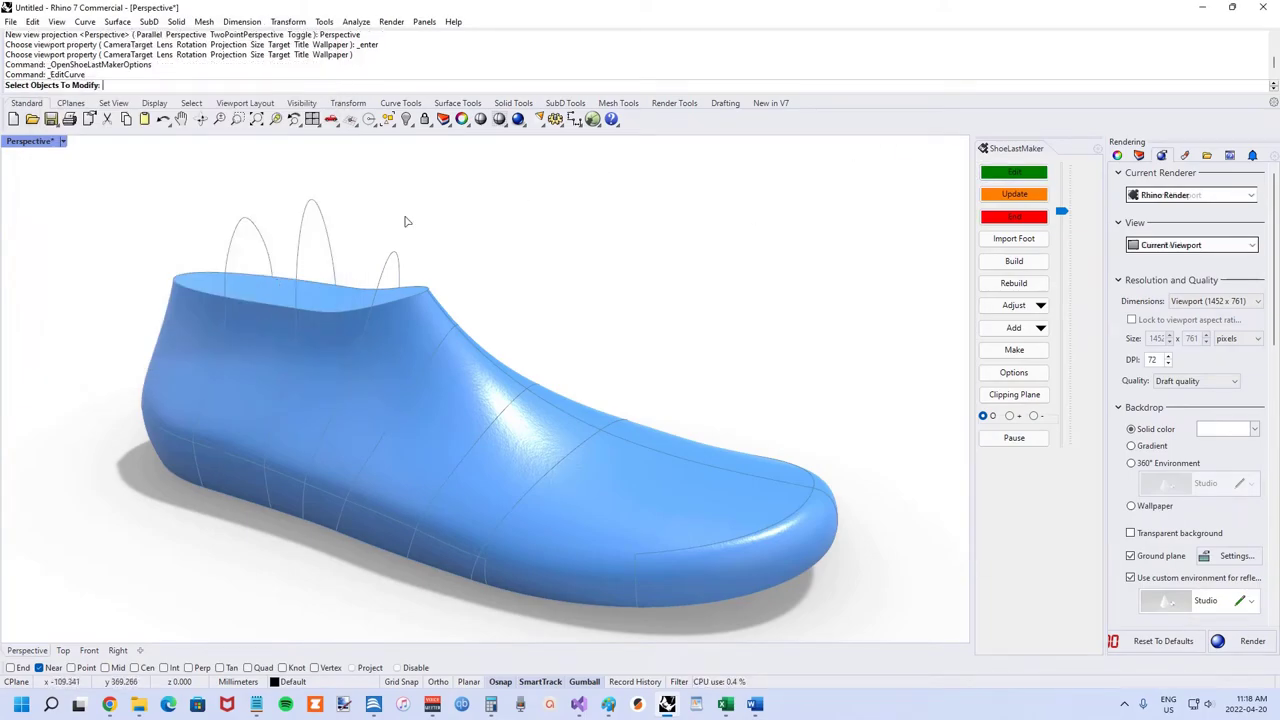
click(231, 248)
key(Return)
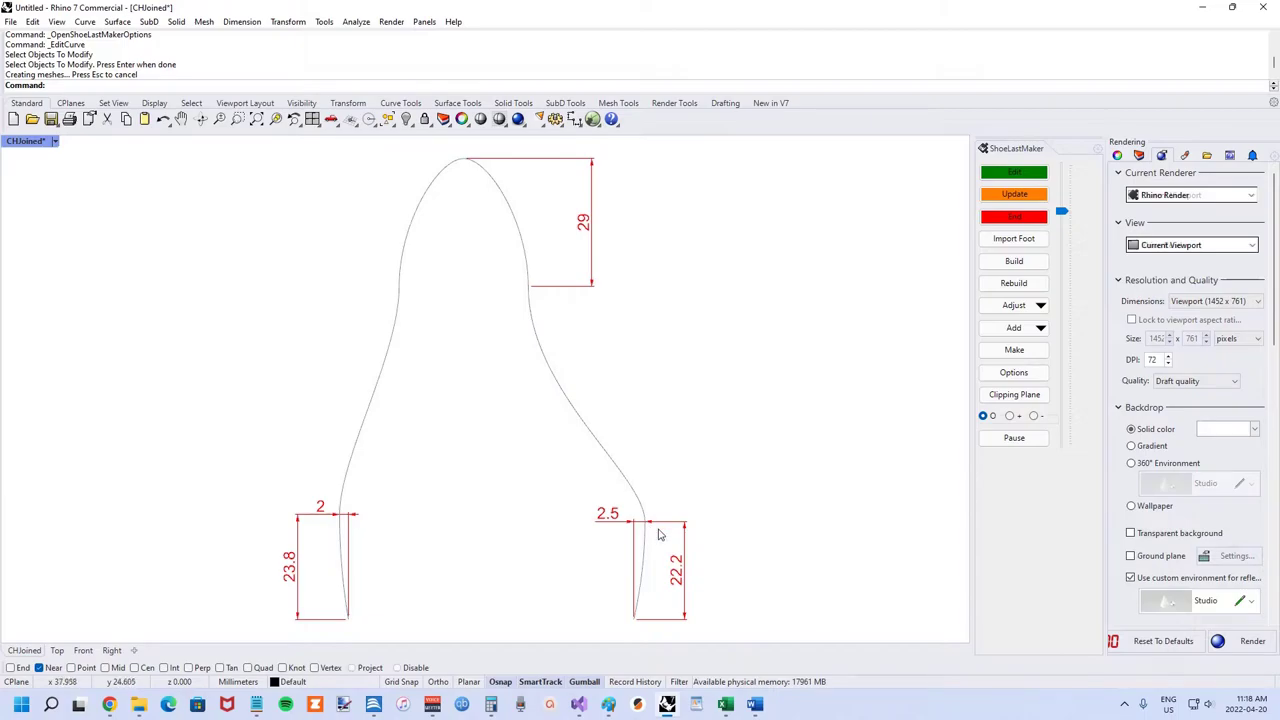
Step: End the girth cross-section edit and orbit to a side view of the last
click(1020, 216)
right_drag(686, 301, 300, 434)
right_drag(200, 449, 233, 413)
scroll(188, 435, up, 2)
scroll(188, 436, up, 2)
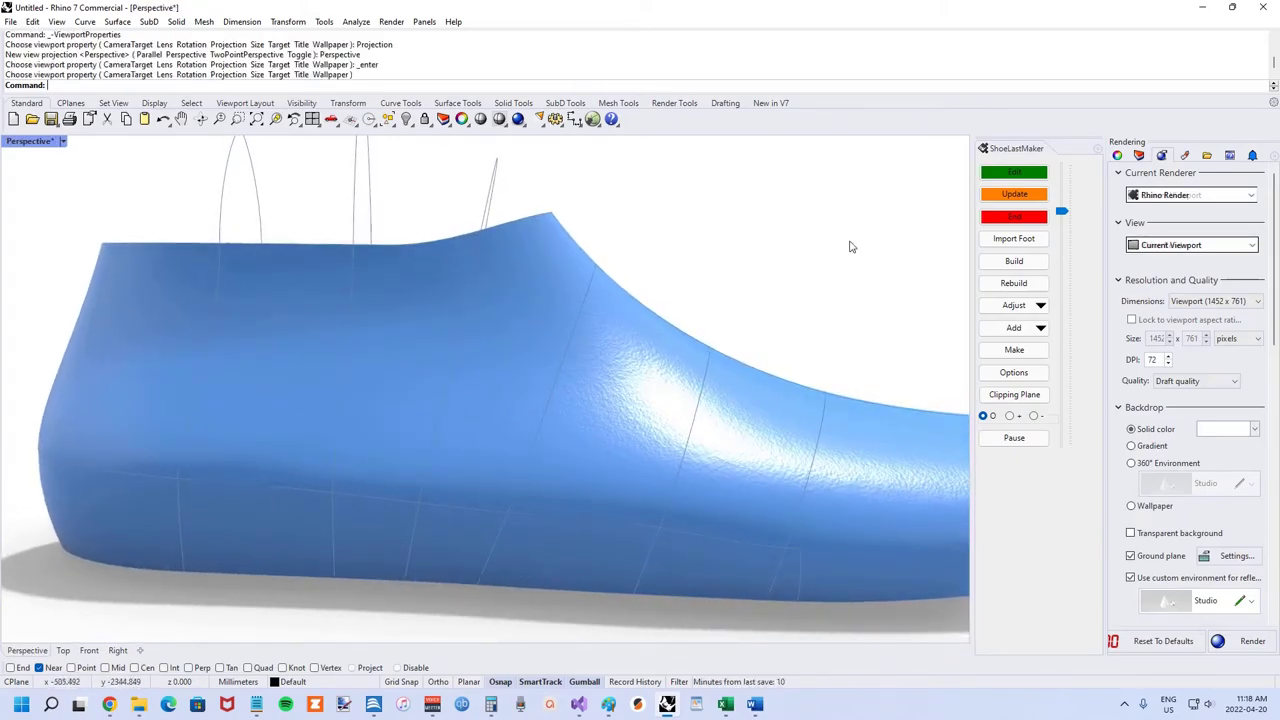
Step: Open the CLBWI bottom curve for editing, choosing it from the selection candidates
click(1014, 172)
click(281, 487)
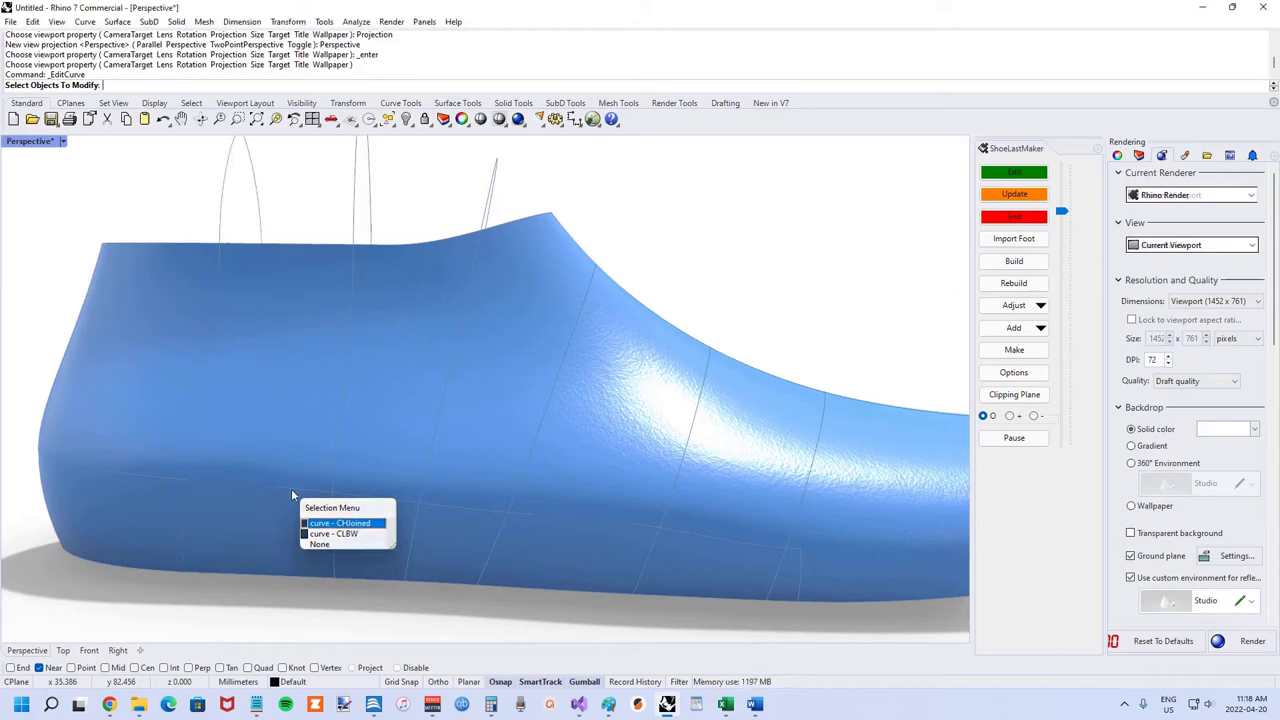
click(292, 487)
right_drag(293, 486, 305, 468)
key(Return)
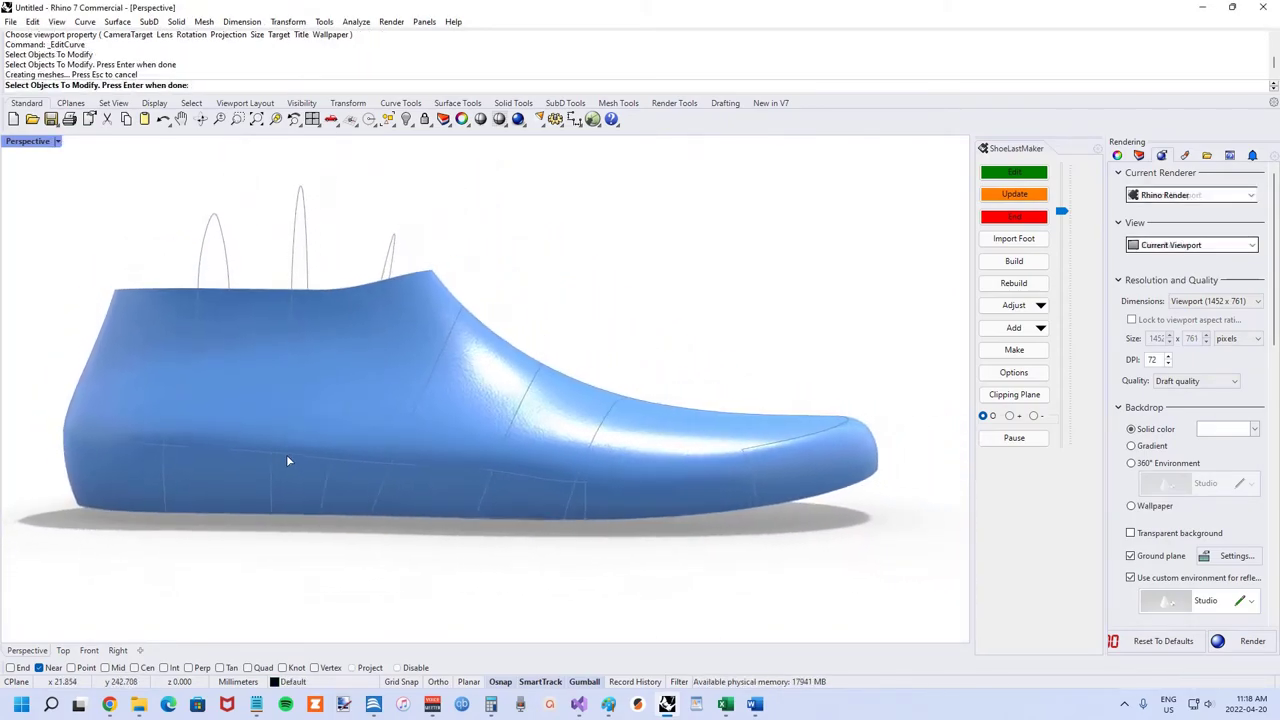
key(Return)
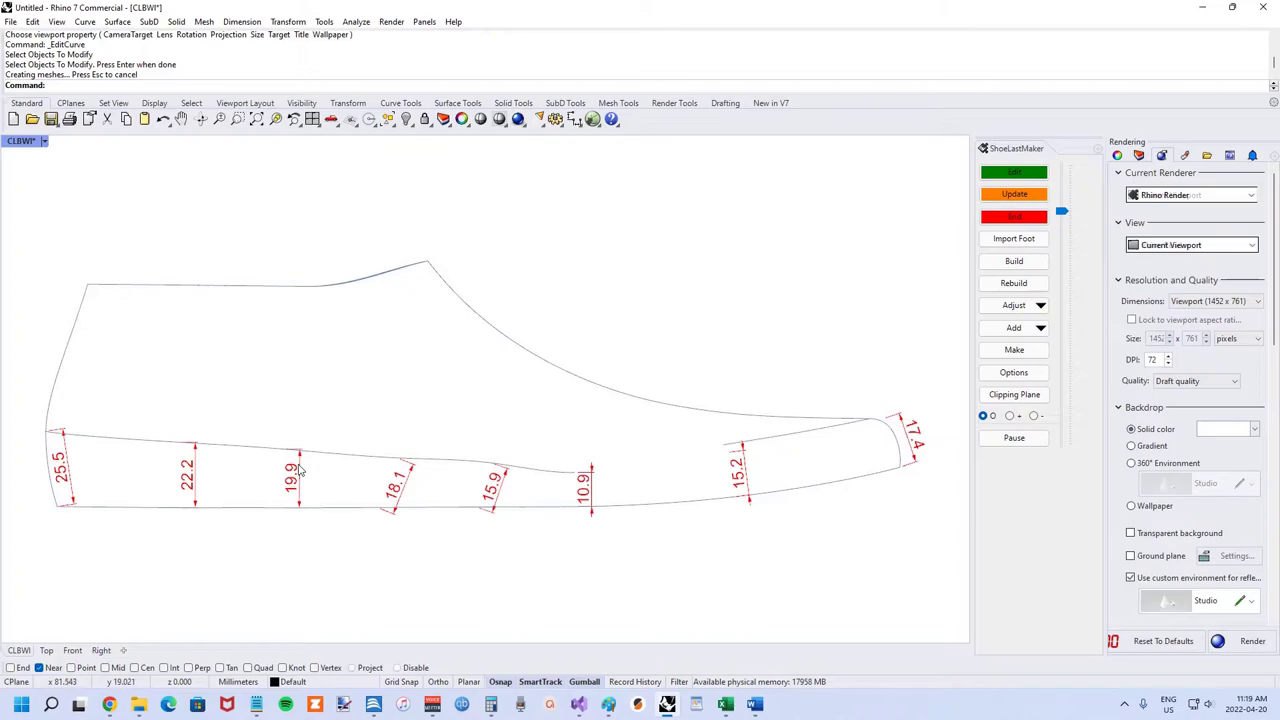
Step: Change the 18.1 measurement to 20, update the last and end the edit
double_click(381, 467)
mouse_move(438, 487)
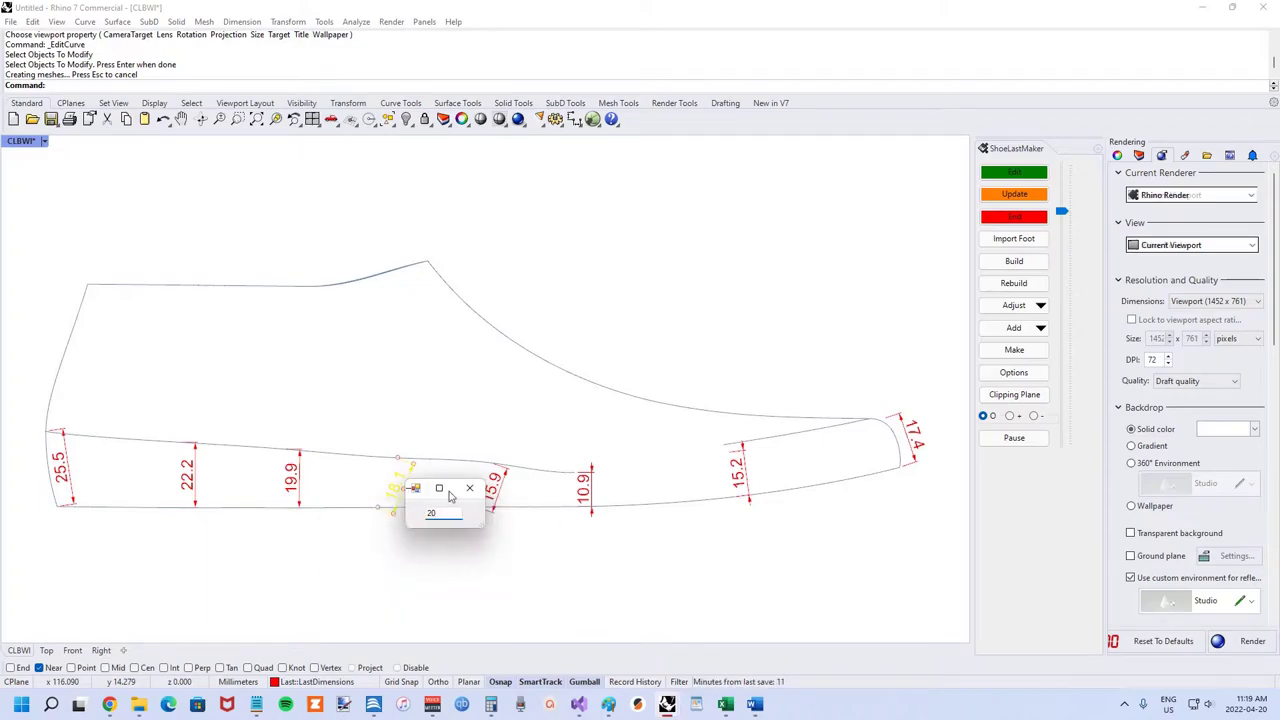
text(20)
key(Return)
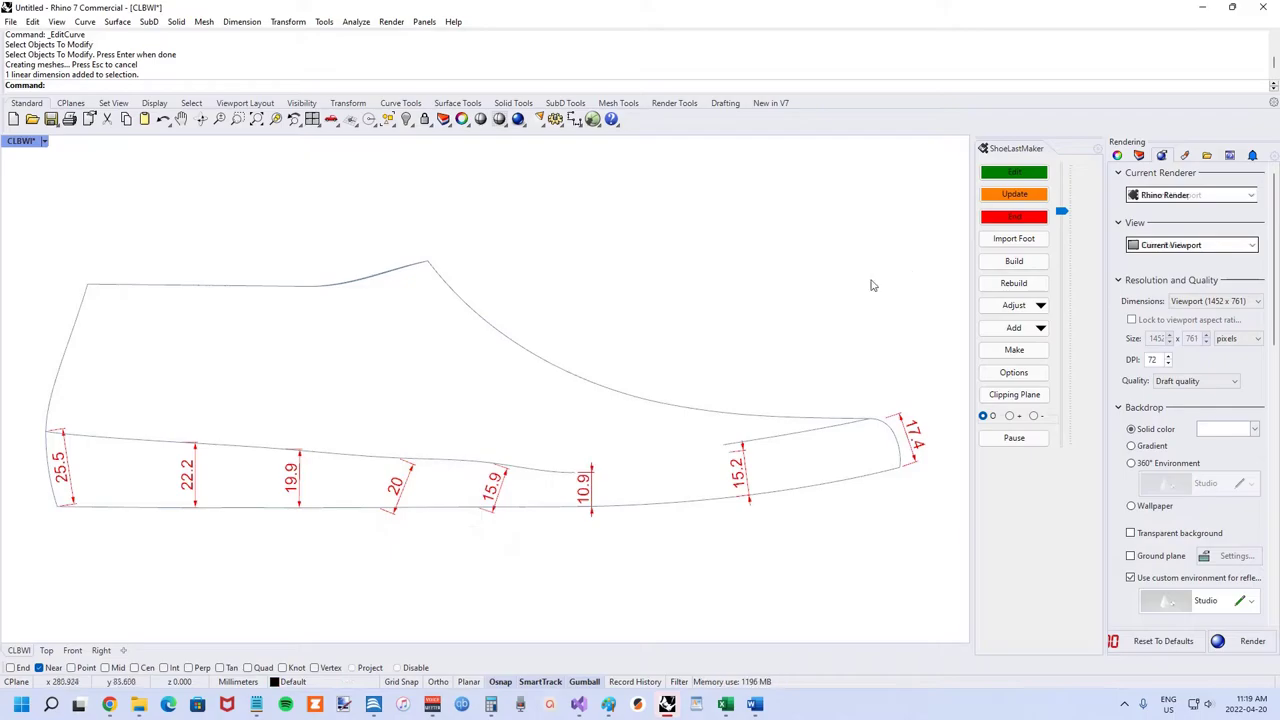
click(1000, 195)
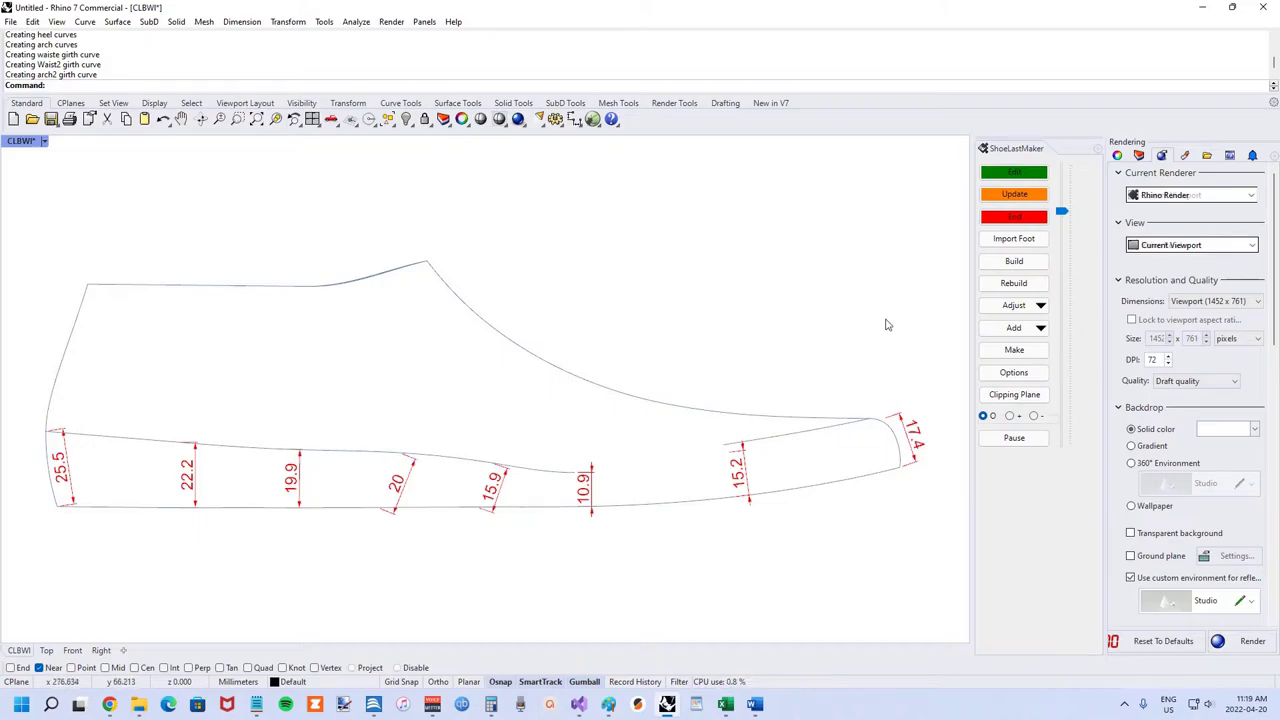
click(1010, 219)
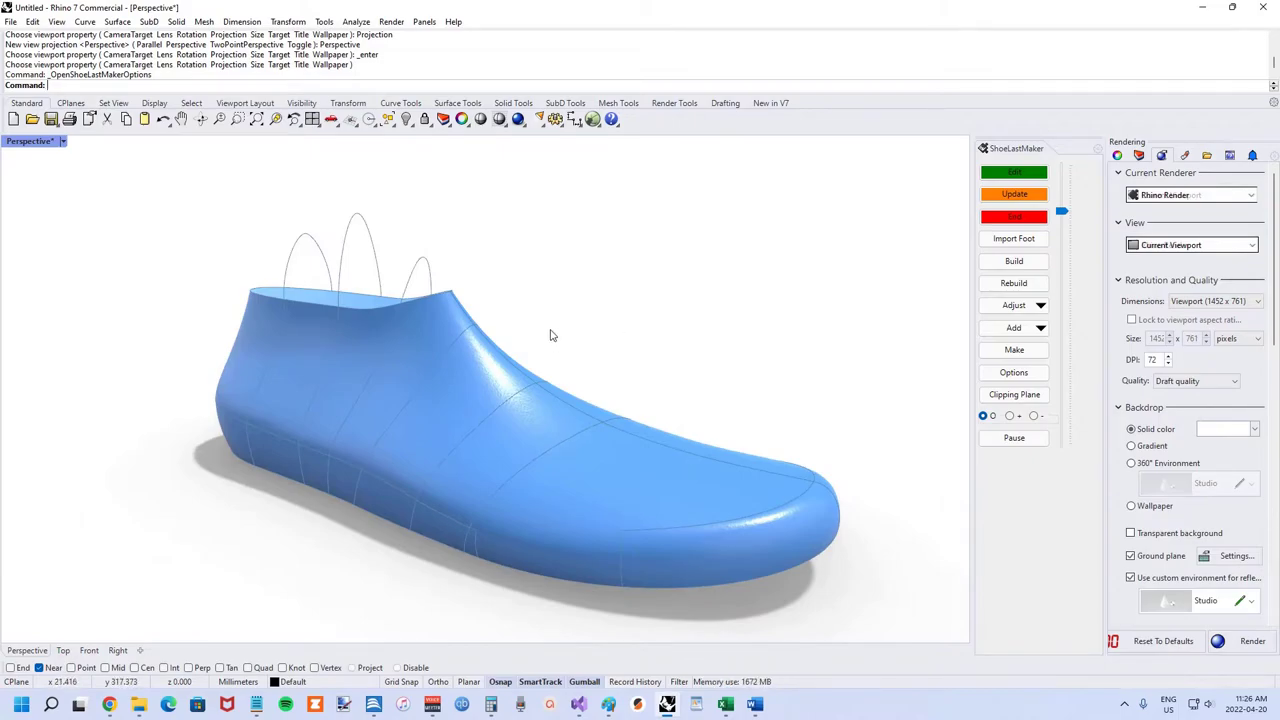
Step: Enable Show Surfaces When Updating and disable In Plane Editing in the ShoeLastMaker options
scroll(547, 331, down, 2)
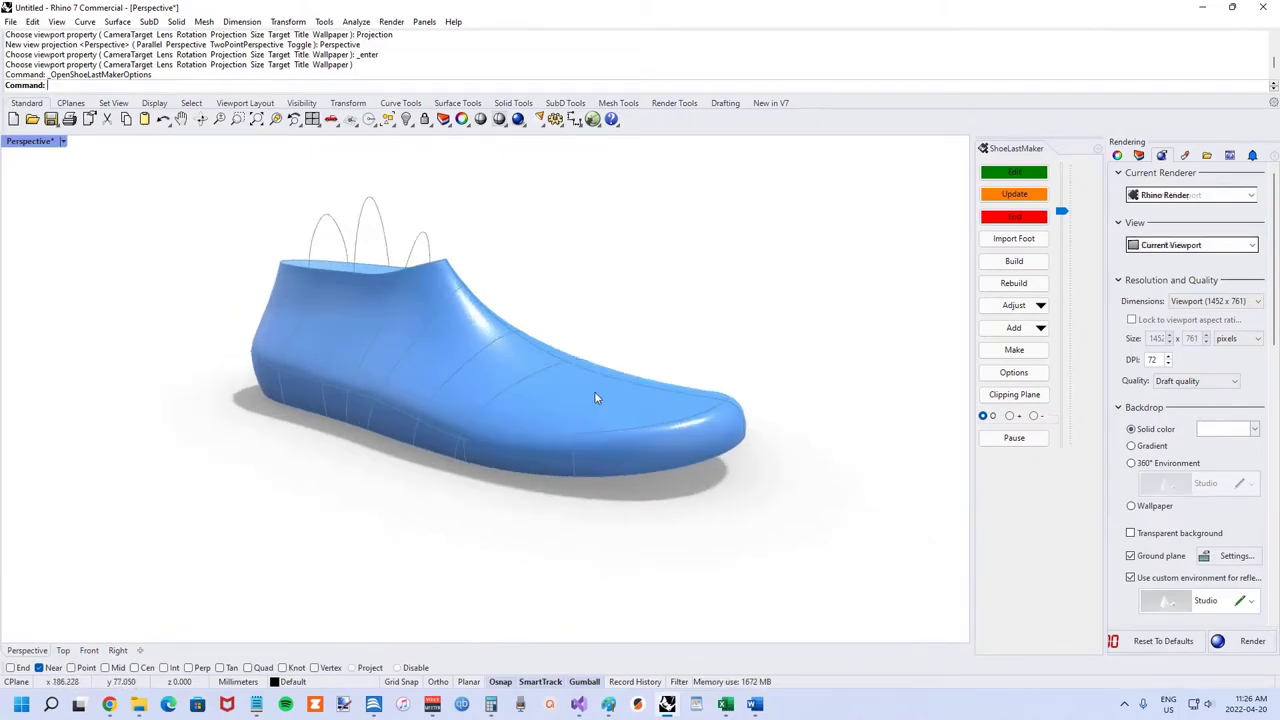
scroll(594, 391, up, 2)
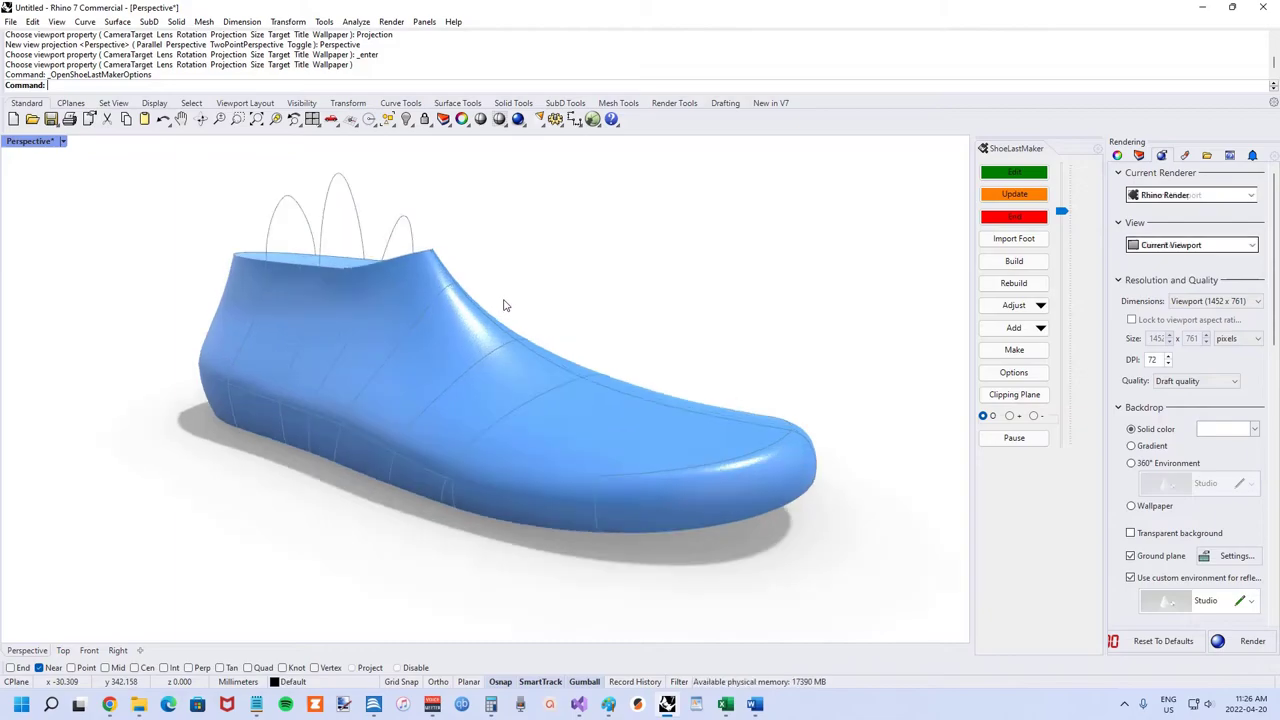
click(996, 374)
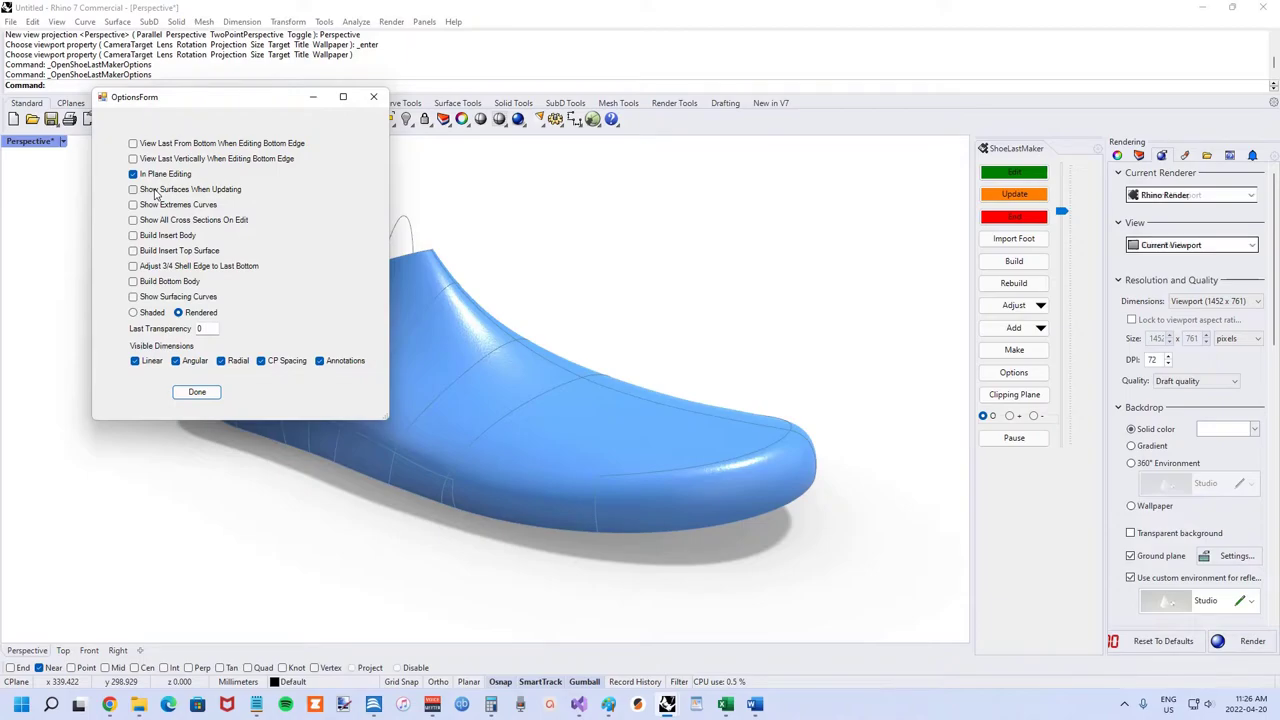
click(155, 191)
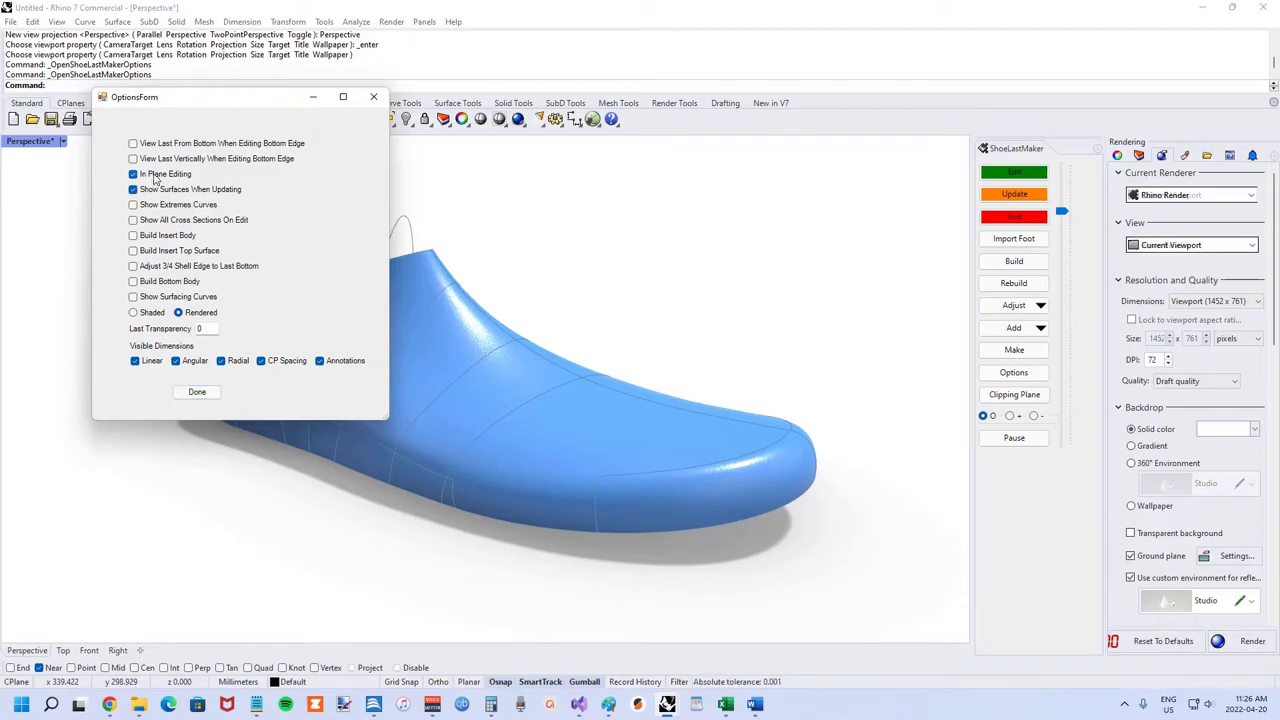
click(155, 177)
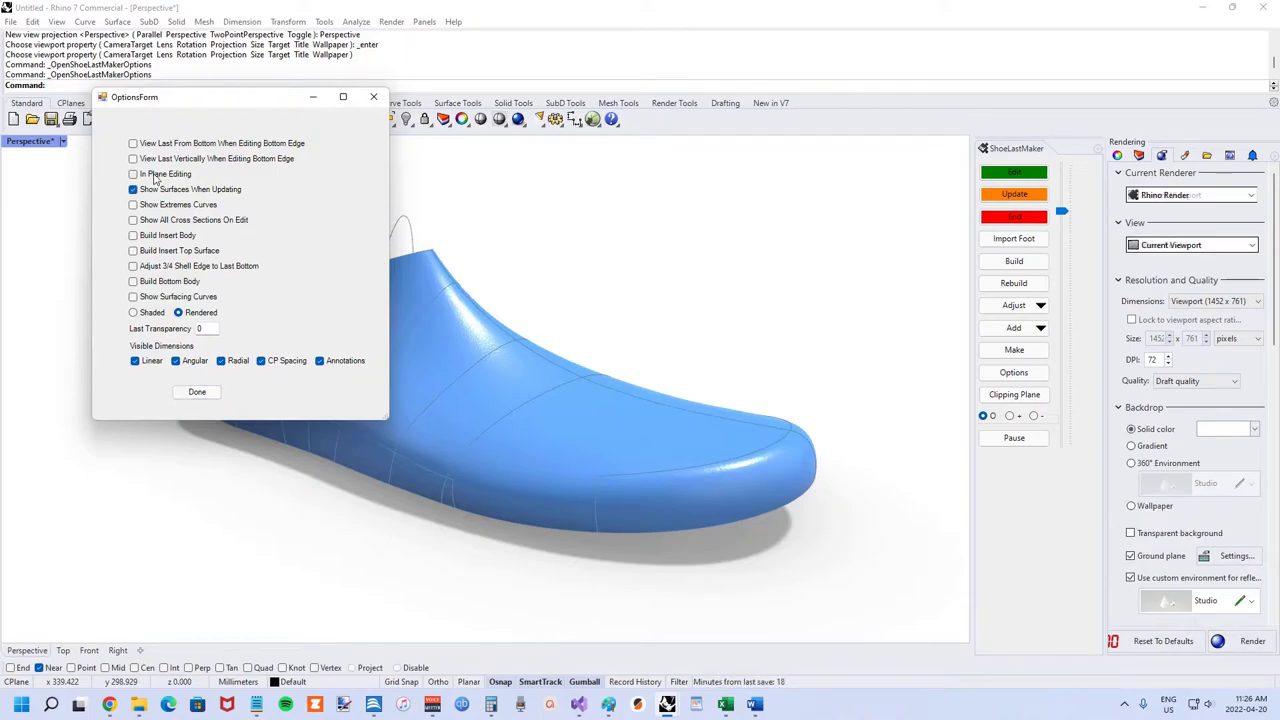
click(197, 391)
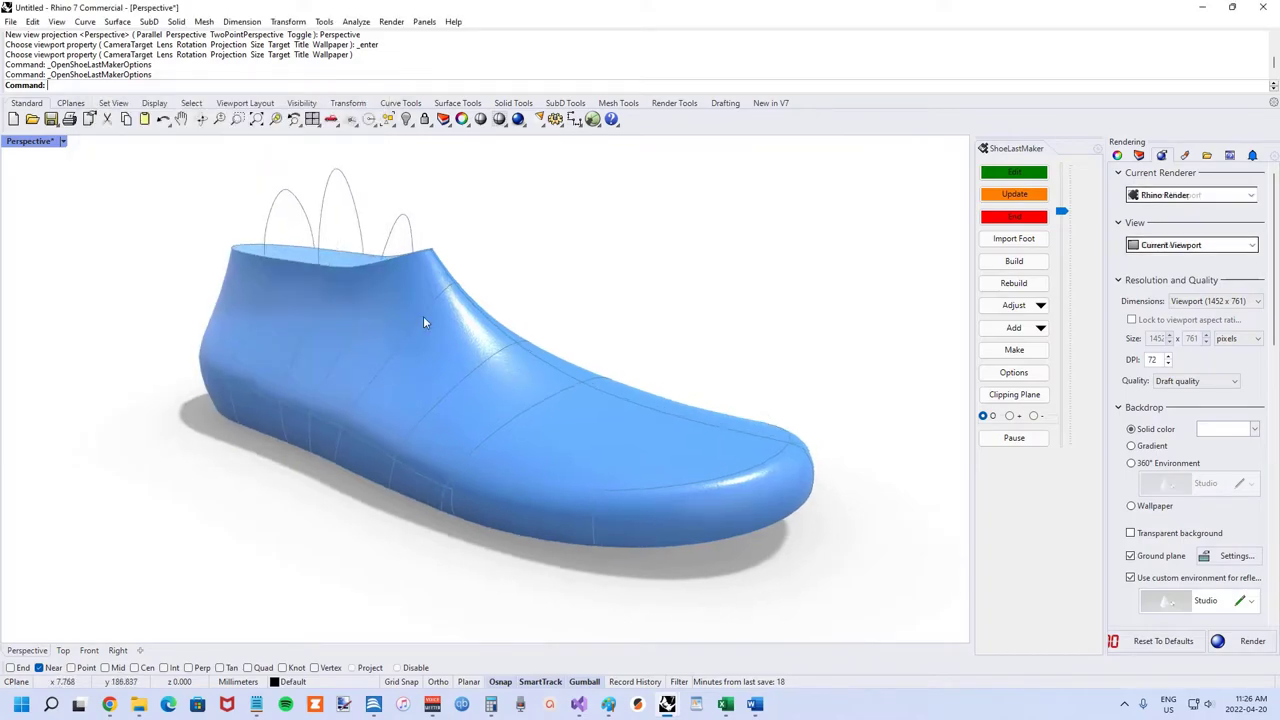
Step: Open the girth curve on the shaded last and orbit to its 45%, 40% and 55% labels
click(1014, 172)
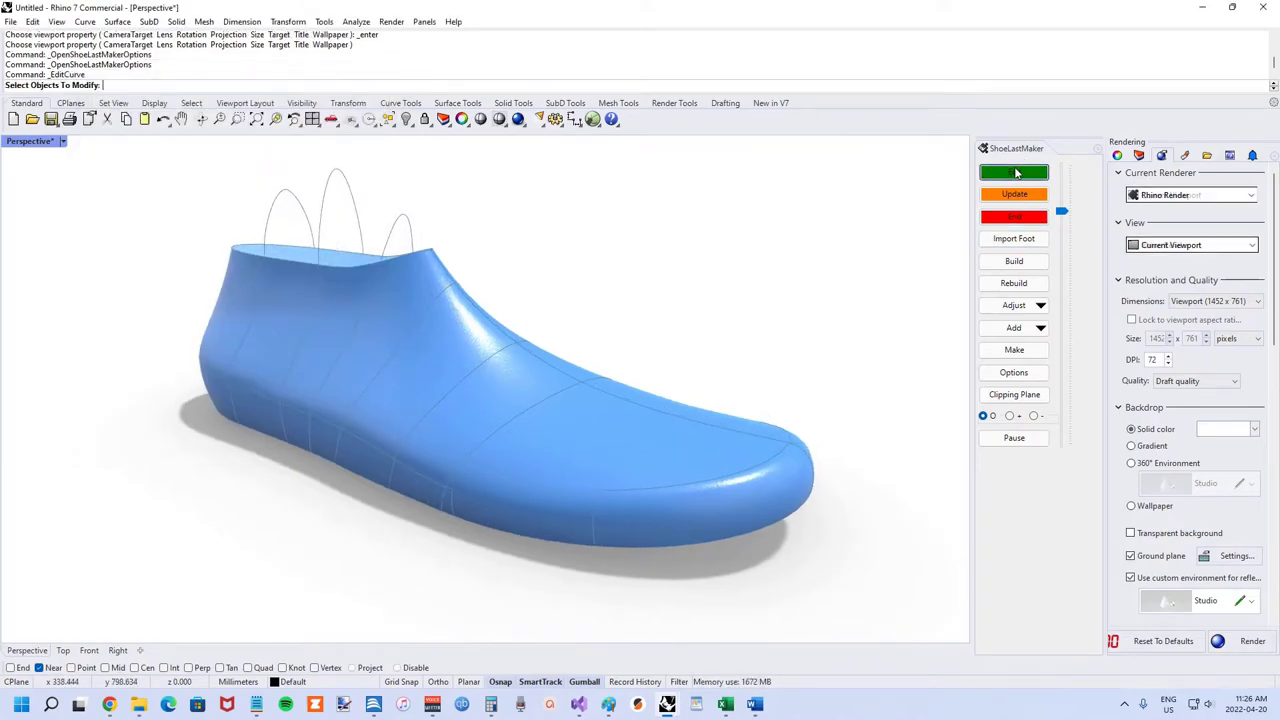
click(548, 399)
key(Return)
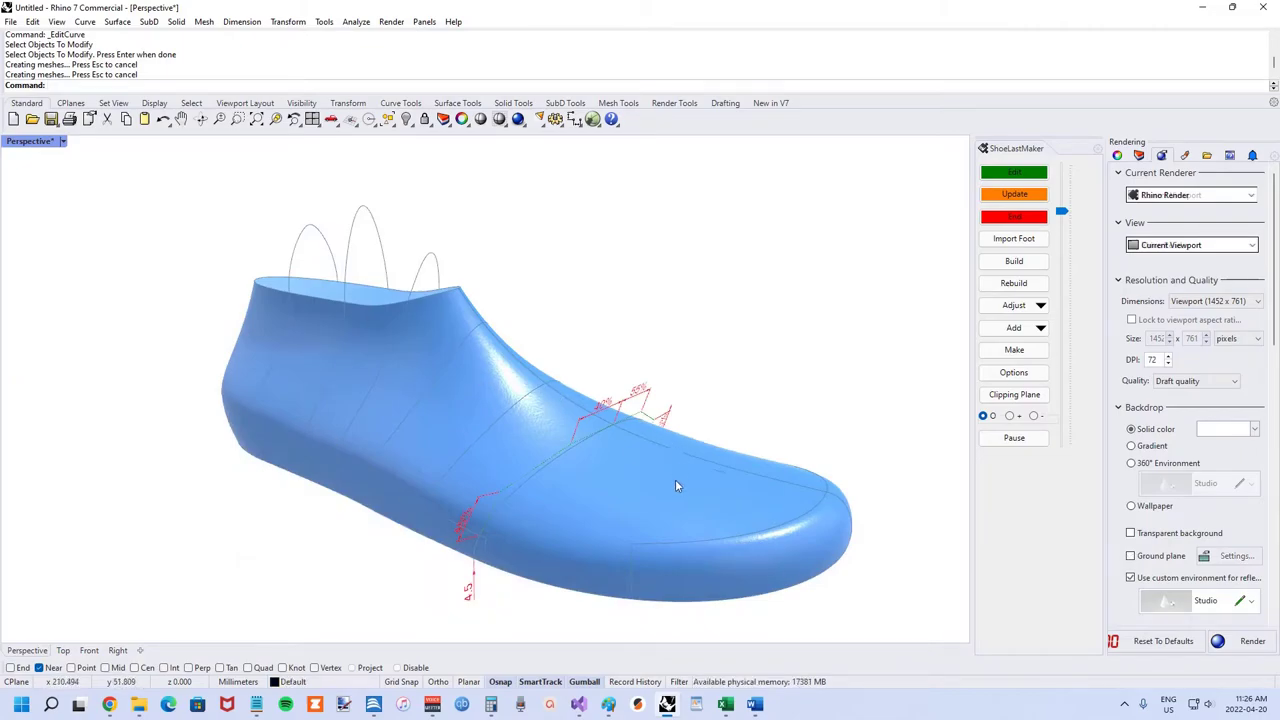
right_drag(680, 486, 597, 463)
right_drag(335, 348, 418, 370)
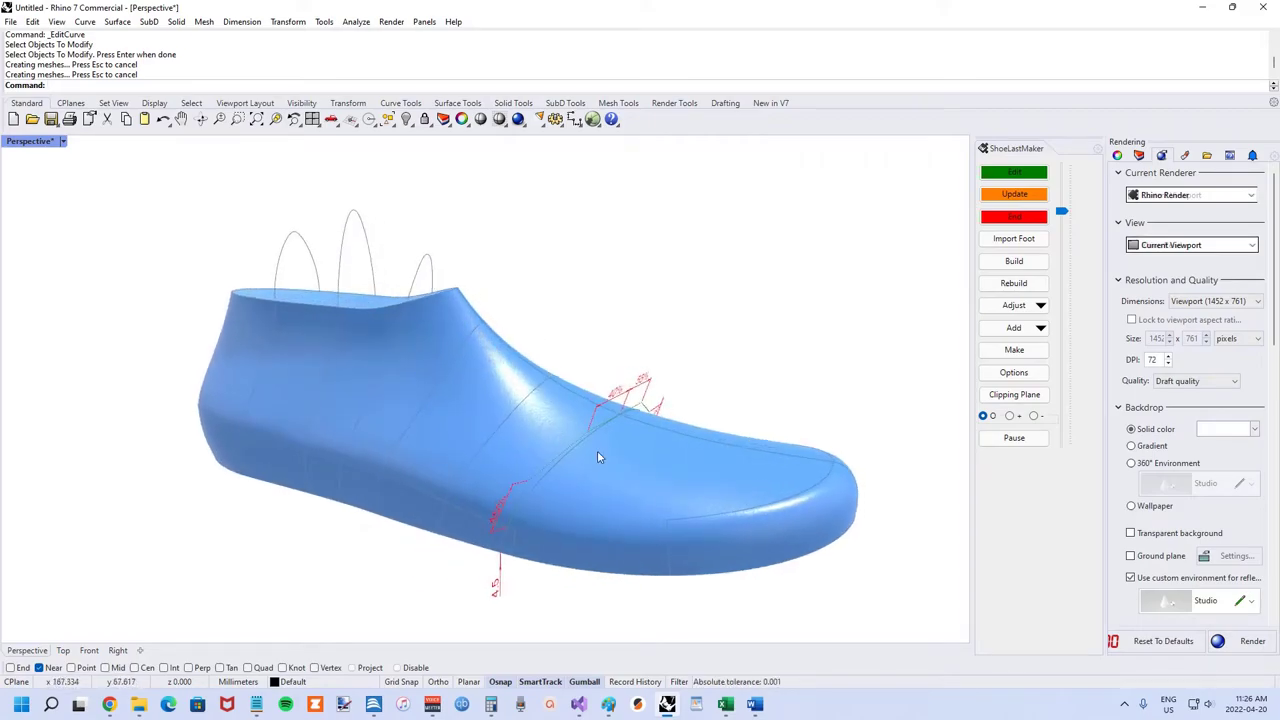
right_drag(597, 452, 566, 461)
scroll(490, 412, up, 2)
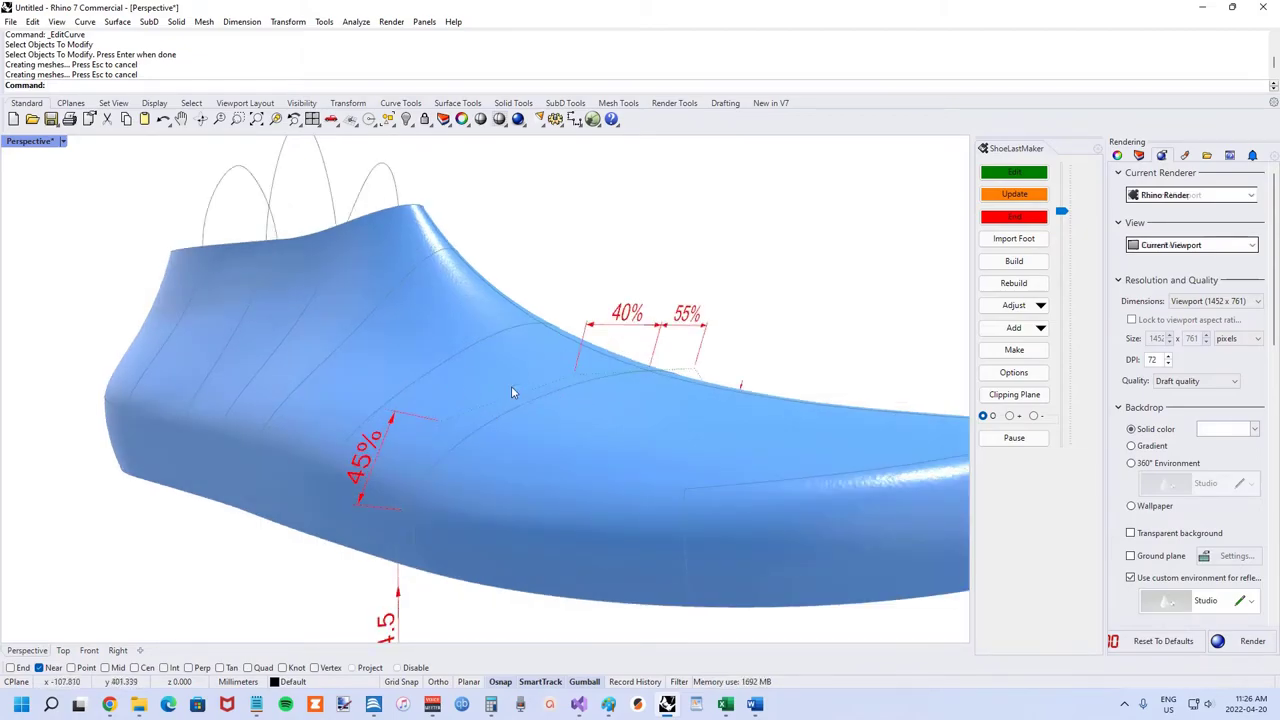
right_drag(509, 391, 425, 430)
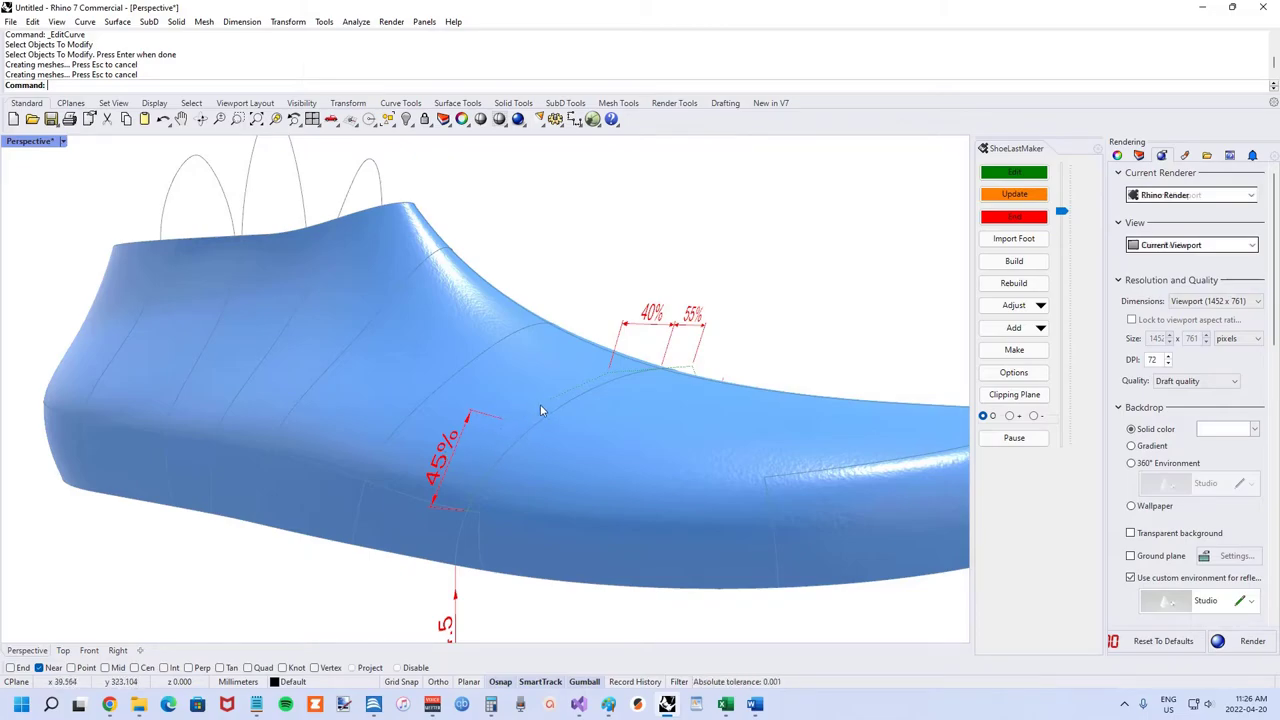
Step: Change the 45% girth dimension to 55%
double_click(451, 452)
text(55%)
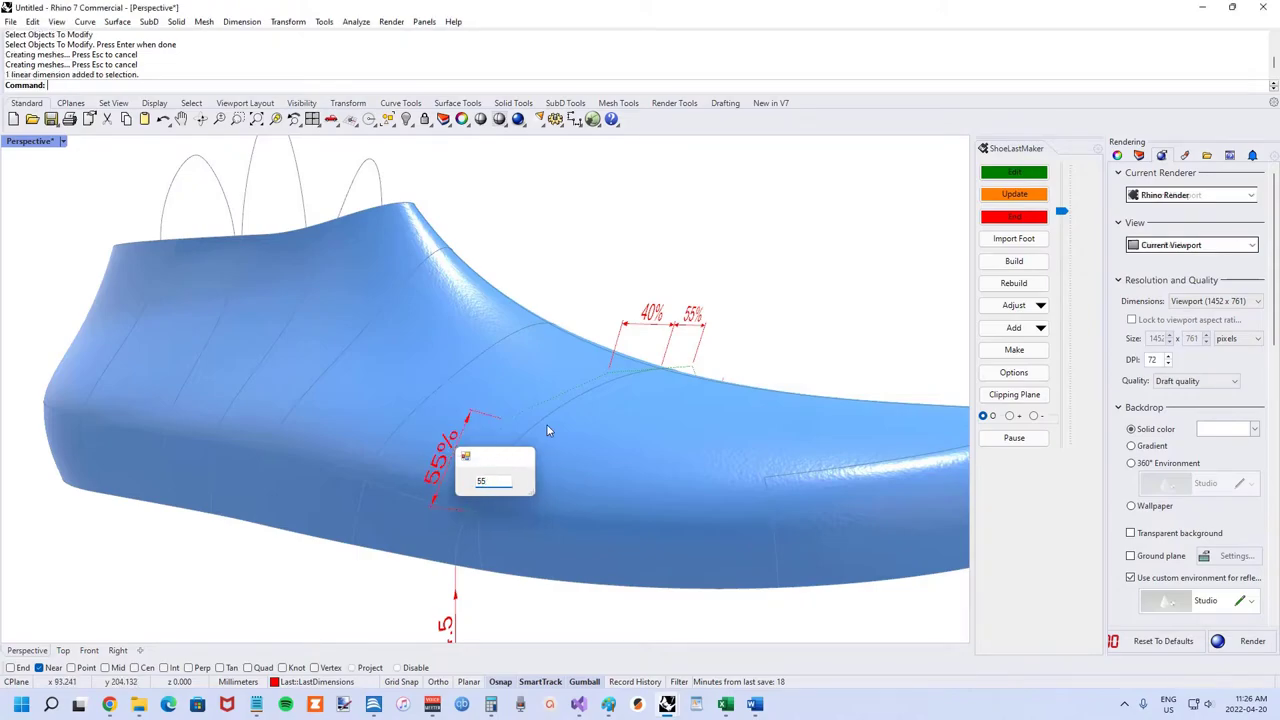
key(Return)
Step: Zoom and orbit the Perspective view to show the whole last on its shadowed ground plane
scroll(451, 457, up, 3)
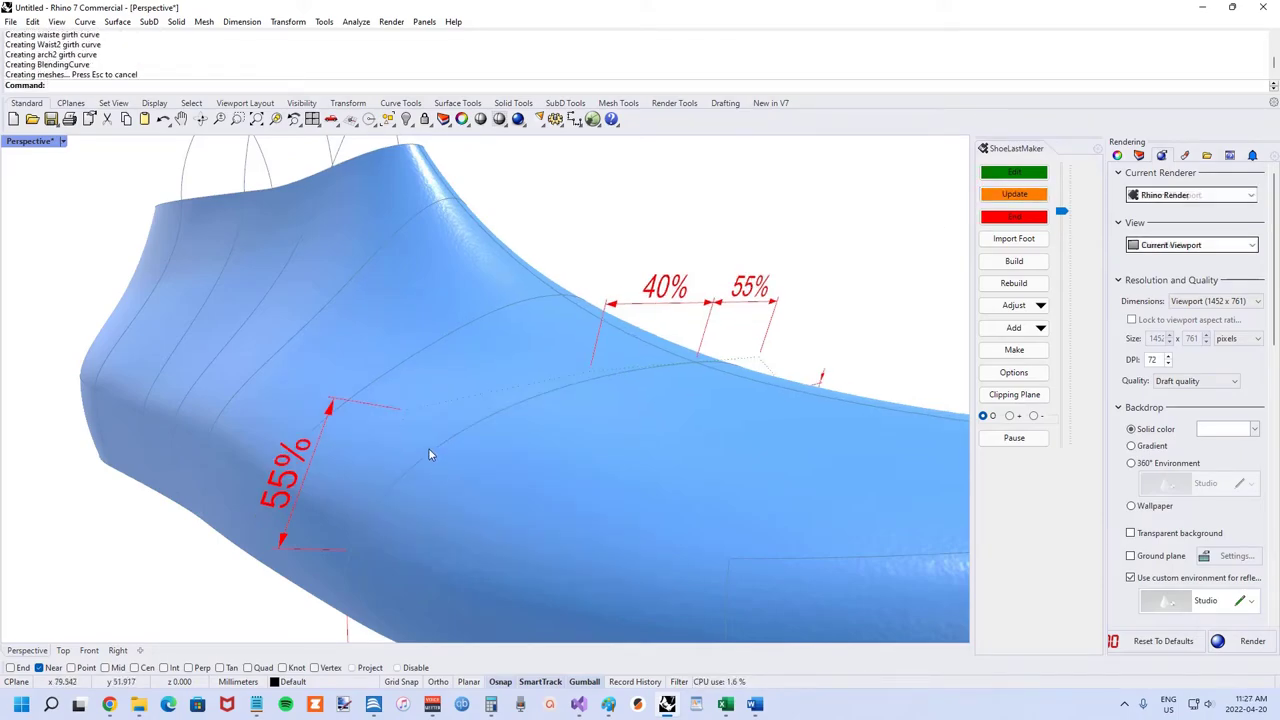
scroll(403, 444, down, 5)
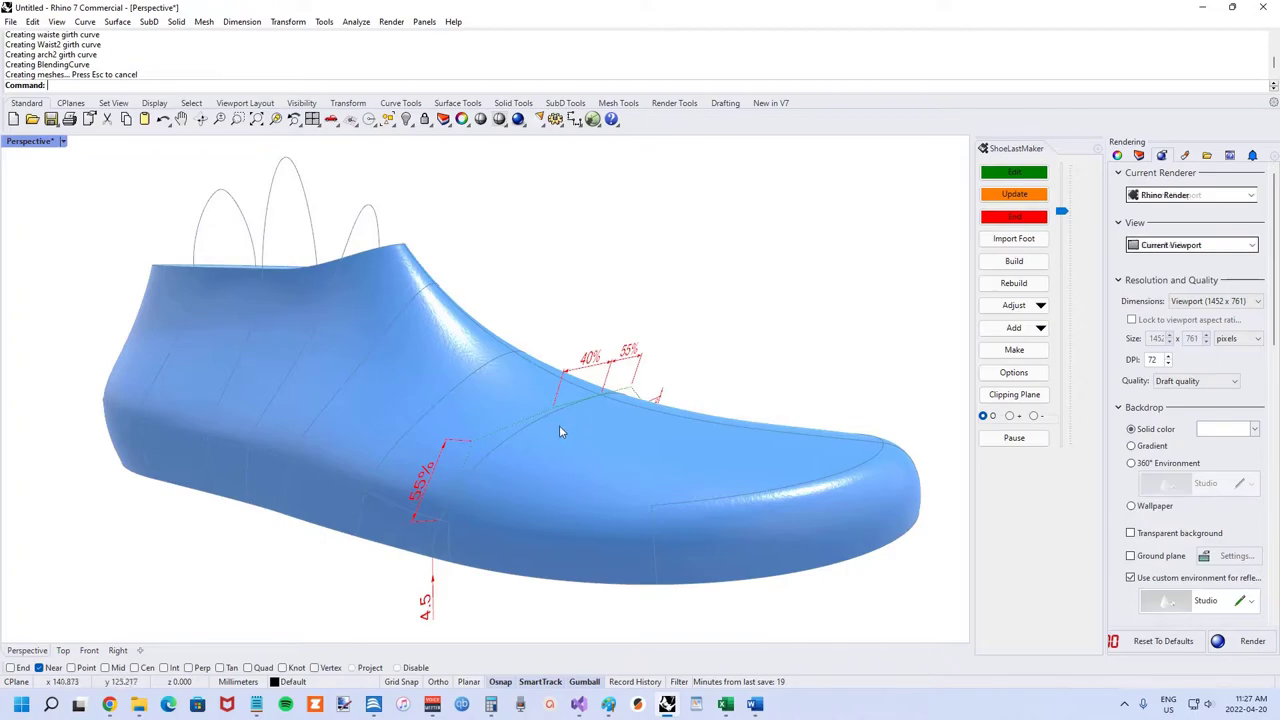
scroll(478, 450, up, 3)
right_drag(533, 432, 440, 440)
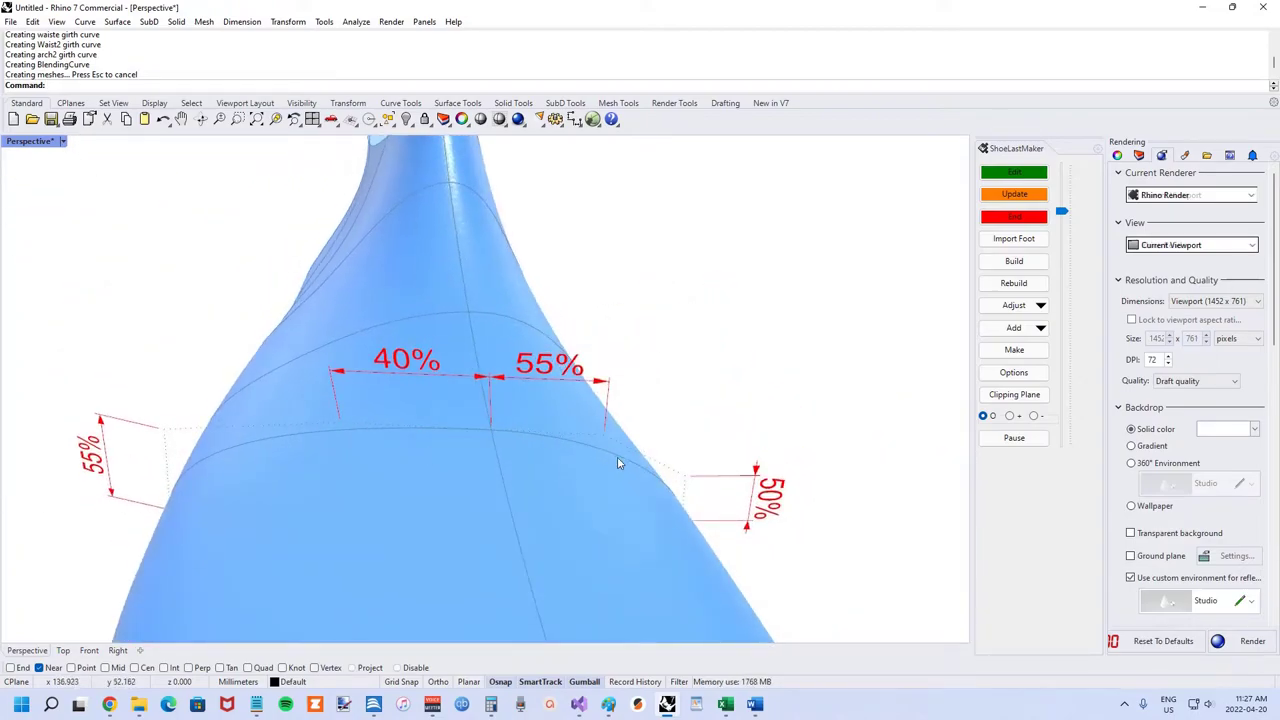
right_drag(360, 428, 443, 363)
scroll(575, 365, up, 5)
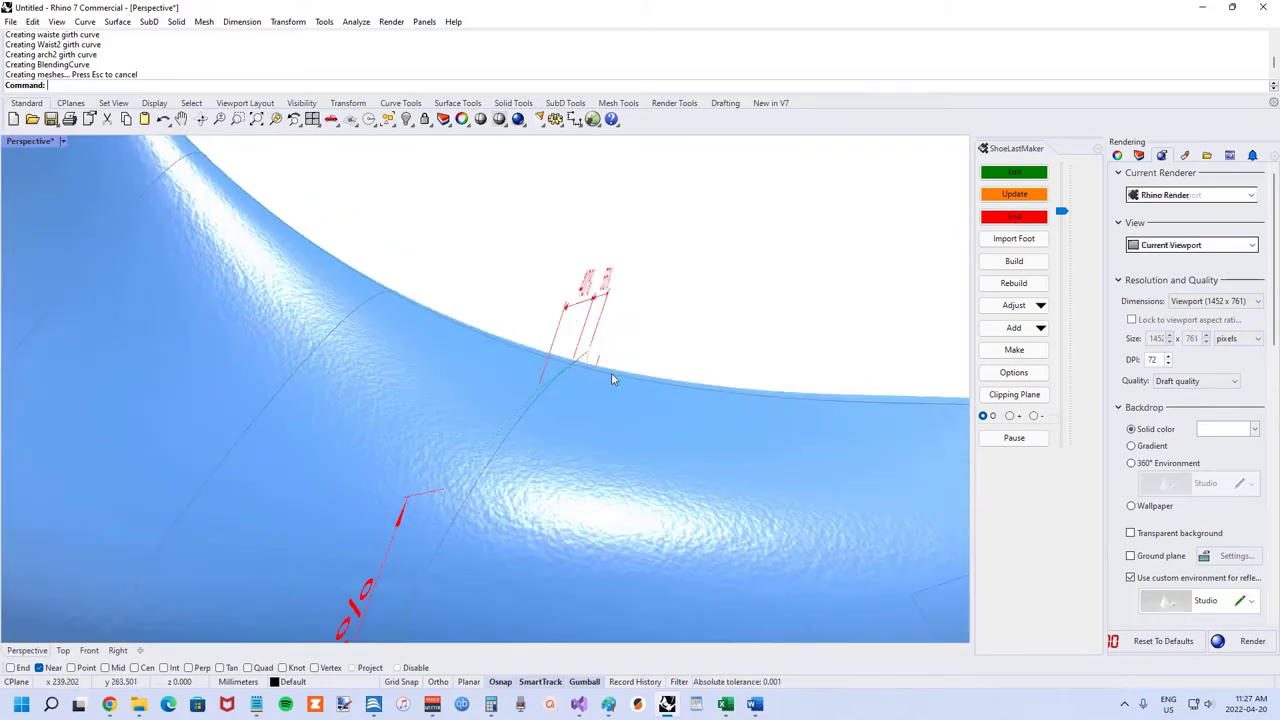
scroll(566, 366, down, 5)
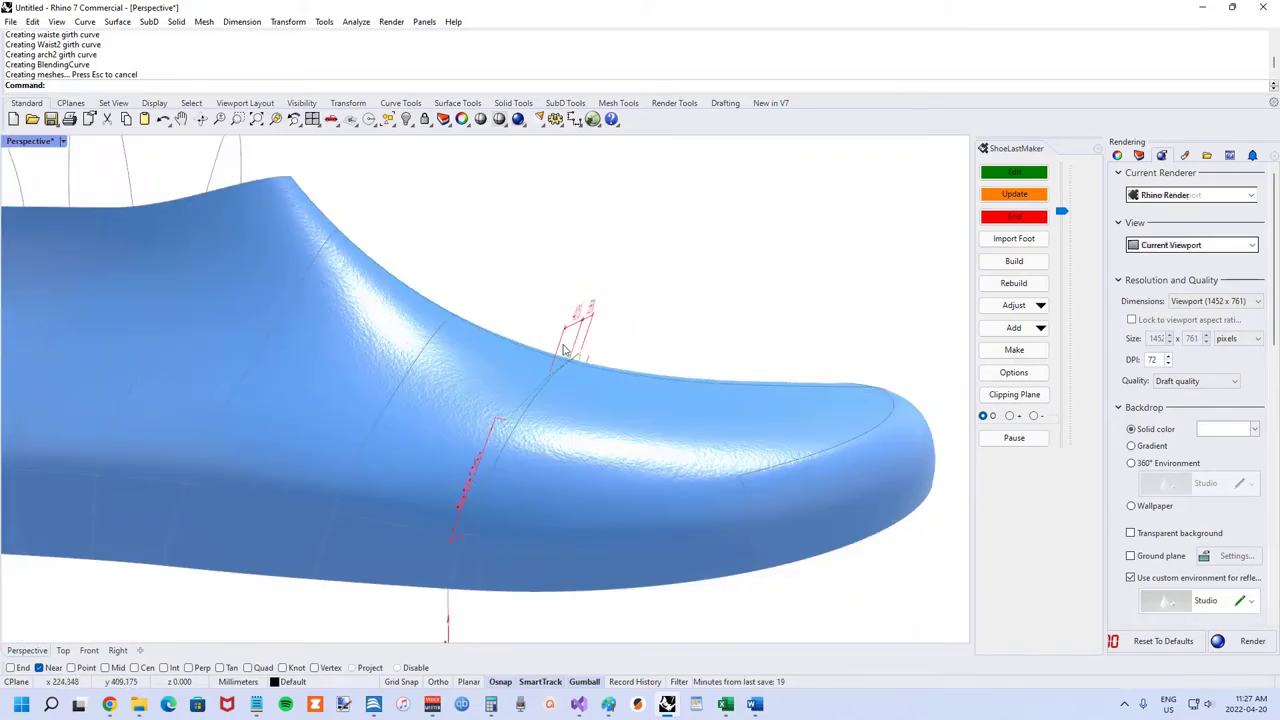
right_drag(669, 390, 590, 391)
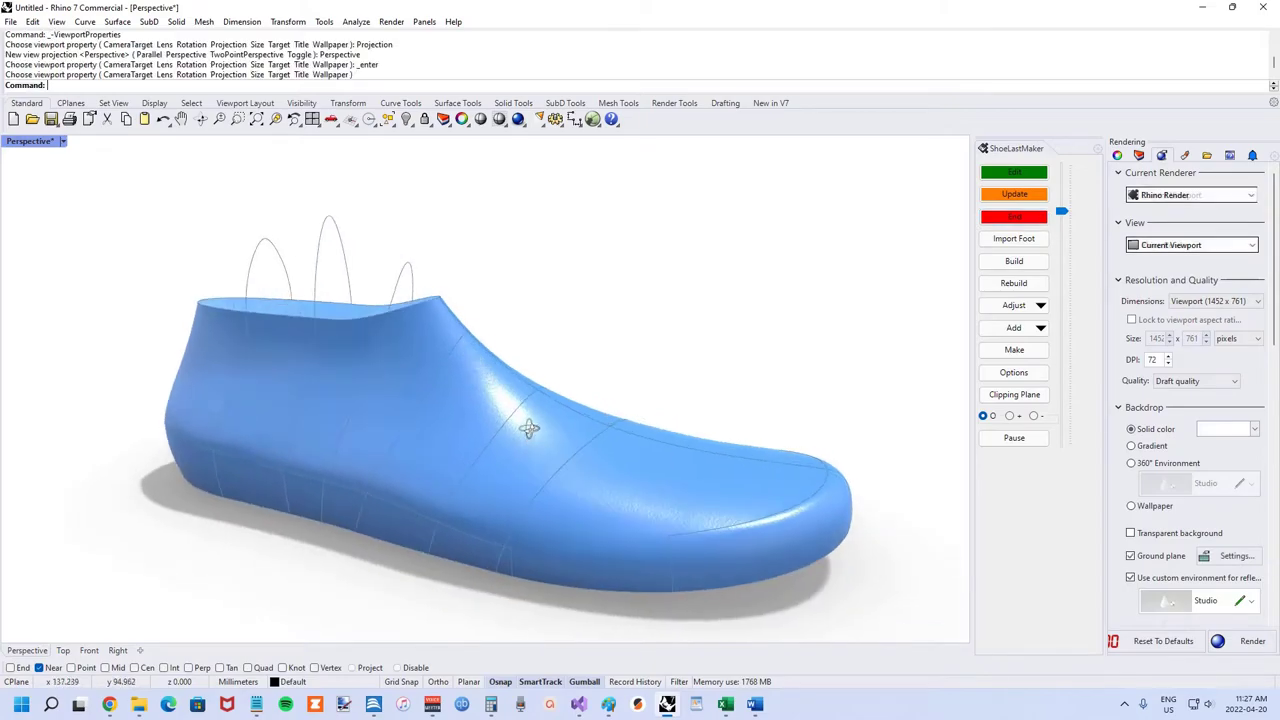
Step: Edit the two heel girth curves to show dimensions such as 39.5, 35%, 45% and 17%
scroll(556, 497, up, 3)
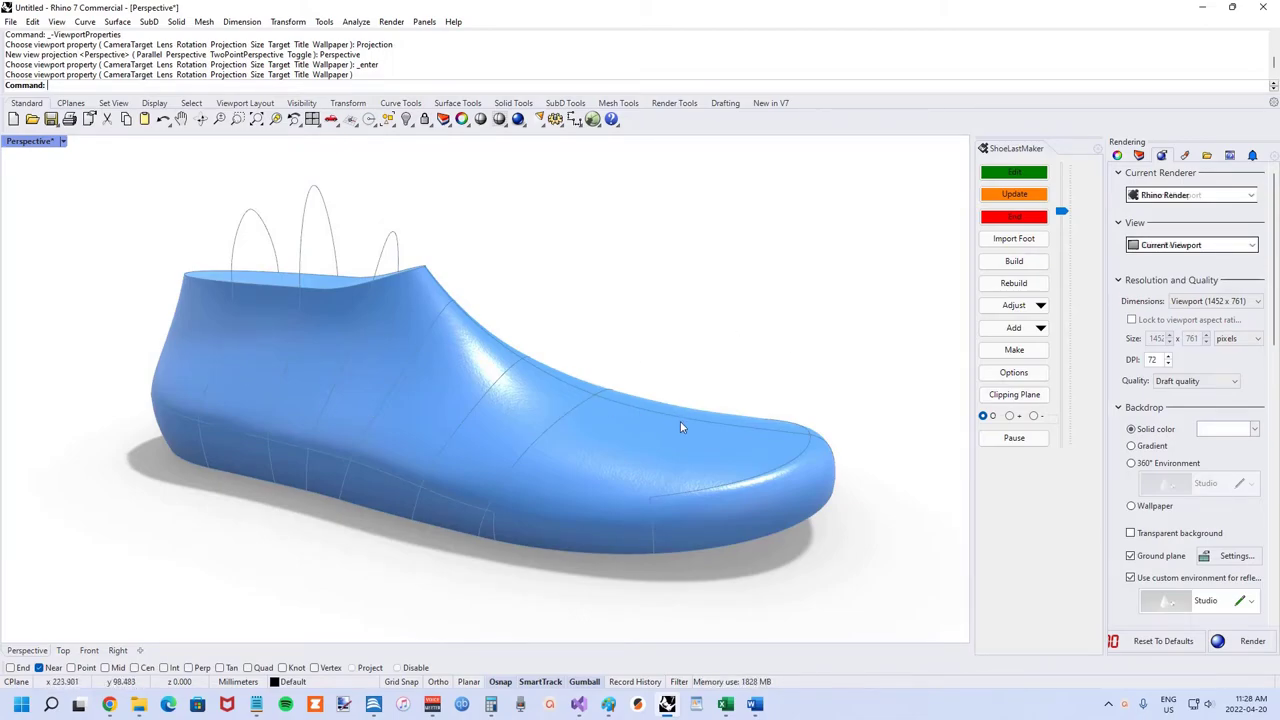
right_drag(688, 418, 662, 394)
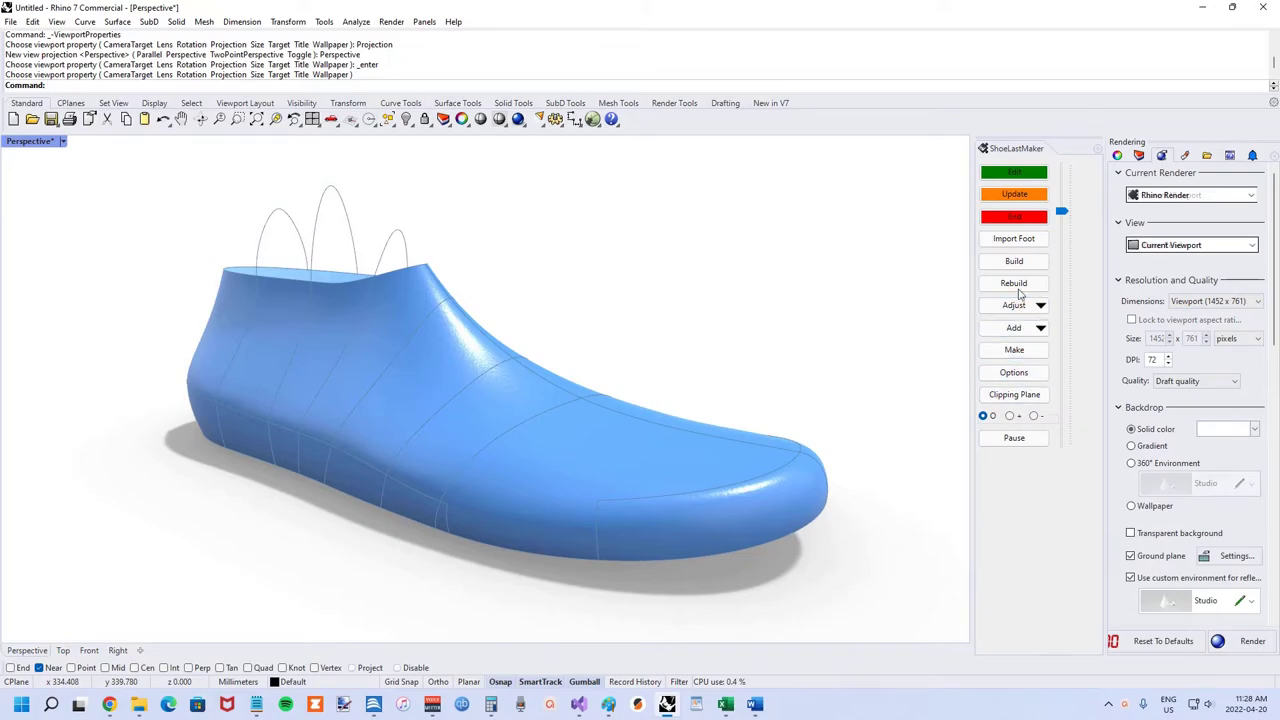
click(1015, 178)
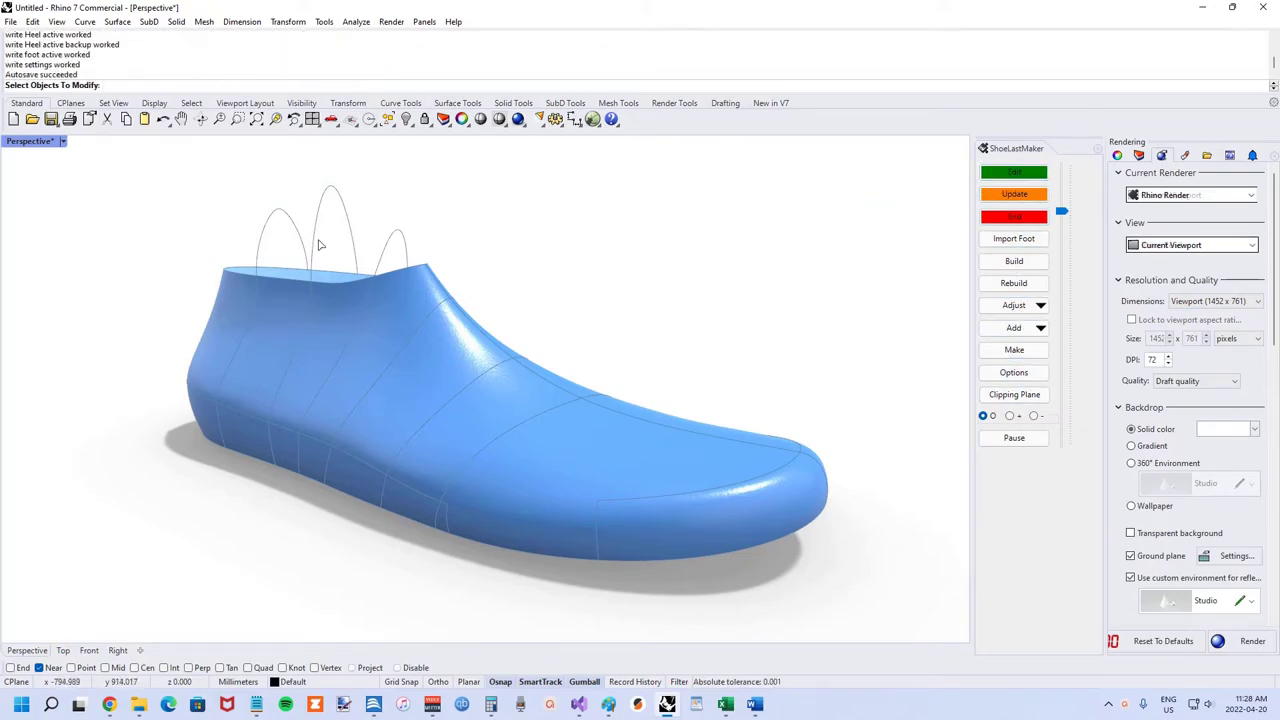
click(365, 257)
click(385, 258)
key(Return)
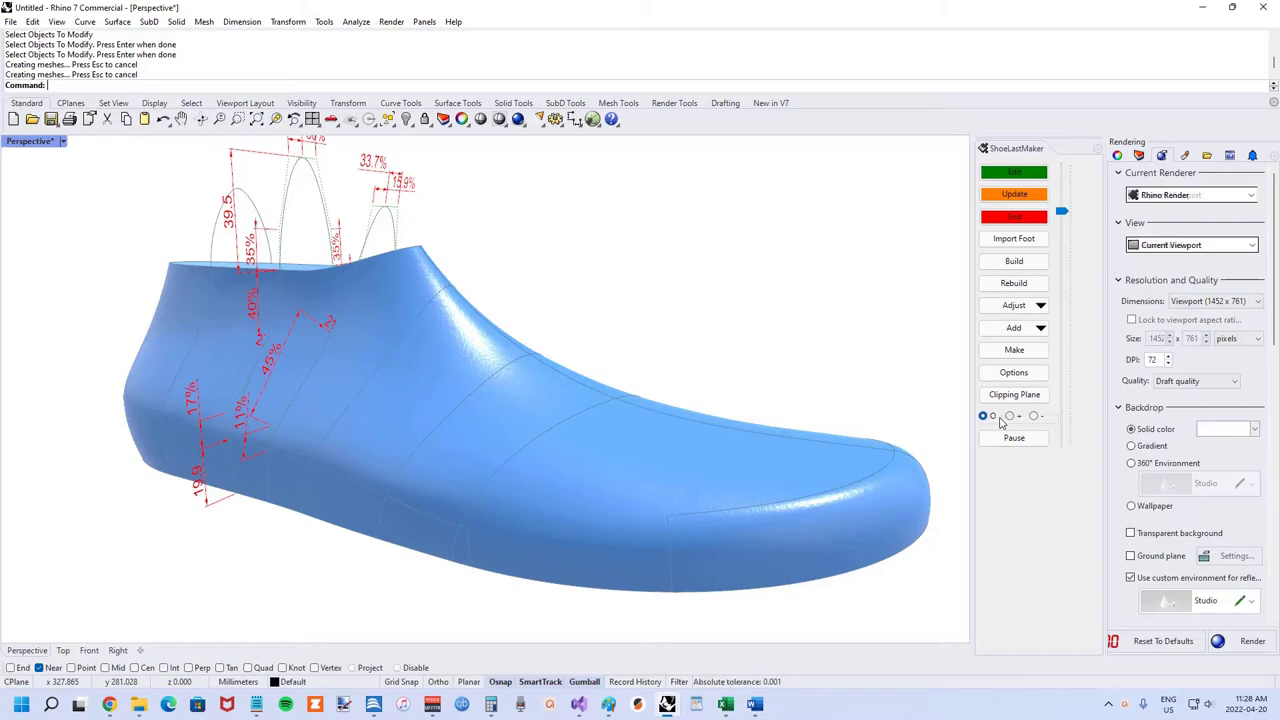
Step: Turn on section clipping and slide the cut along the last to view the cross-section
click(1010, 416)
drag(1061, 214, 1061, 288)
right_drag(770, 311, 535, 287)
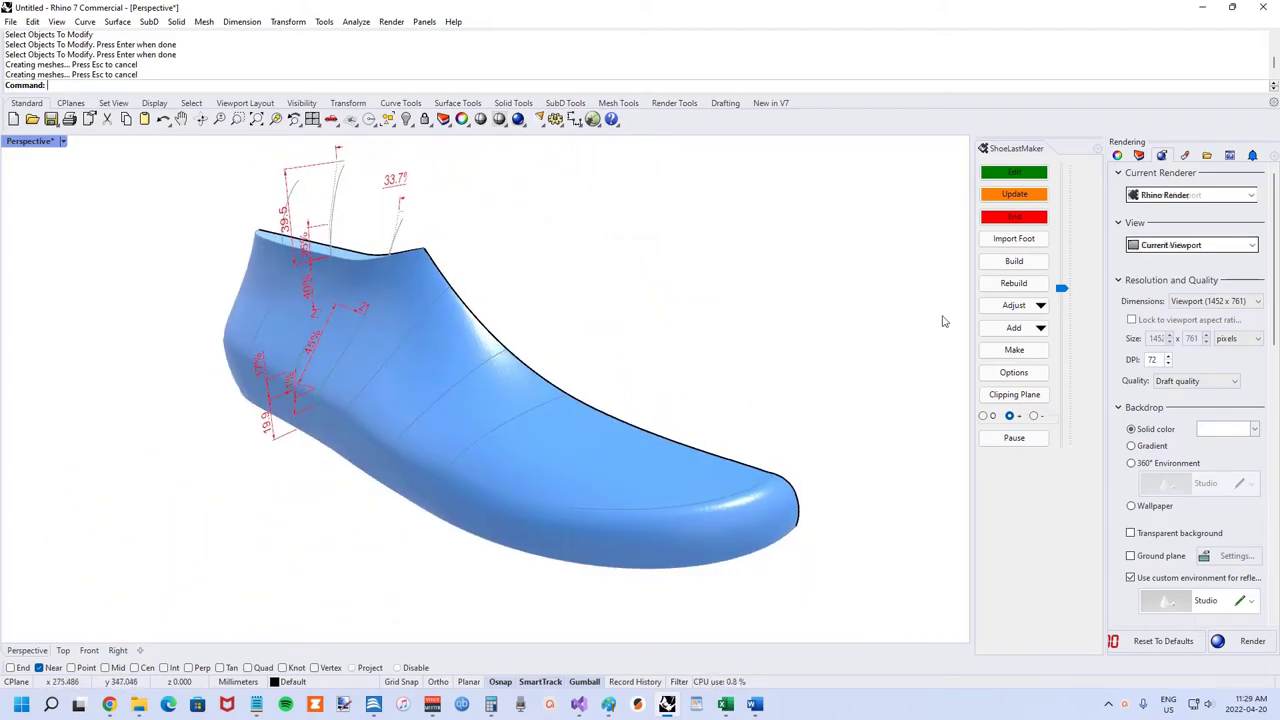
Step: Cut the last with a Frontal clipping plane, then switch the plane to Sagittal
click(1012, 397)
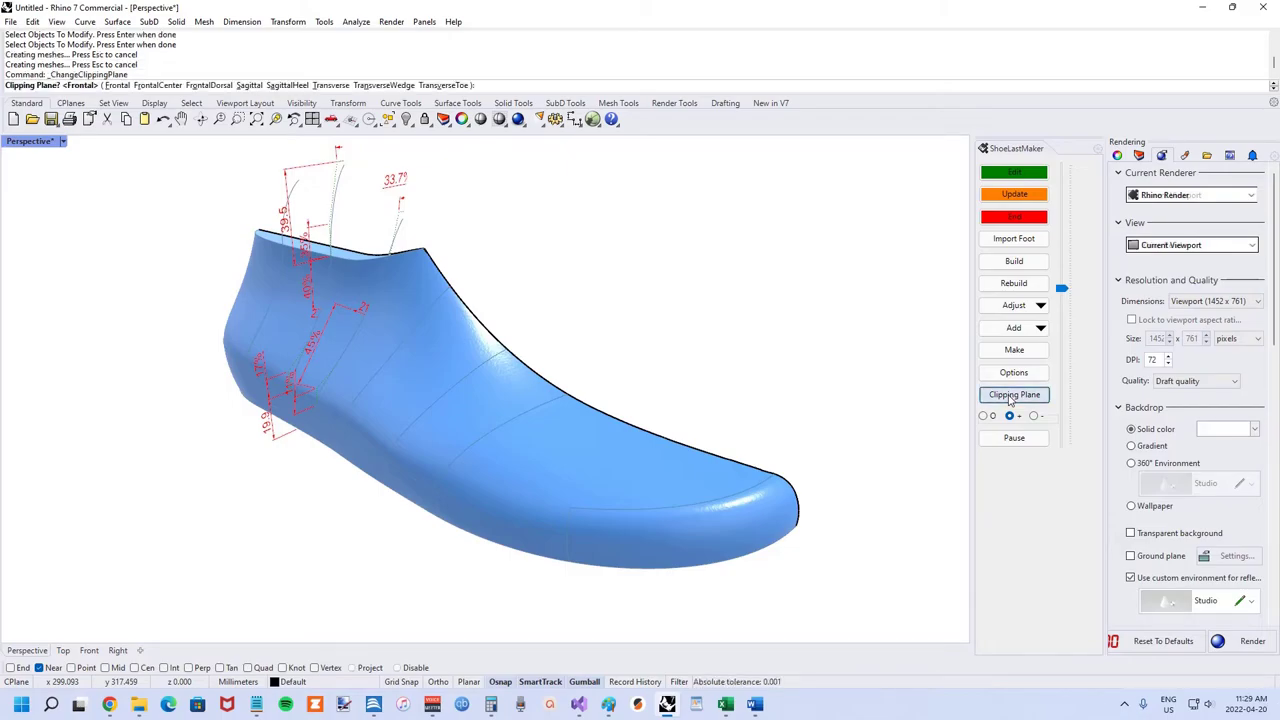
click(117, 86)
drag(1063, 289, 1061, 259)
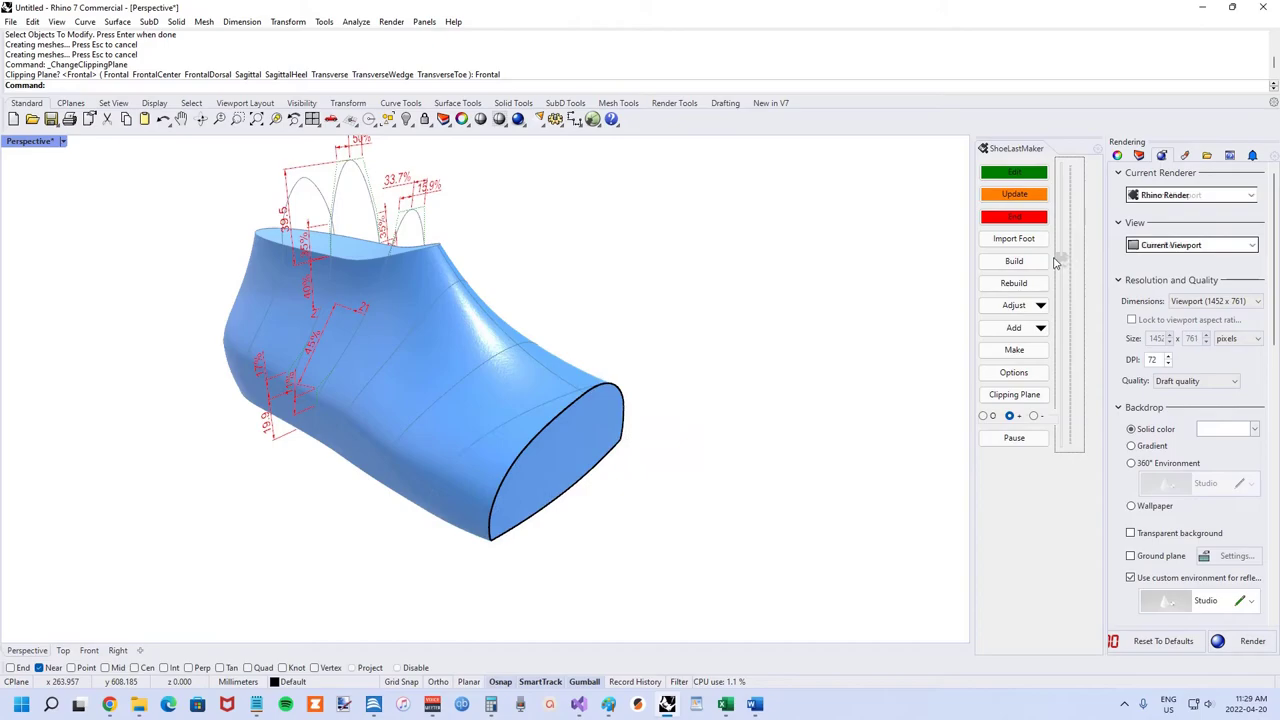
click(1015, 395)
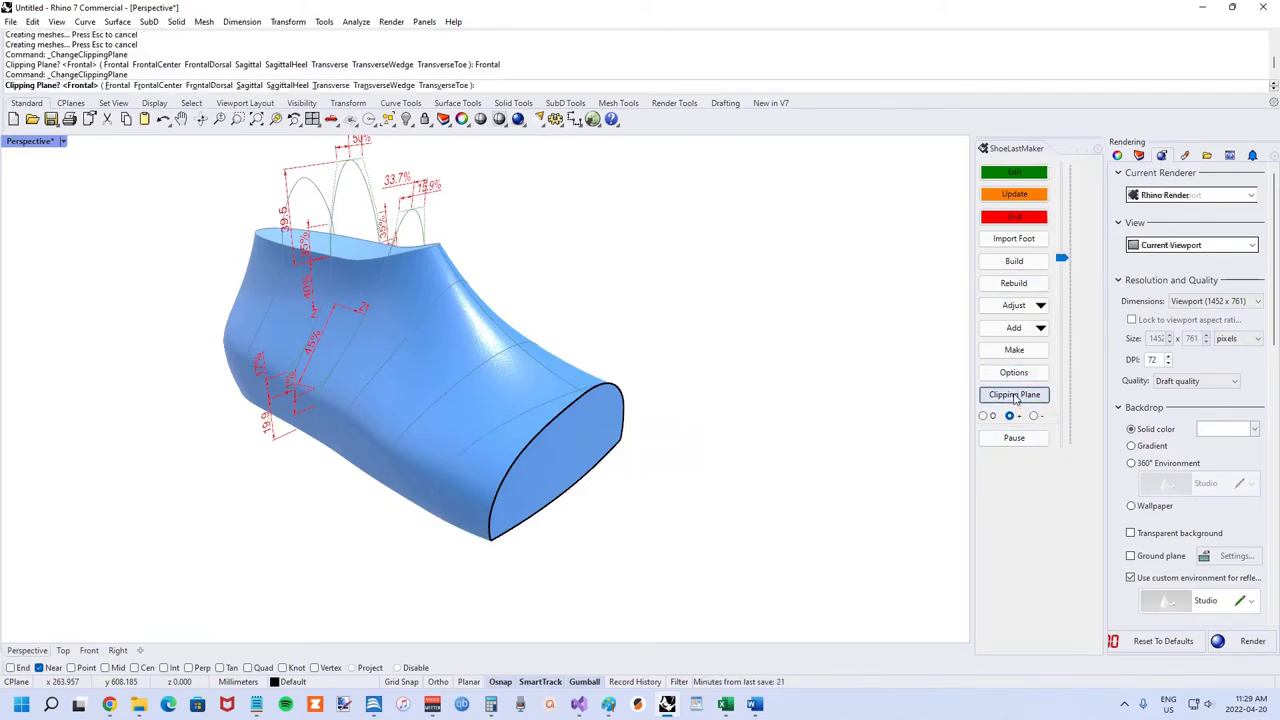
click(248, 85)
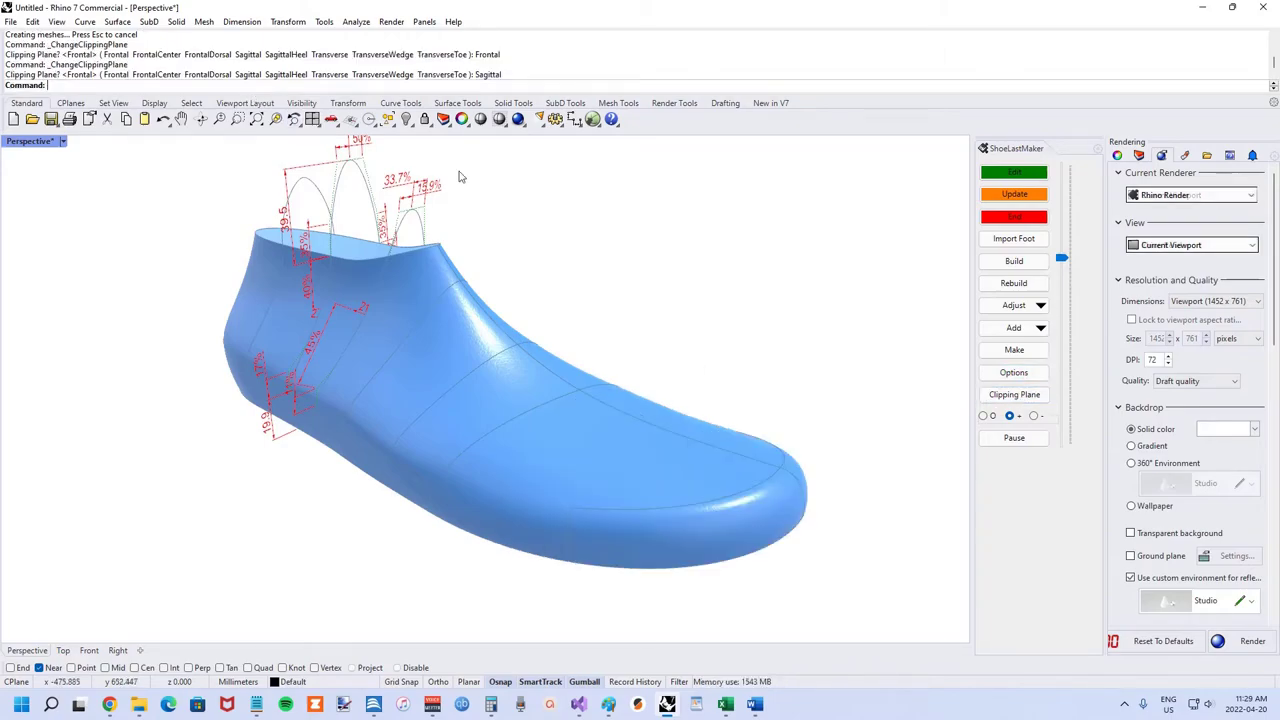
Step: Enable the cut-away section view and shift the sagittal cut through the last
click(1062, 313)
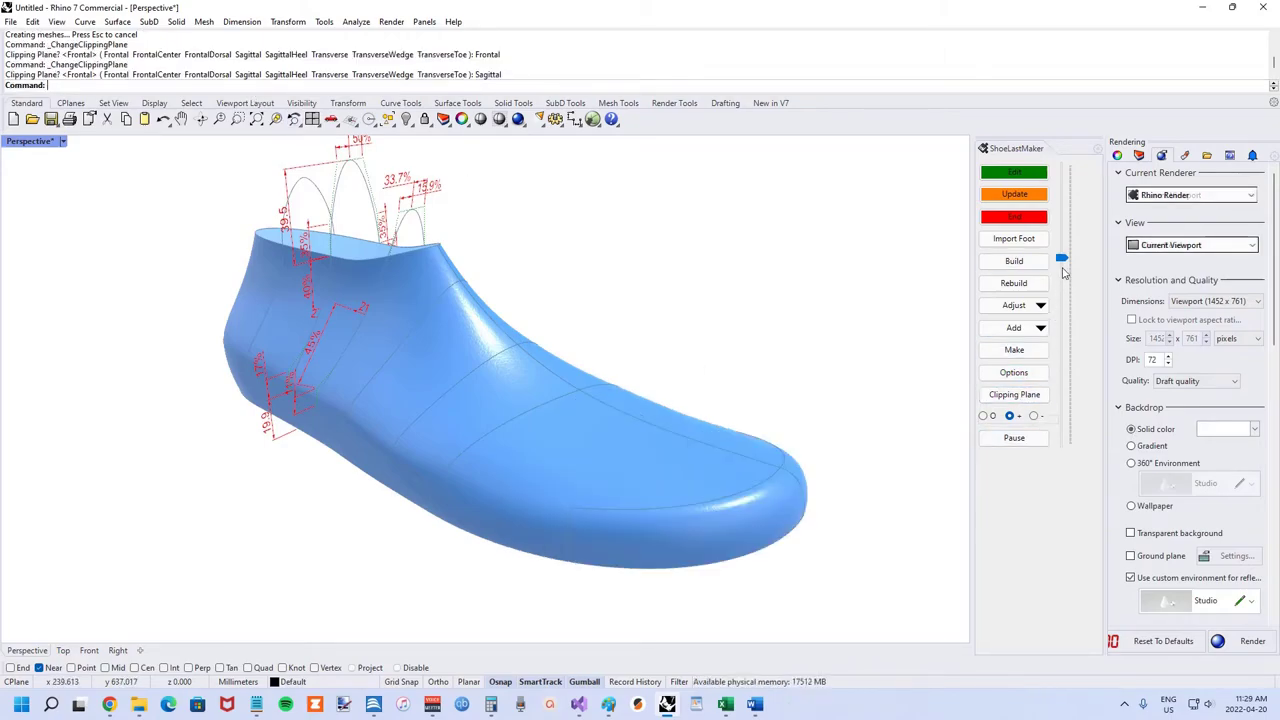
click(1034, 417)
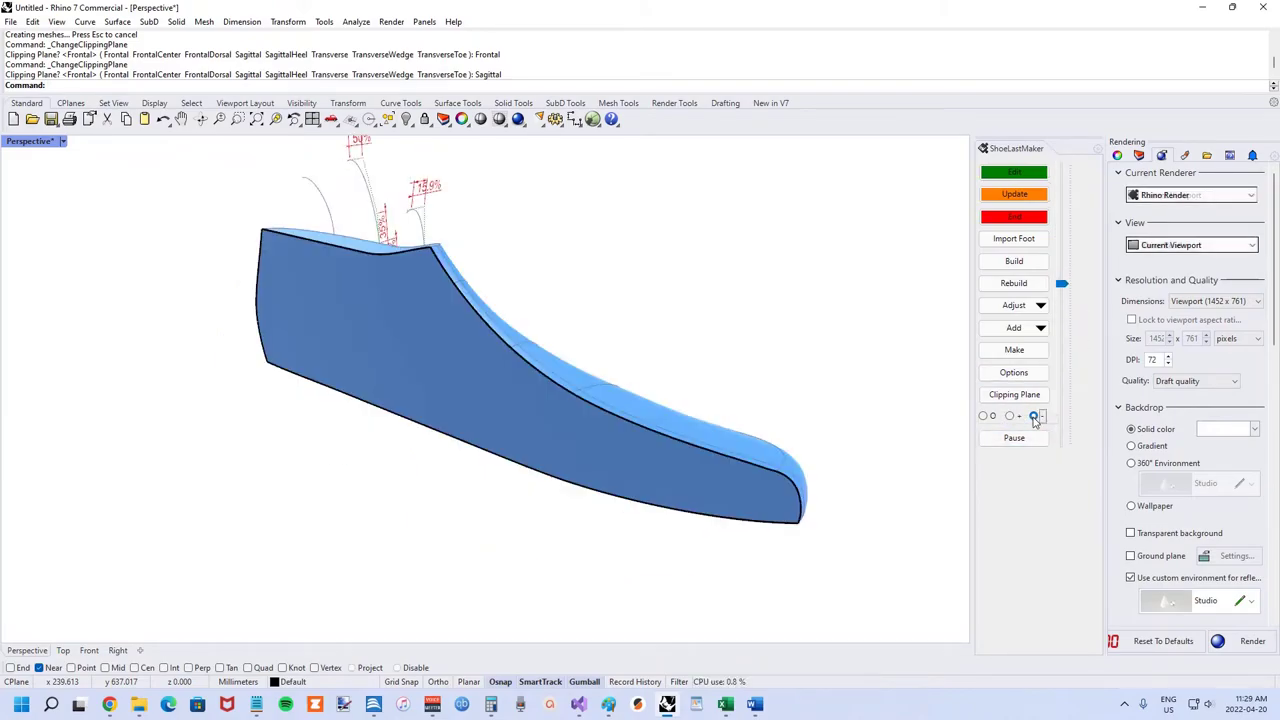
drag(1063, 286, 1052, 370)
Step: Bring the heel's sagittal cross-section into close view and fine-tune the cut position
right_drag(600, 406, 708, 400)
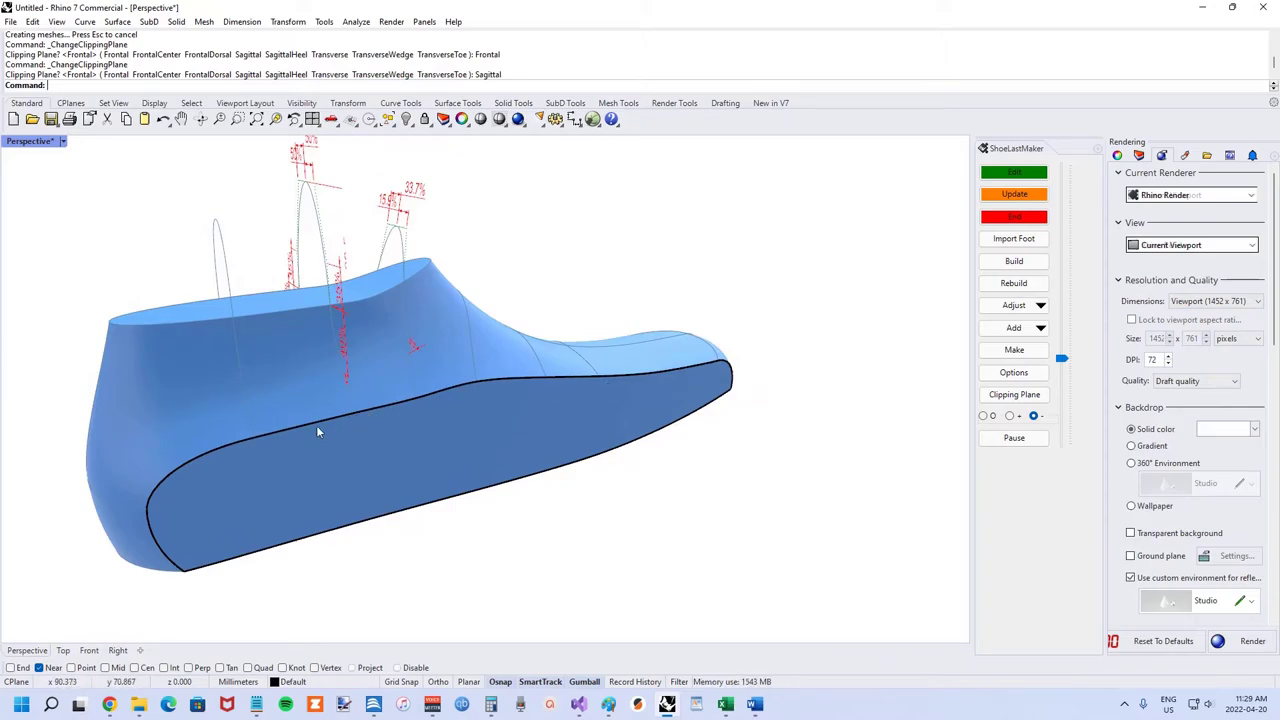
right_drag(452, 382, 333, 383)
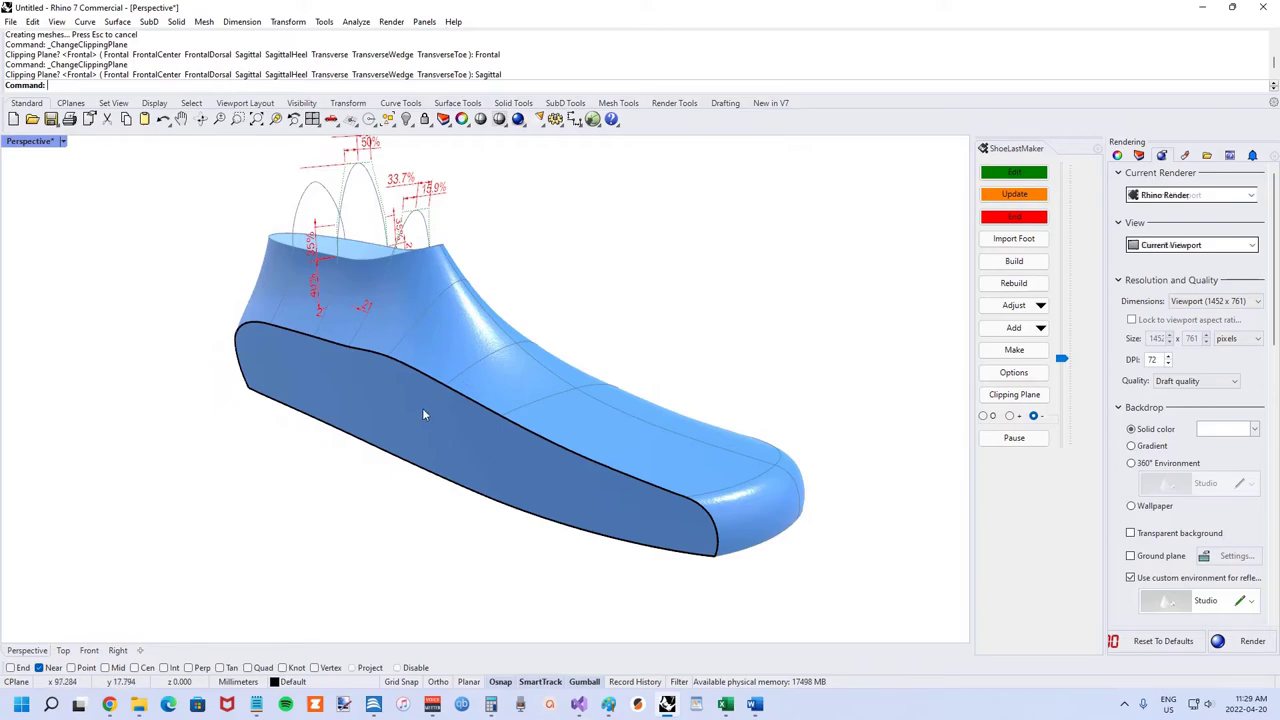
scroll(463, 430, up, 3)
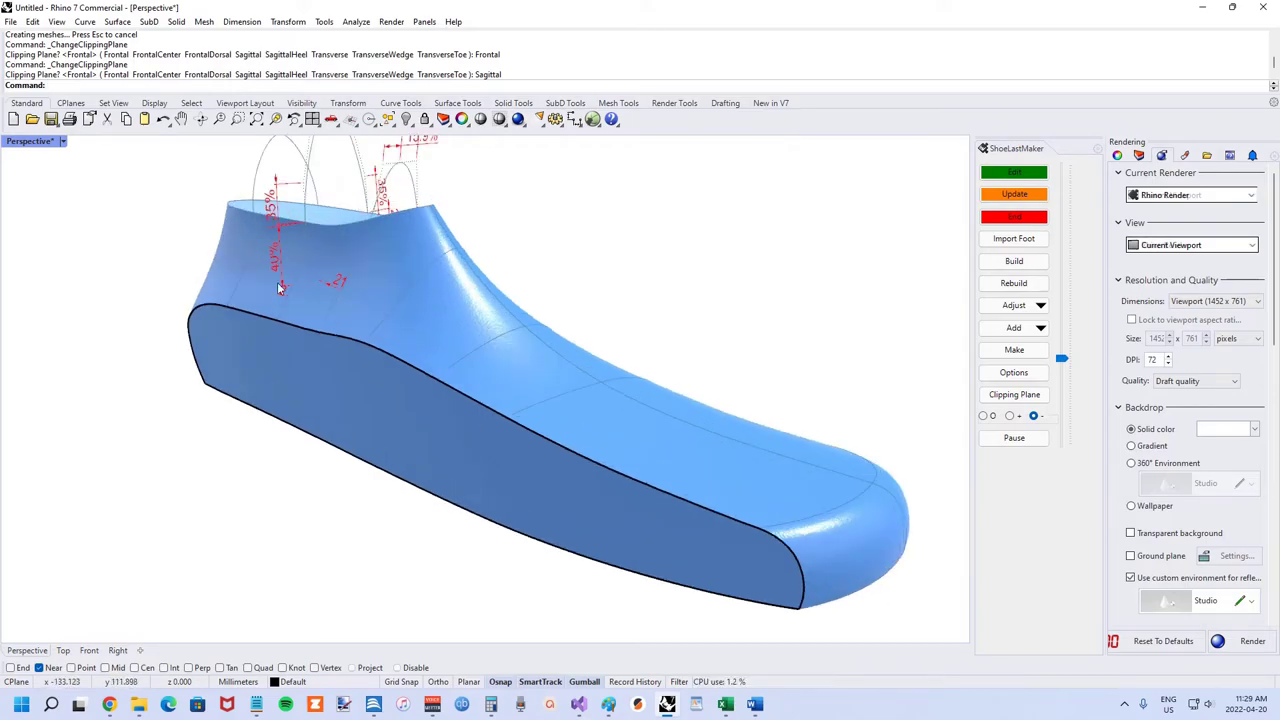
scroll(280, 288, up, 4)
scroll(266, 330, down, 3)
scroll(272, 332, up, 2)
right_drag(268, 278, 277, 342)
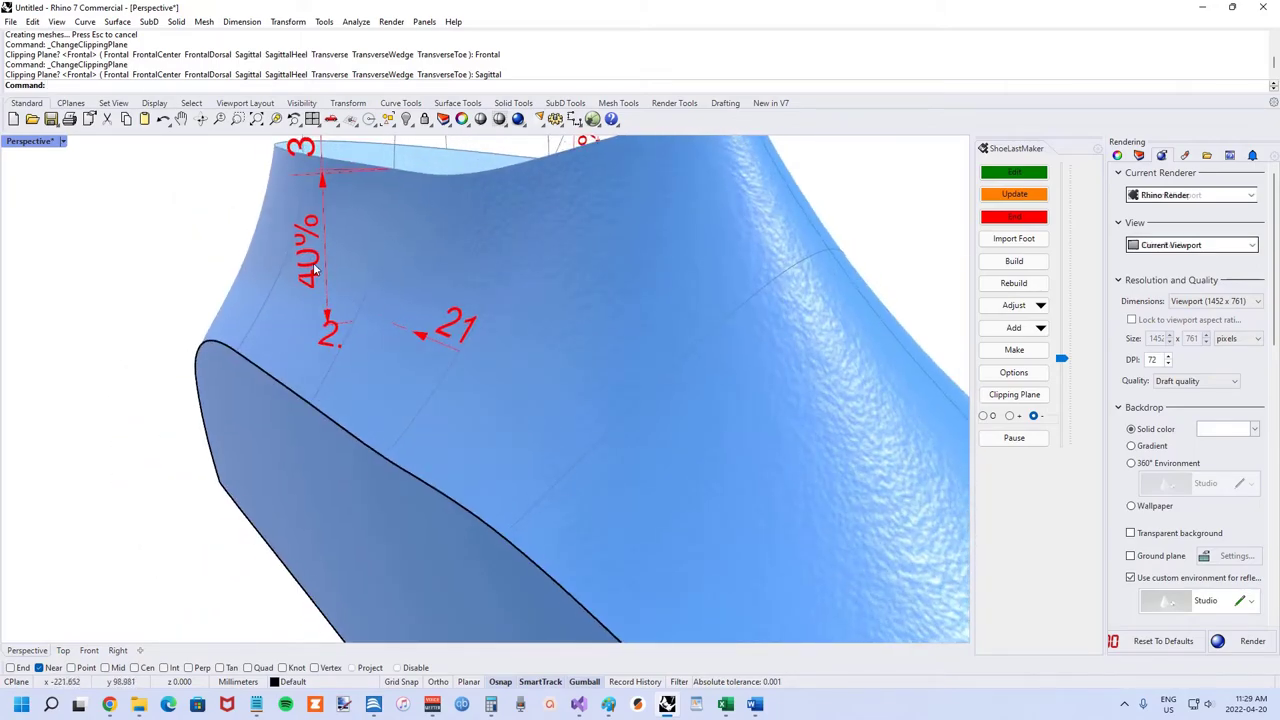
scroll(393, 358, down, 3)
scroll(395, 348, up, 2)
scroll(330, 395, up, 2)
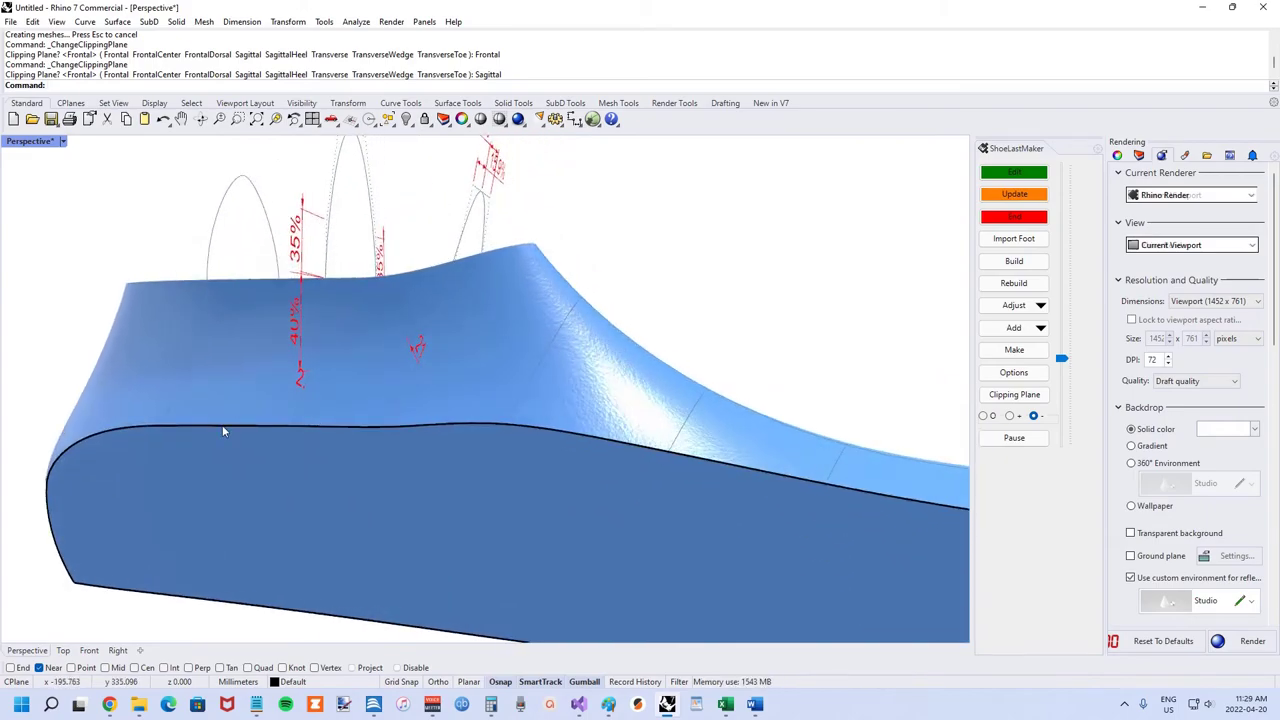
scroll(270, 432, up, 4)
scroll(181, 419, down, 1)
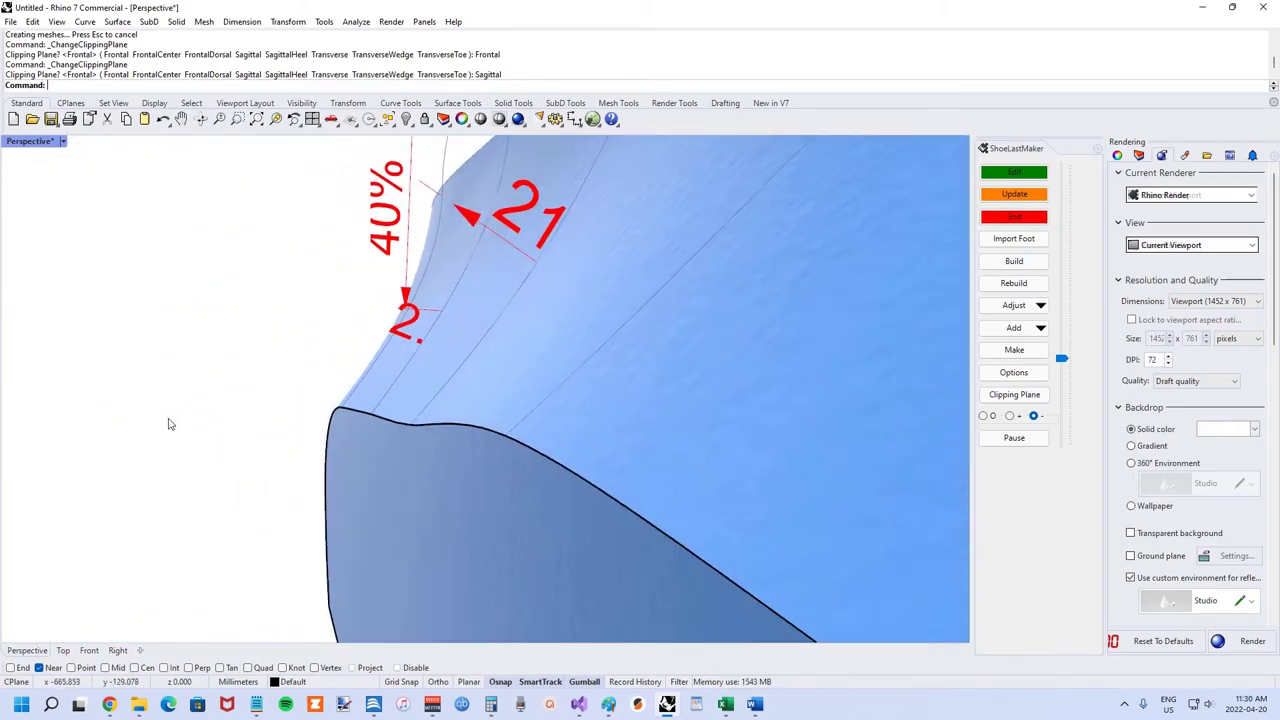
scroll(289, 409, down, 2)
right_drag(309, 395, 460, 427)
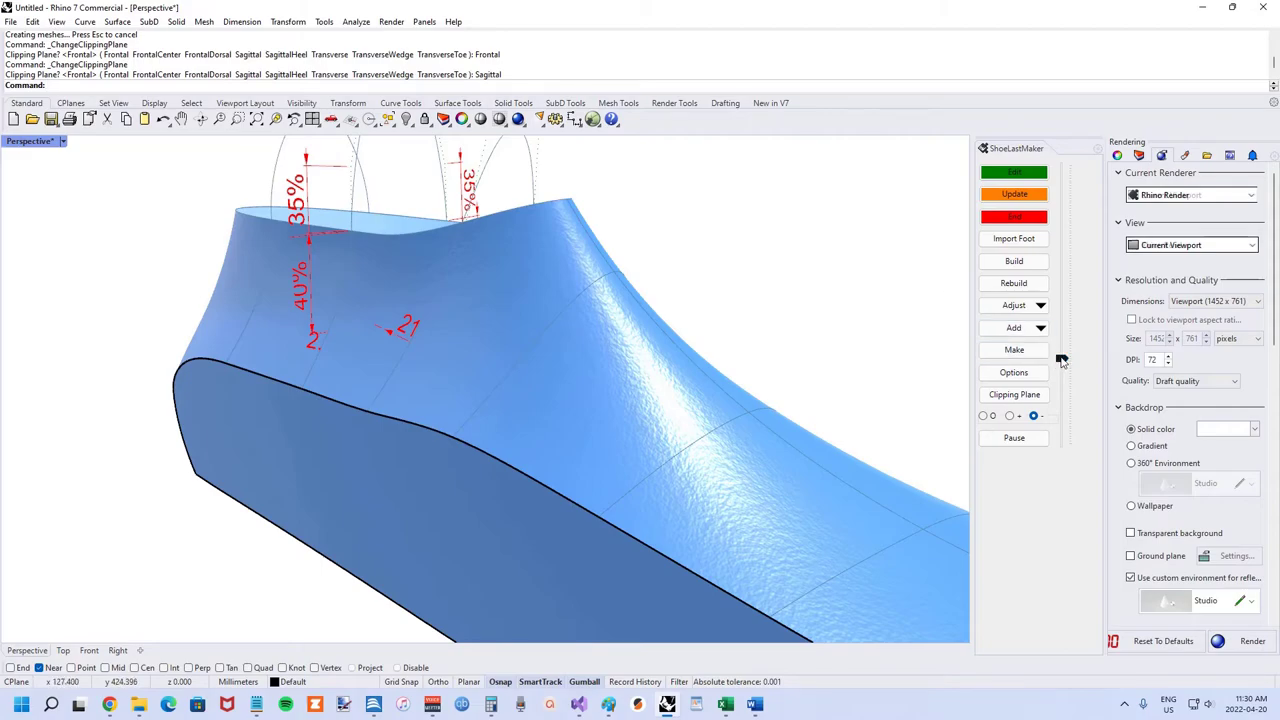
mouse_move(1062, 360)
mouse_down()
mouse_move(1053, 381)
mouse_move(1062, 360)
mouse_up()
Step: Change the heel dimension from 21 to 18
scroll(274, 370, down, 3)
scroll(274, 370, up, 6)
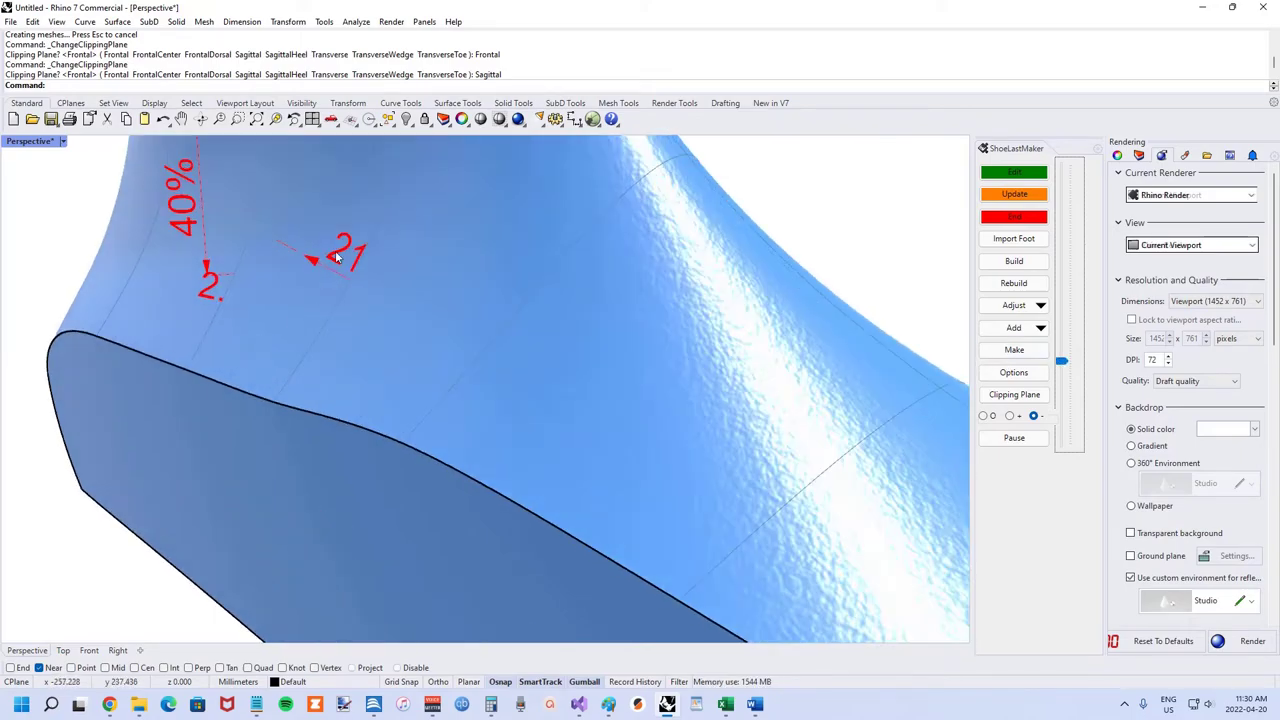
scroll(263, 354, down, 3)
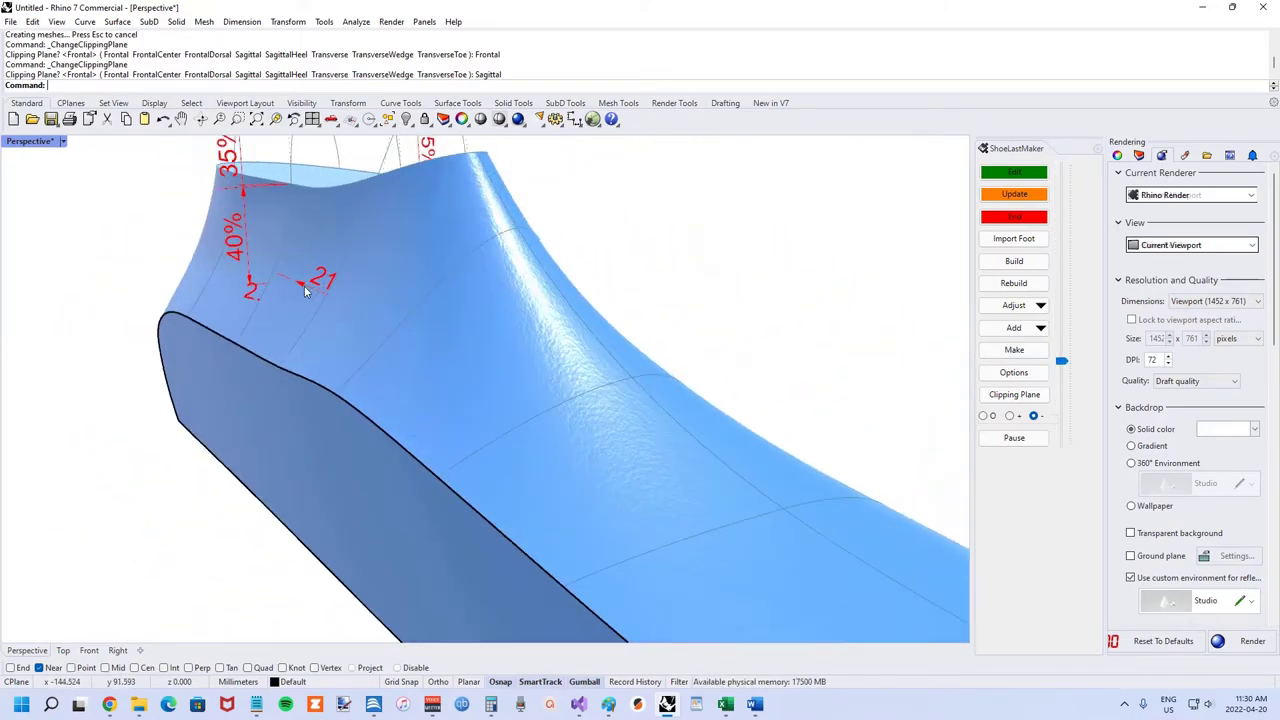
double_click(311, 279)
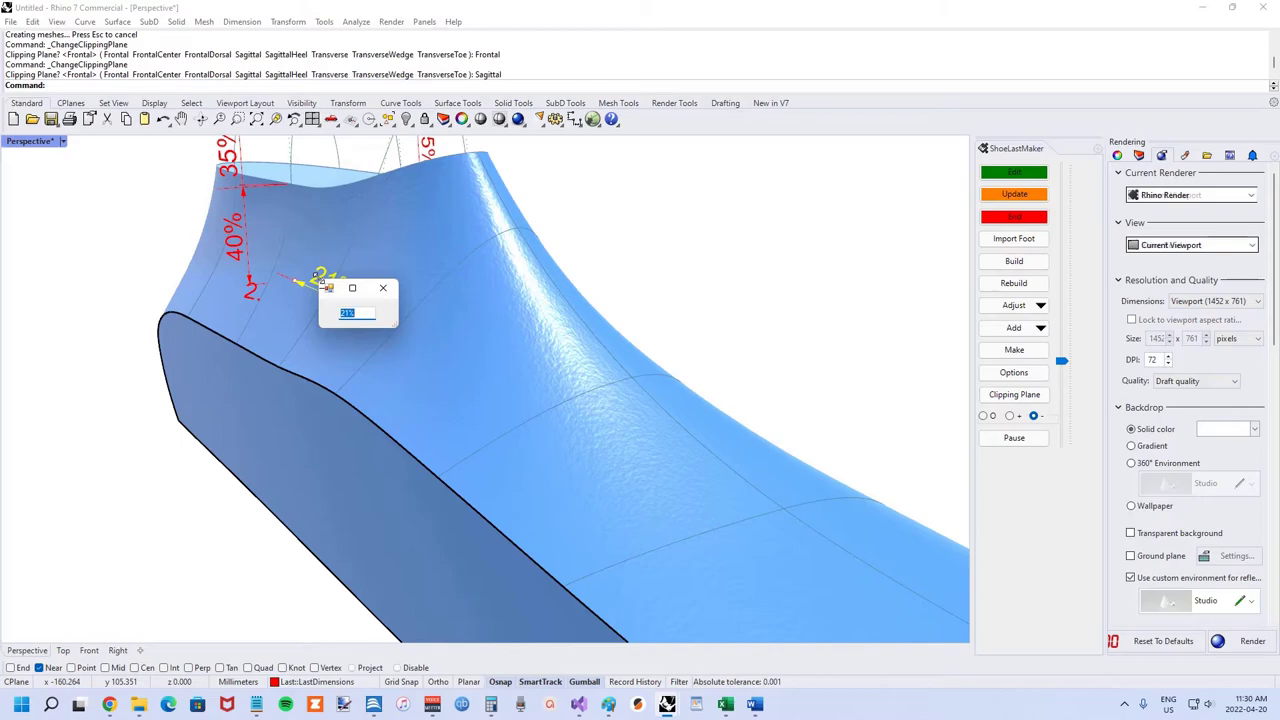
text(18)
key(Return)
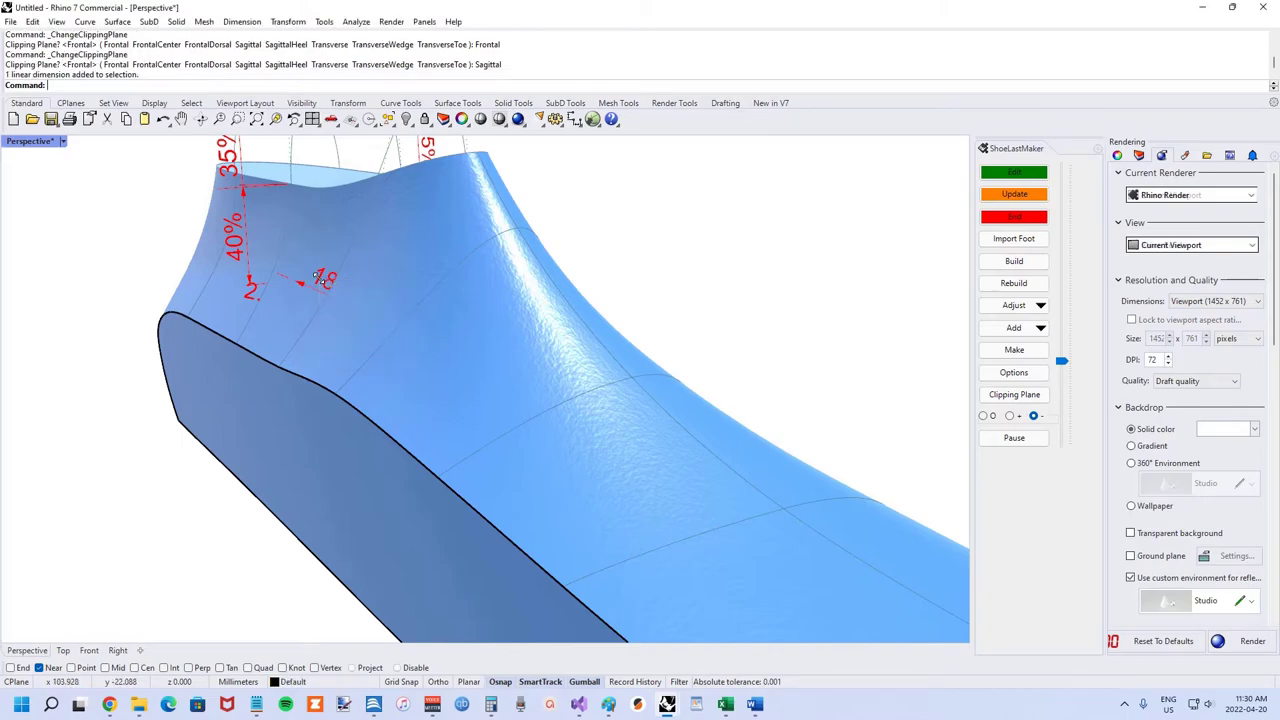
Step: Update the last with the new value and review the whole regenerated last
click(1005, 197)
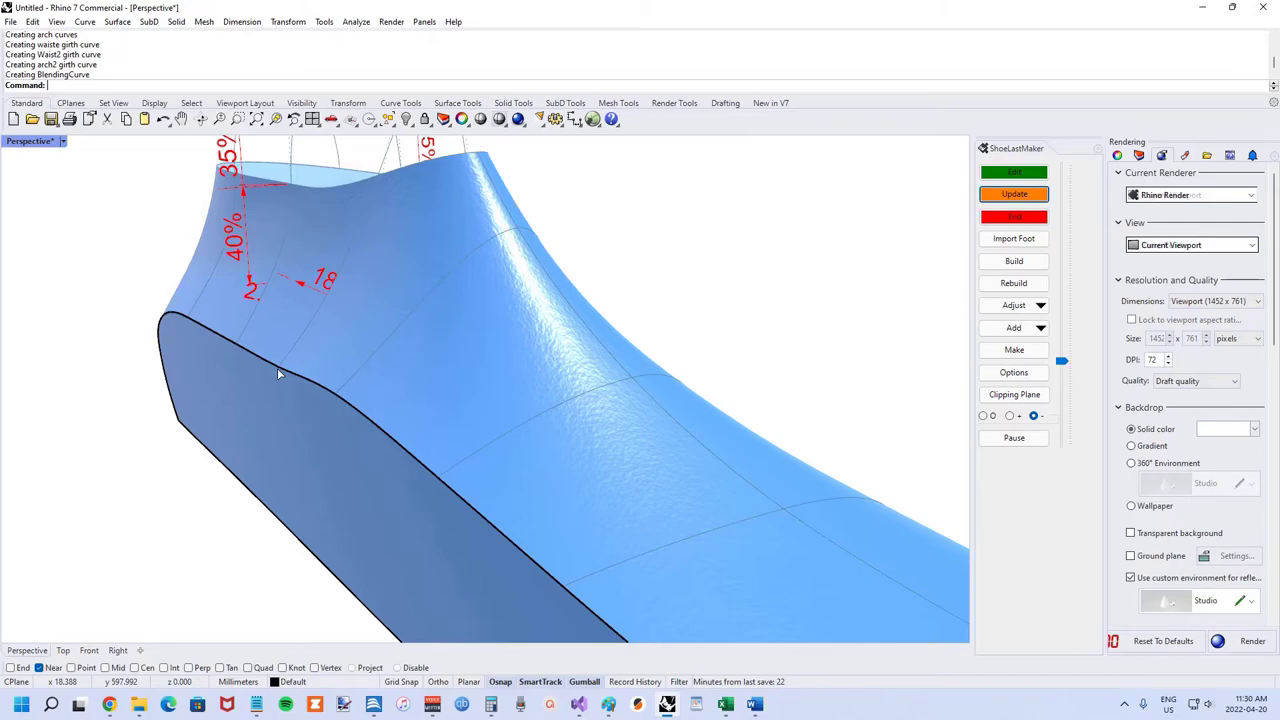
scroll(270, 365, up, 3)
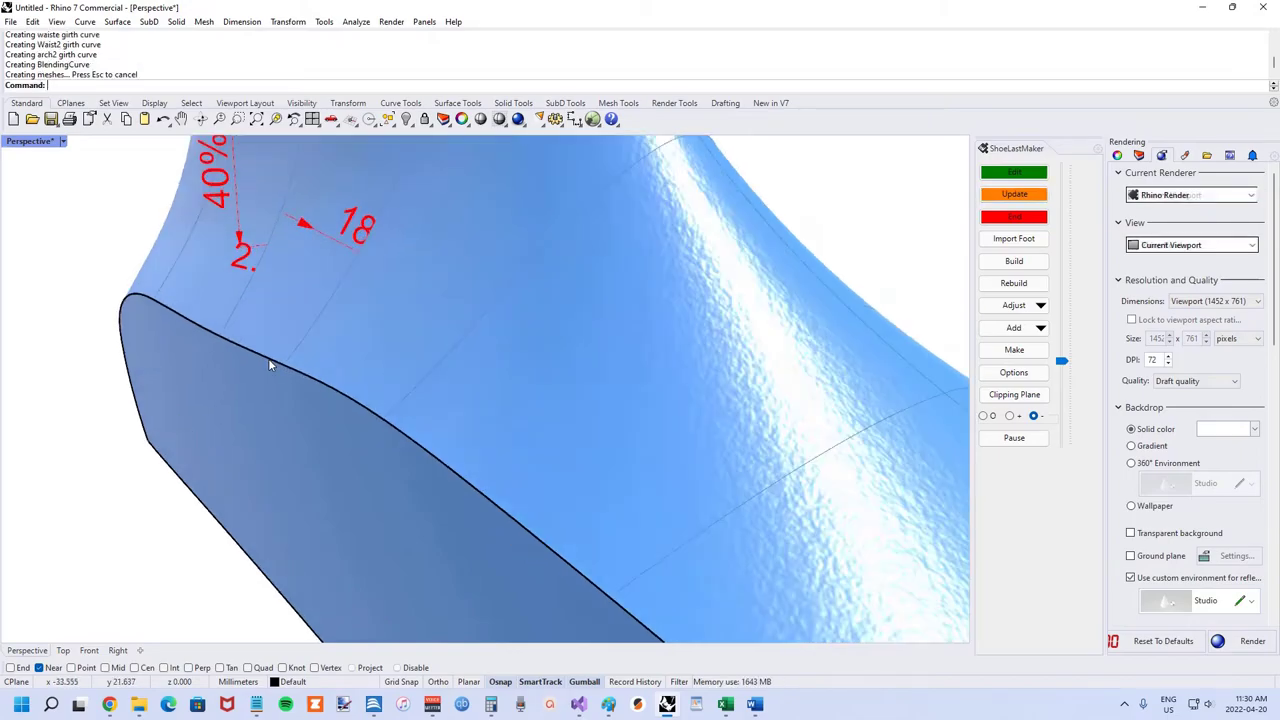
scroll(305, 373, down, 1)
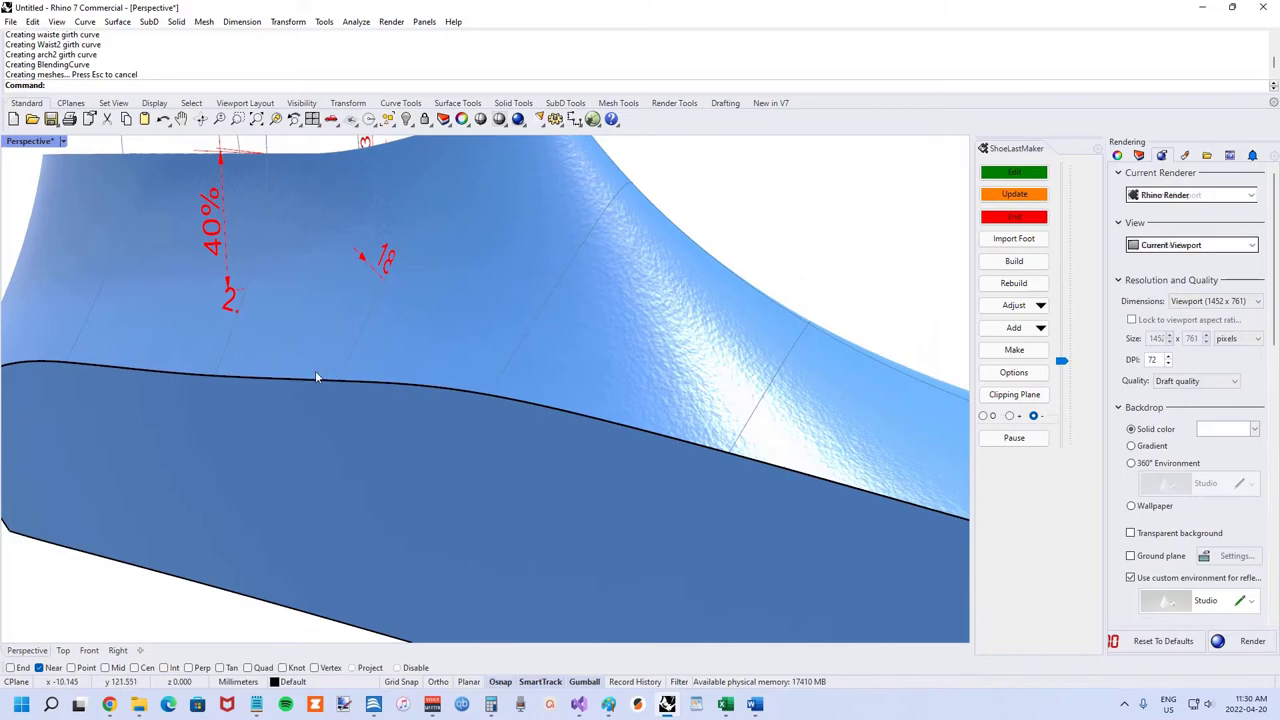
scroll(323, 380, down, 1)
scroll(234, 358, down, 3)
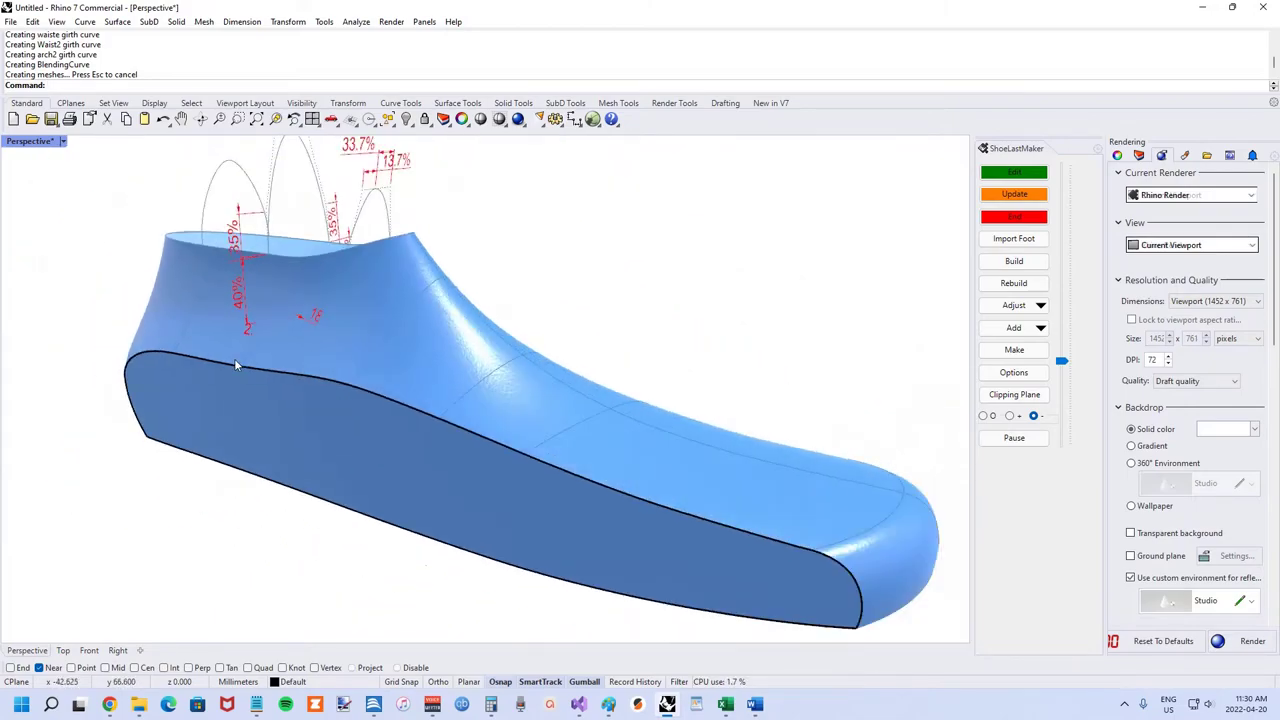
right_drag(260, 378, 418, 329)
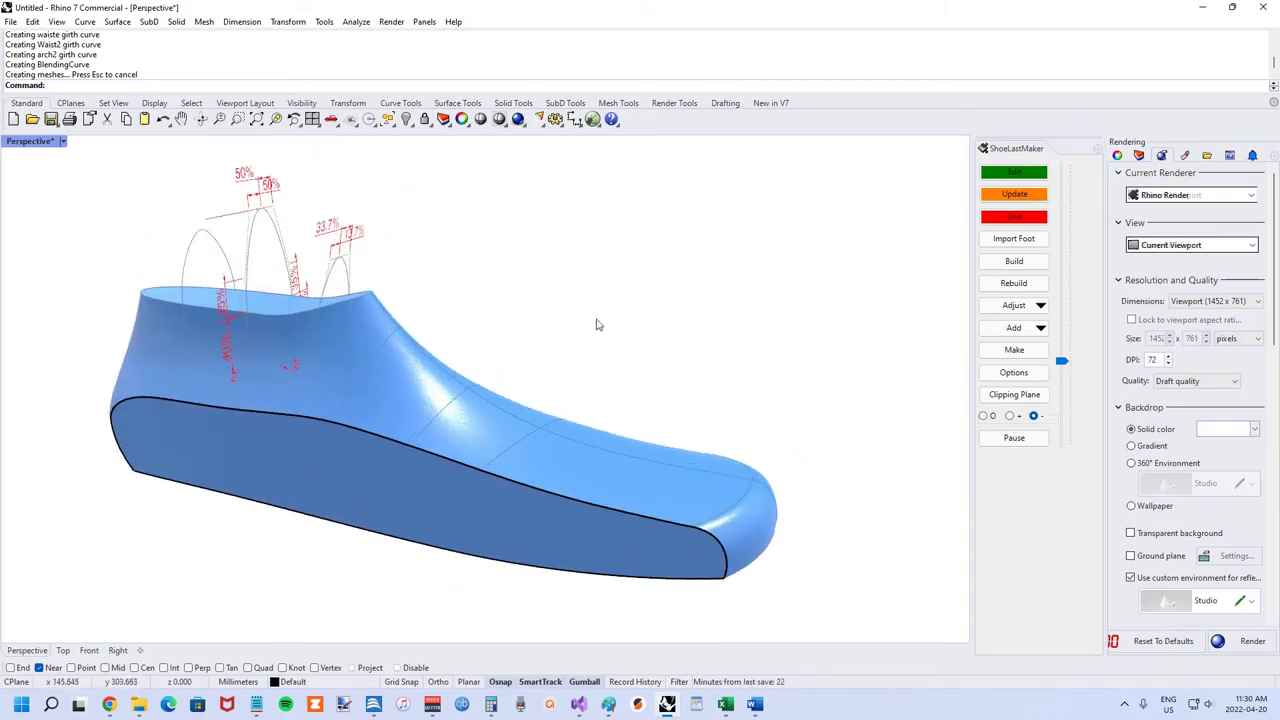
Step: Finish editing and show the full uncut last in light blue without the dark sole band
click(1013, 217)
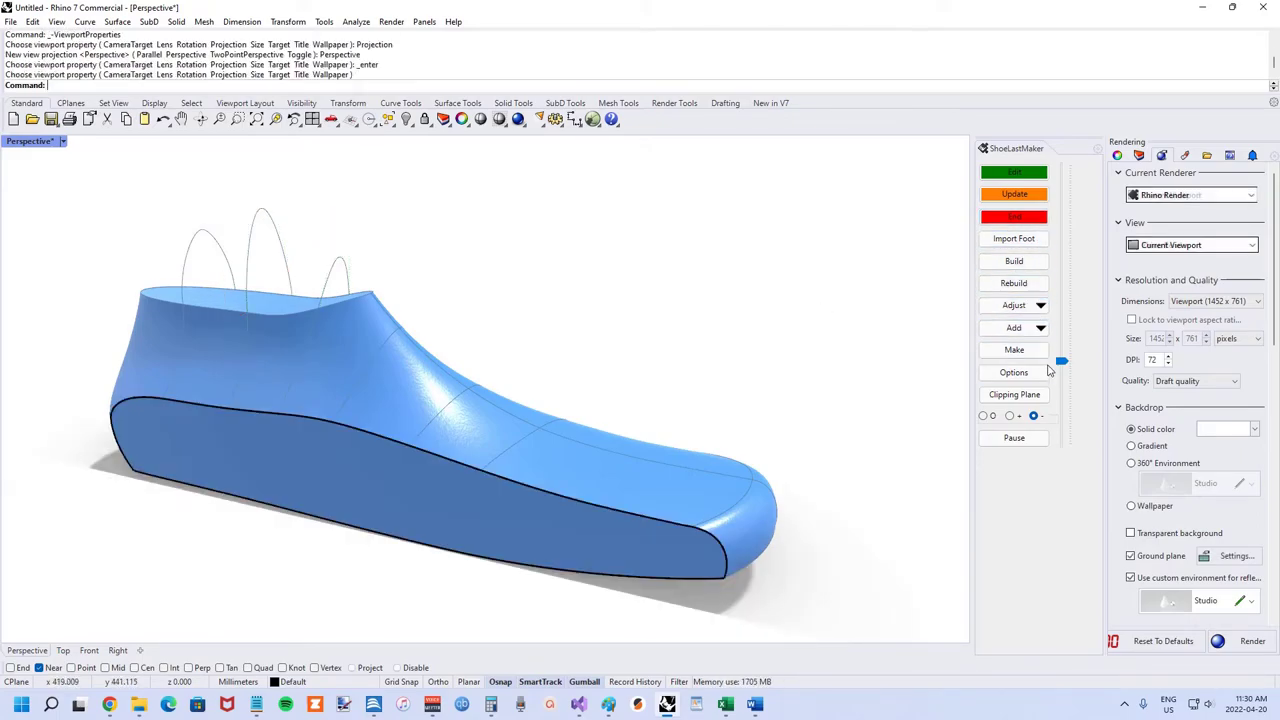
click(984, 416)
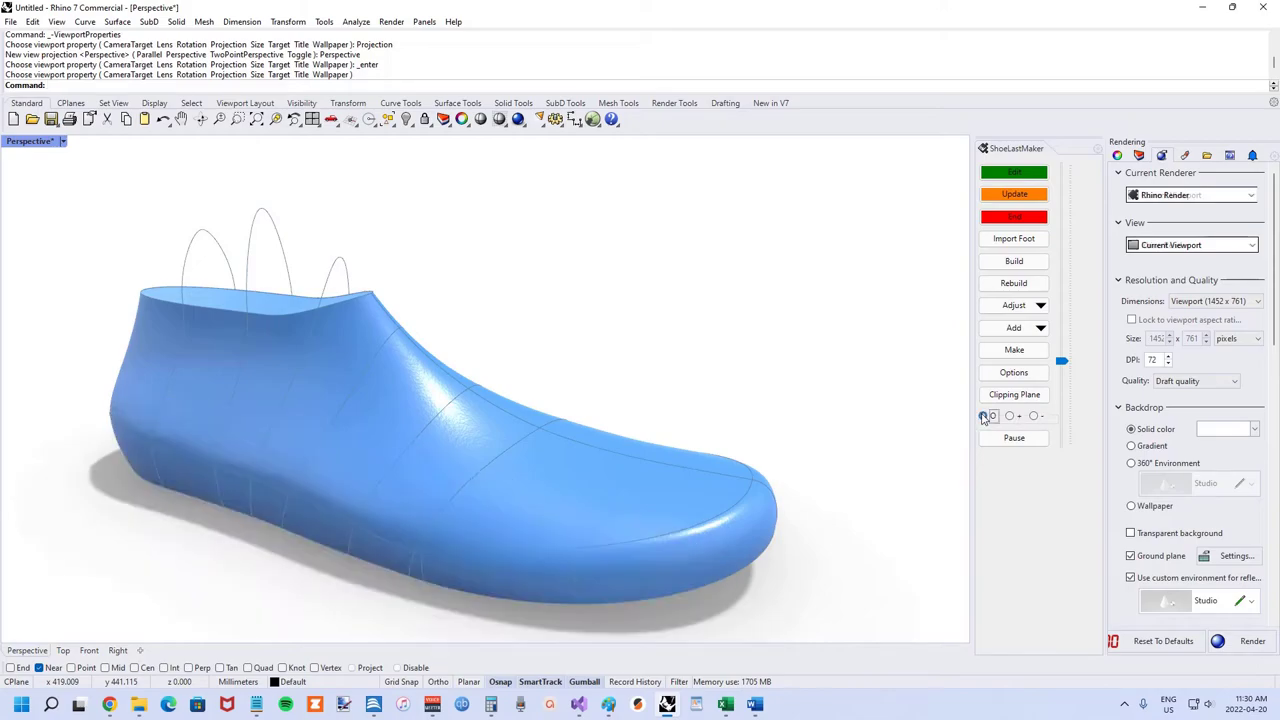
scroll(395, 320, down, 2)
scroll(379, 366, up, 2)
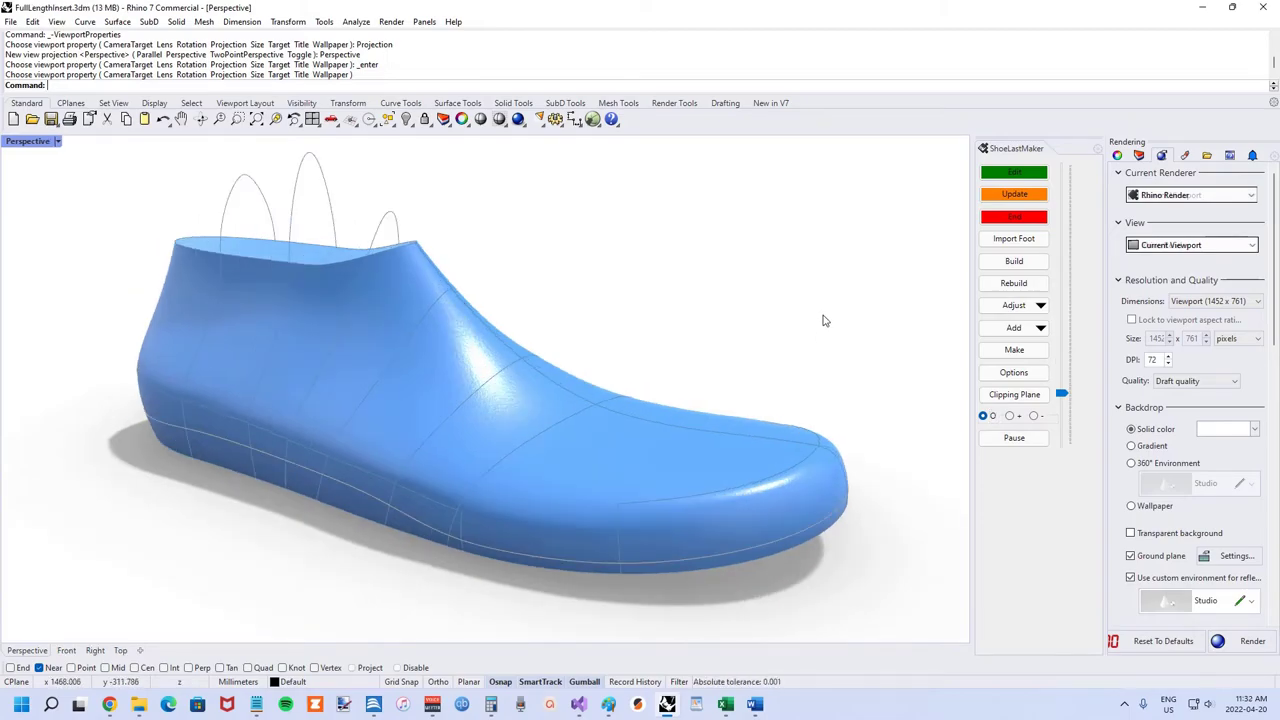
scroll(689, 363, down, 2)
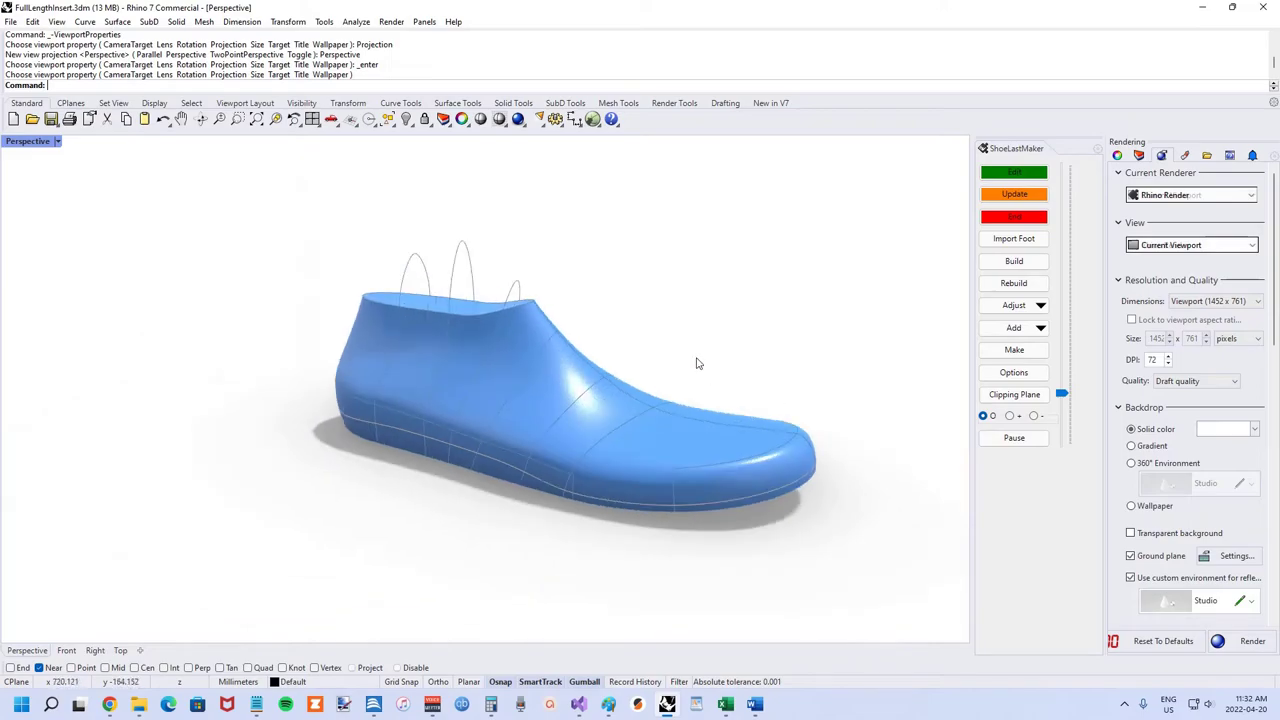
scroll(680, 371, up, 3)
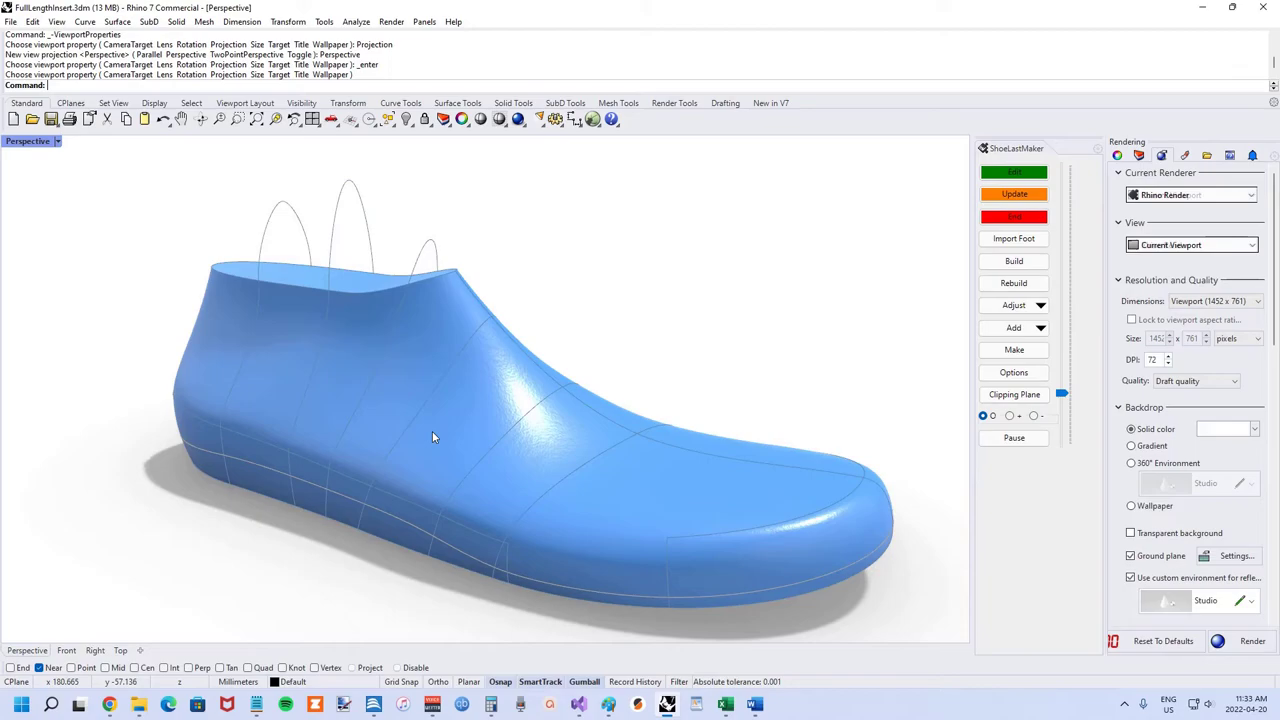
Step: Enter a new Last Transparency value in ShoeLastMaker options and apply it
click(1013, 373)
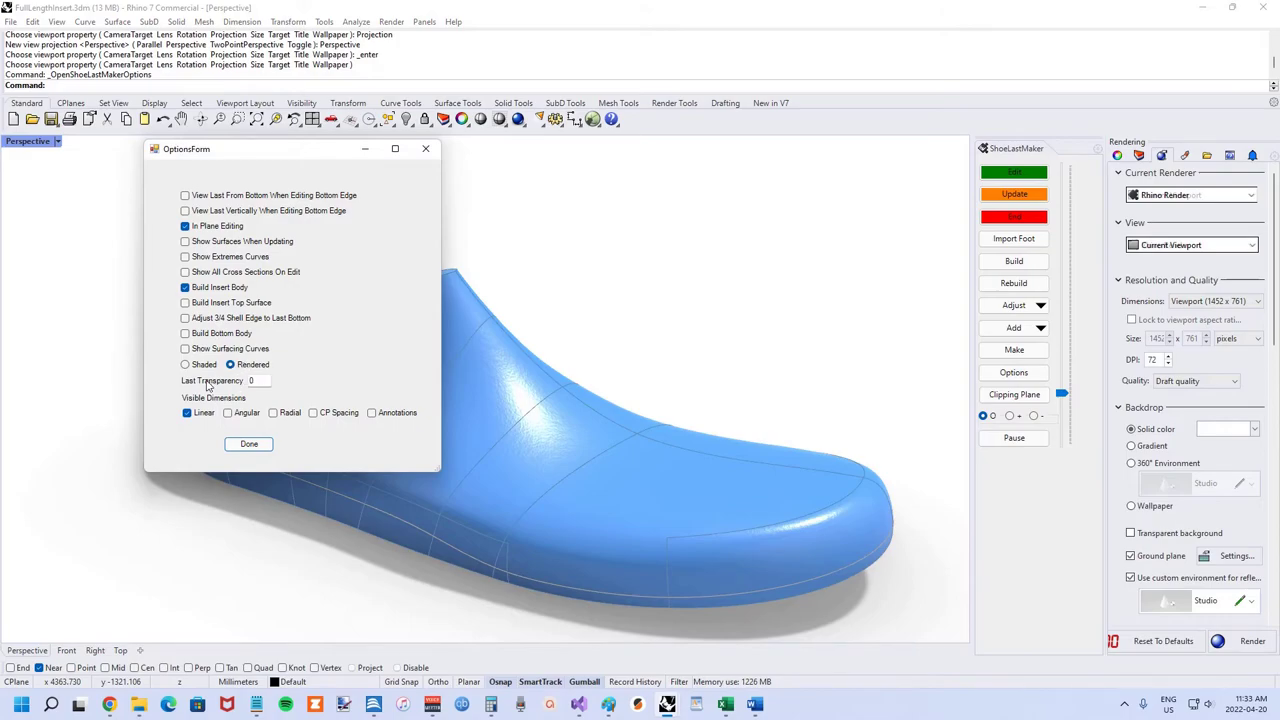
double_click(265, 381)
click(249, 445)
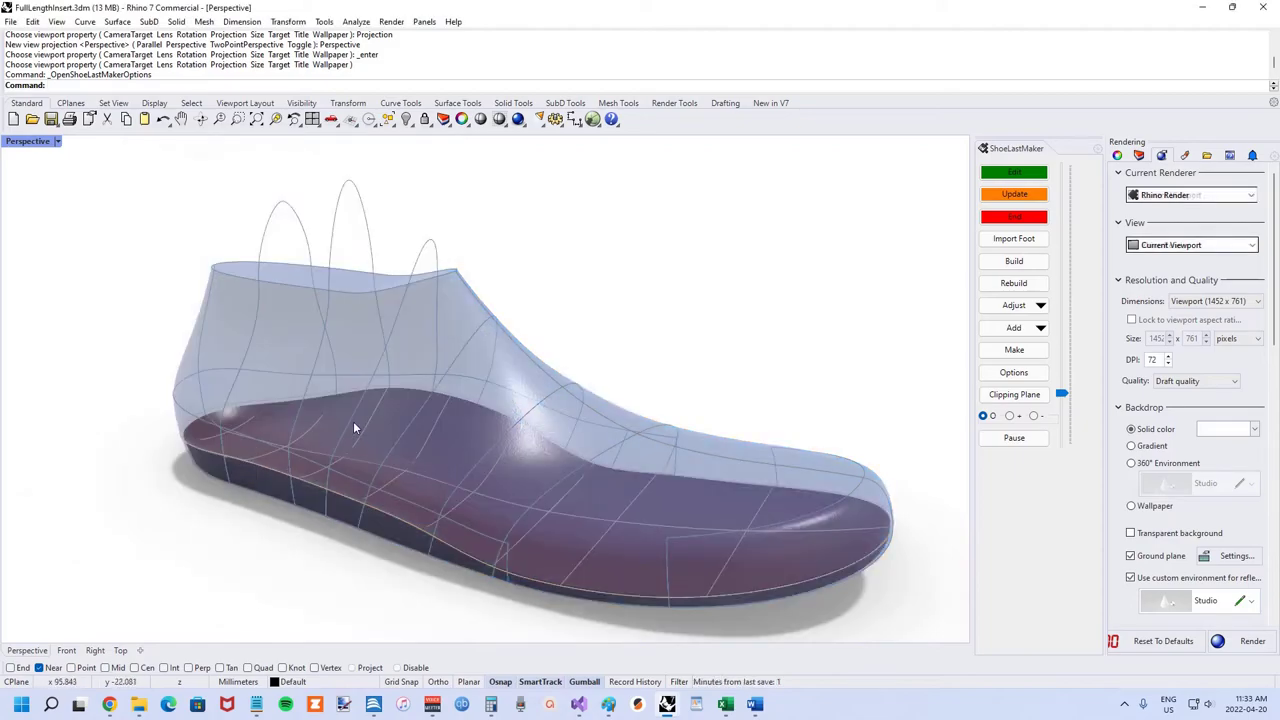
mouse_move(270, 402)
right_down()
mouse_move(440, 300)
mouse_move(630, 520)
mouse_move(413, 410)
mouse_move(430, 350)
mouse_move(197, 371)
mouse_move(283, 398)
right_up()
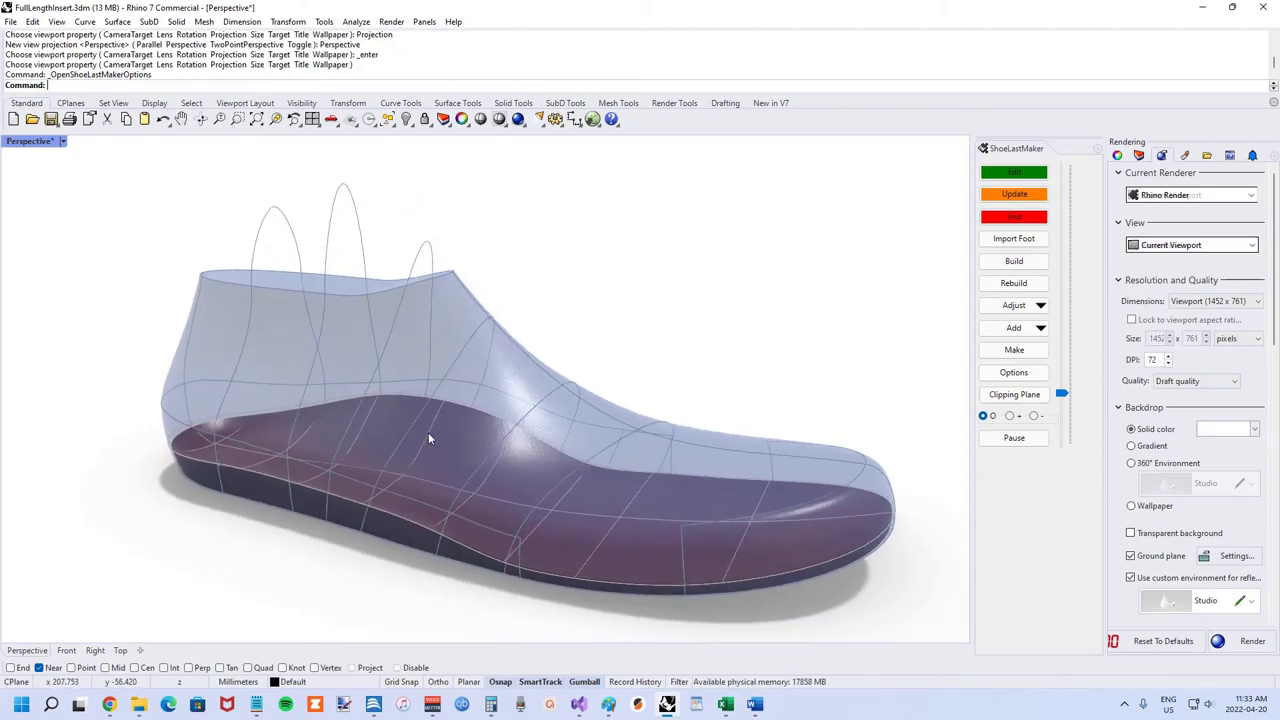
scroll(300, 350, down, 2)
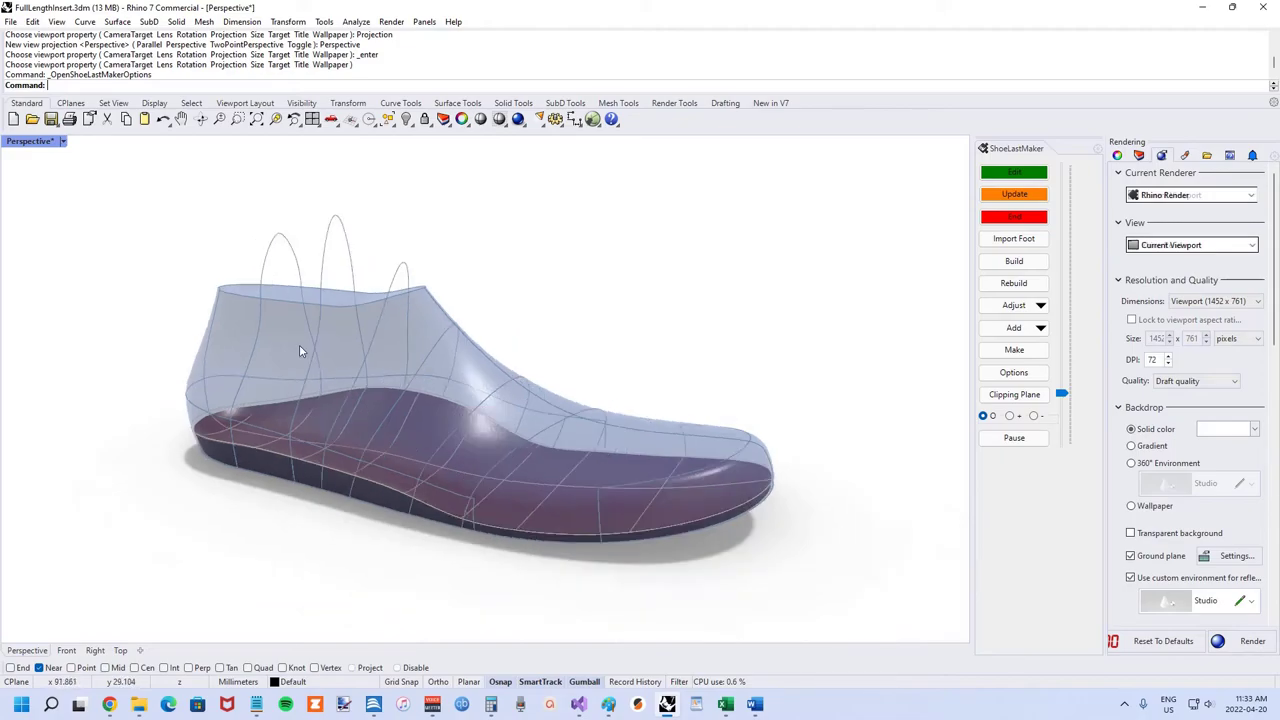
scroll(330, 400, up, 2)
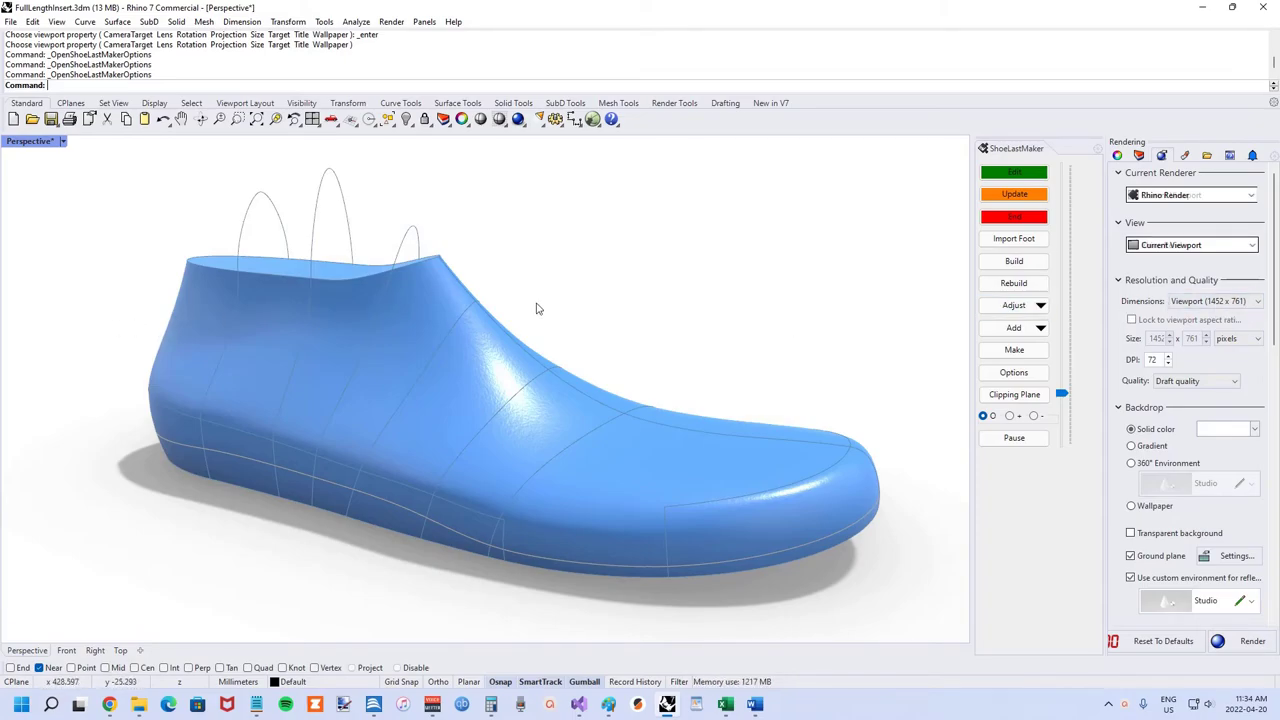
Step: Review the insert's CLbxy outline widths (32.3, 24.6, 46.8, 57.2, 101.1, 40.8), then end the edit
click(1014, 176)
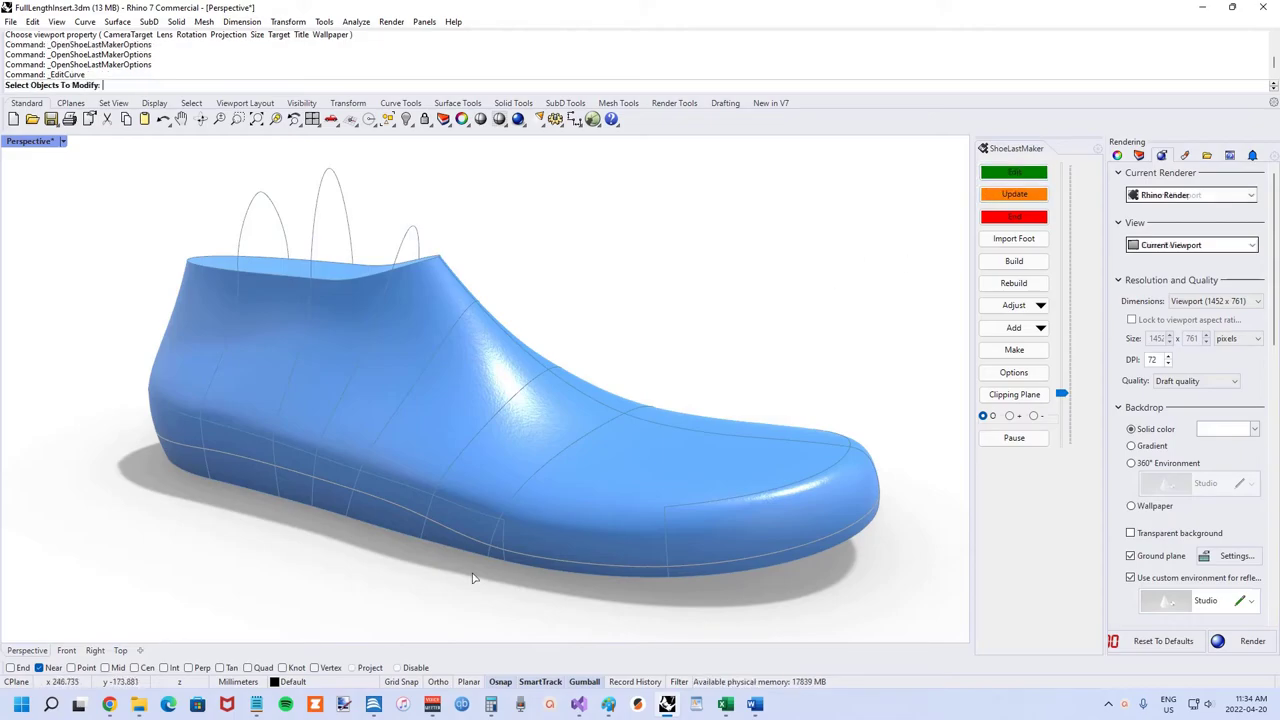
click(443, 548)
key(Return)
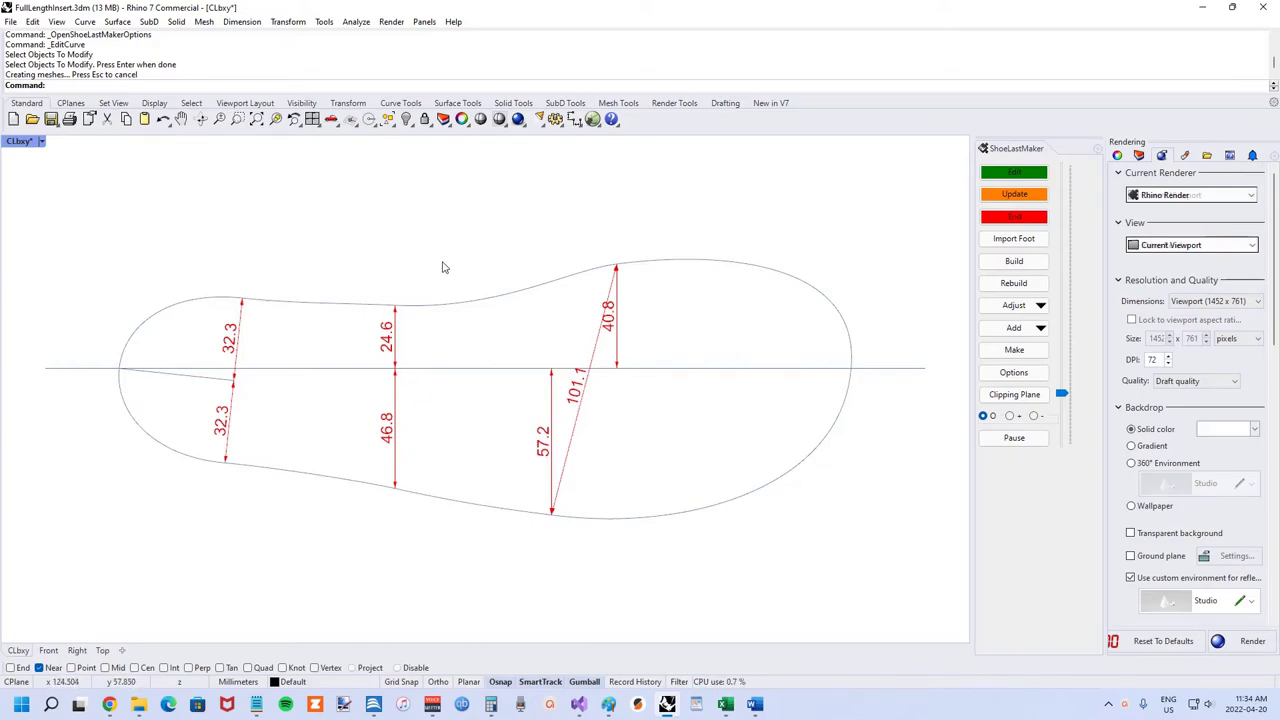
click(993, 219)
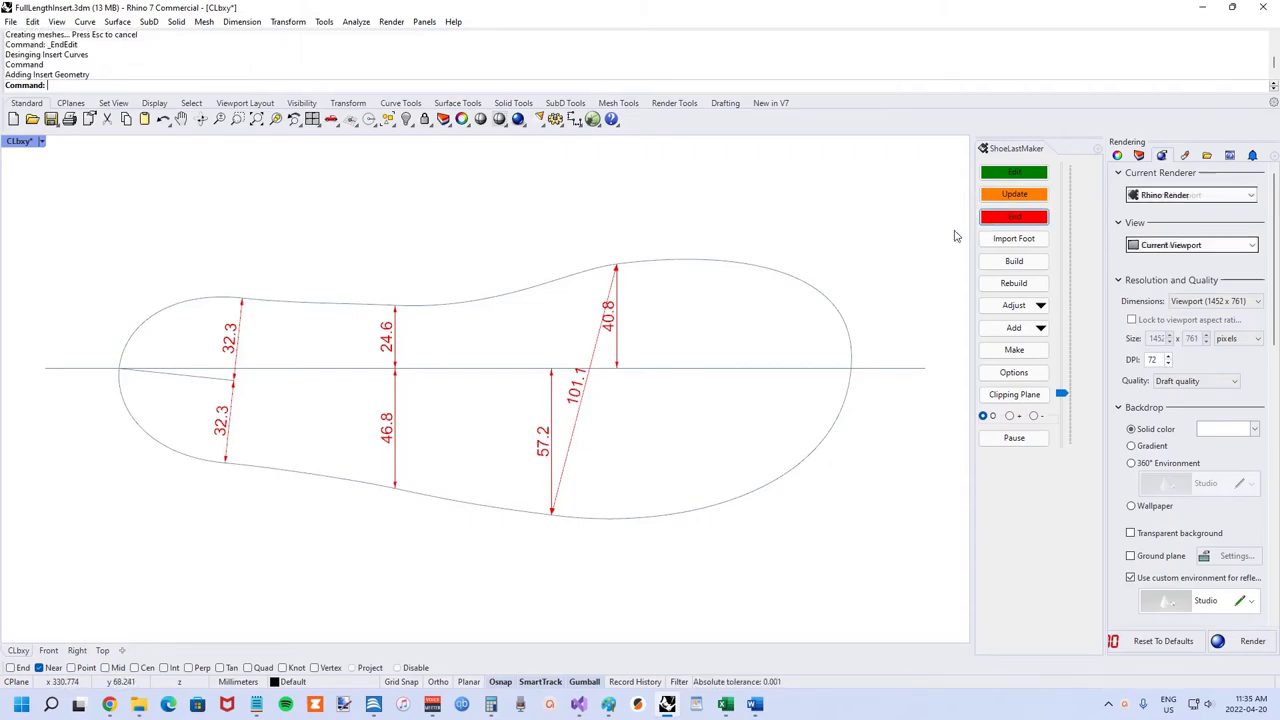
Step: Turn on View Last Vertically When Editing Bottom Edge in ShoeLastMaker options
click(1014, 373)
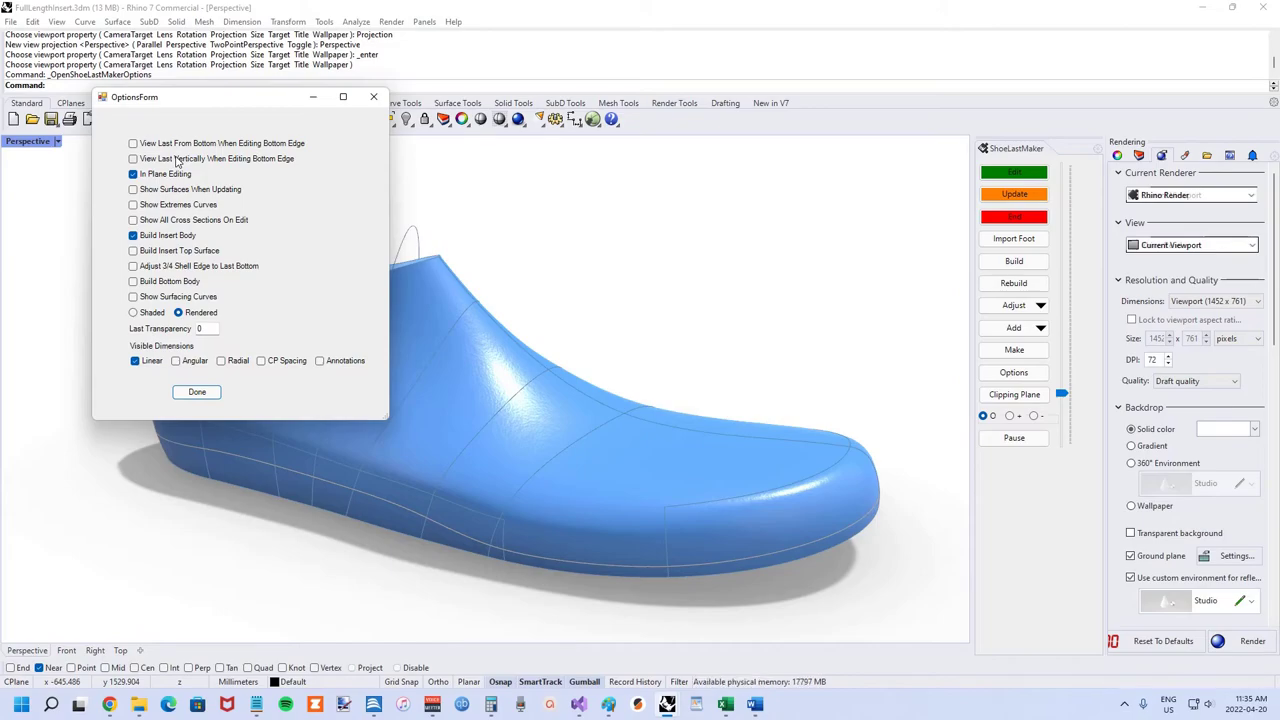
click(176, 160)
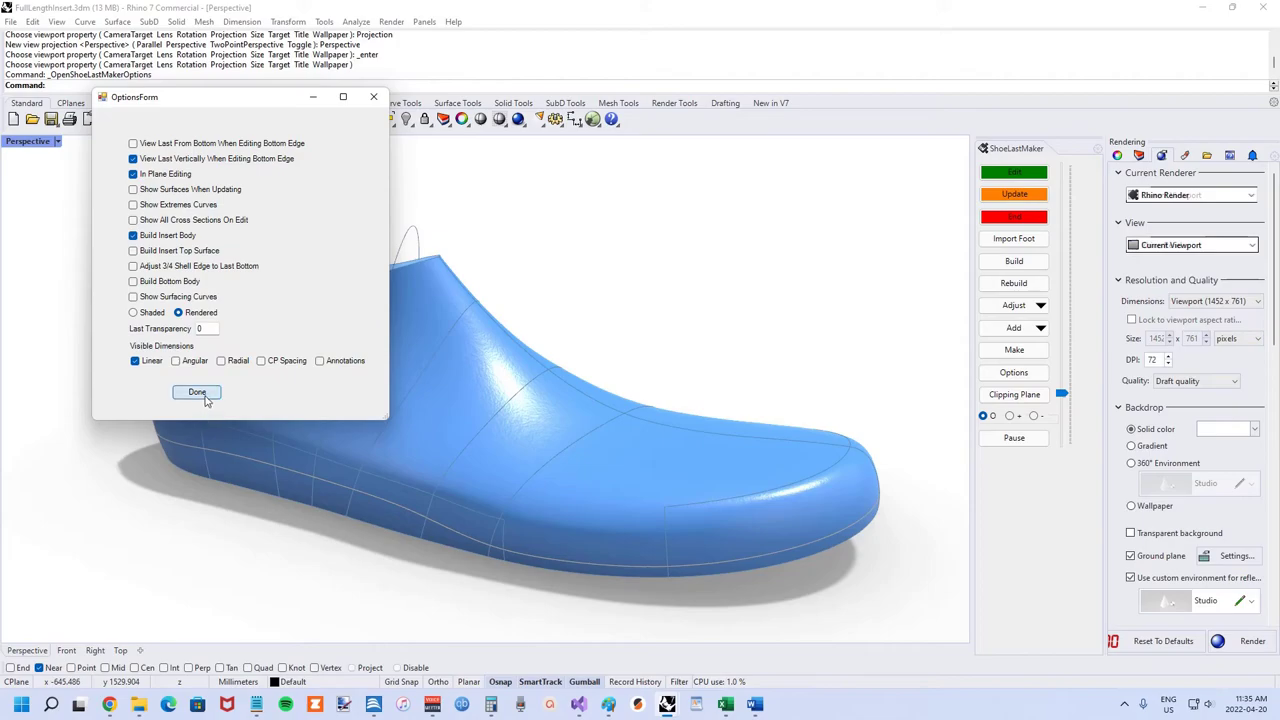
click(197, 391)
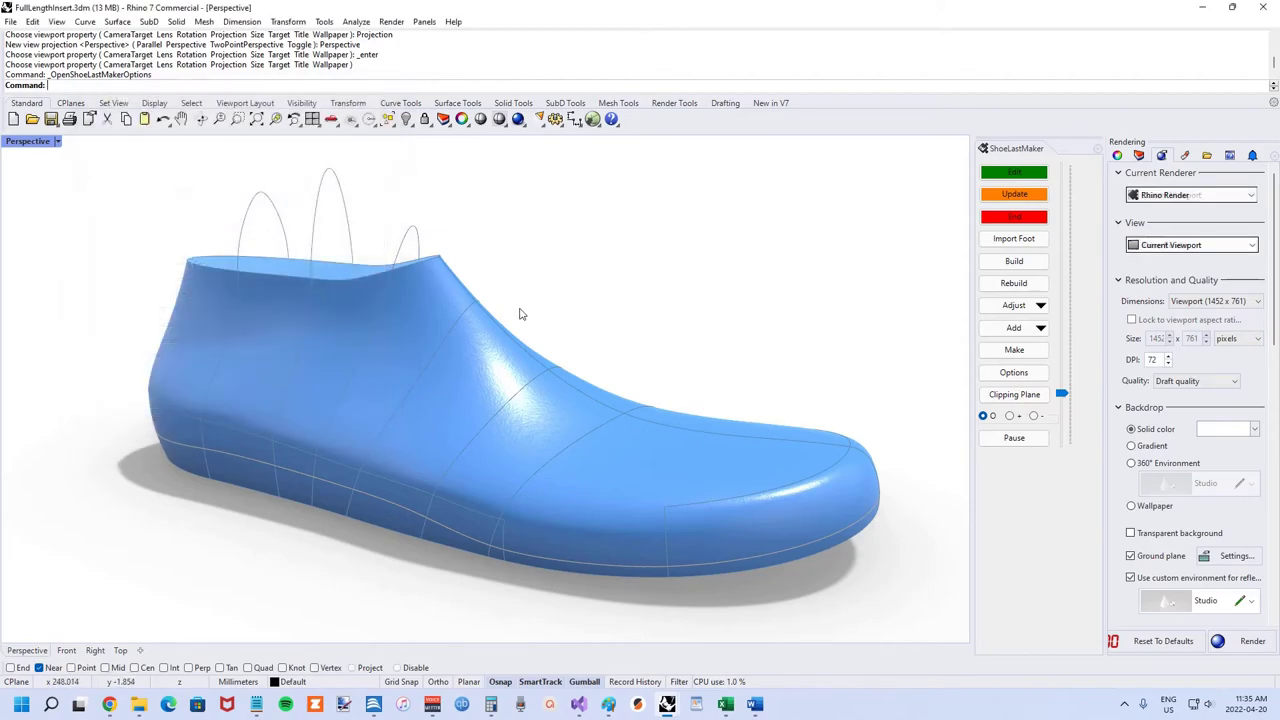
Step: Edit the bottom-edge curve in the upright view, then end the edit to rebuild the insert
click(367, 525)
key(Return)
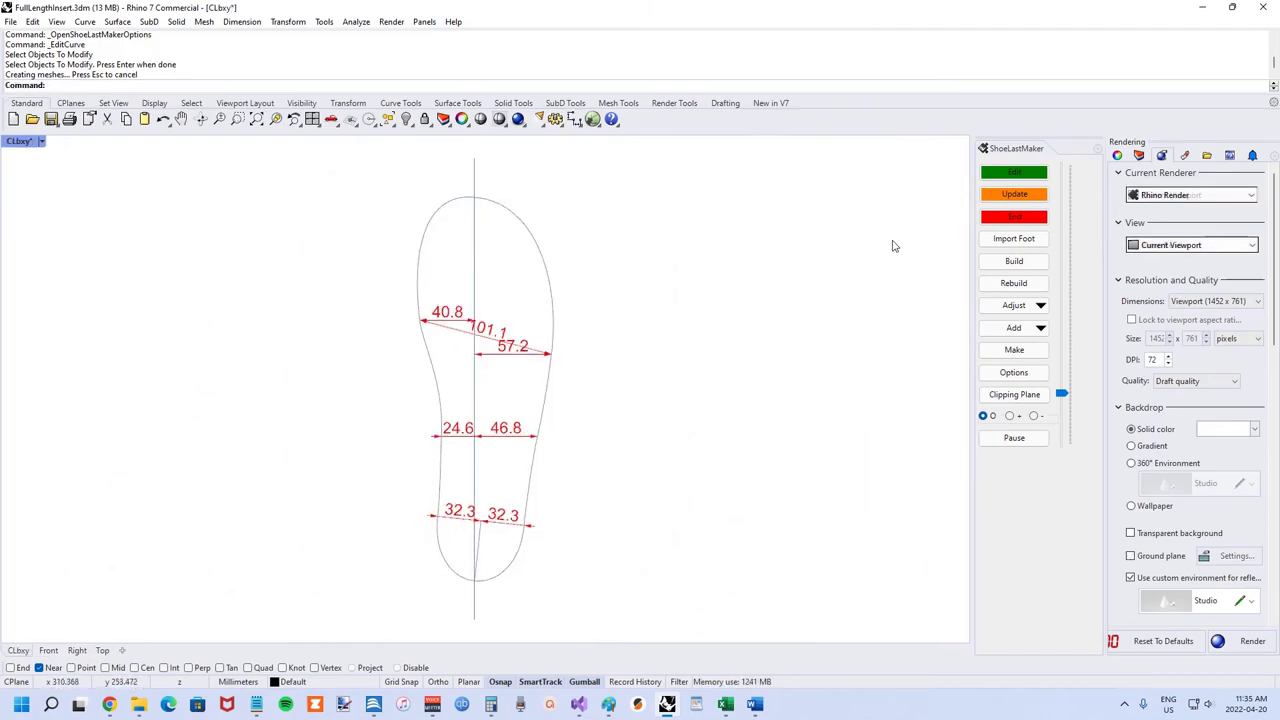
click(995, 222)
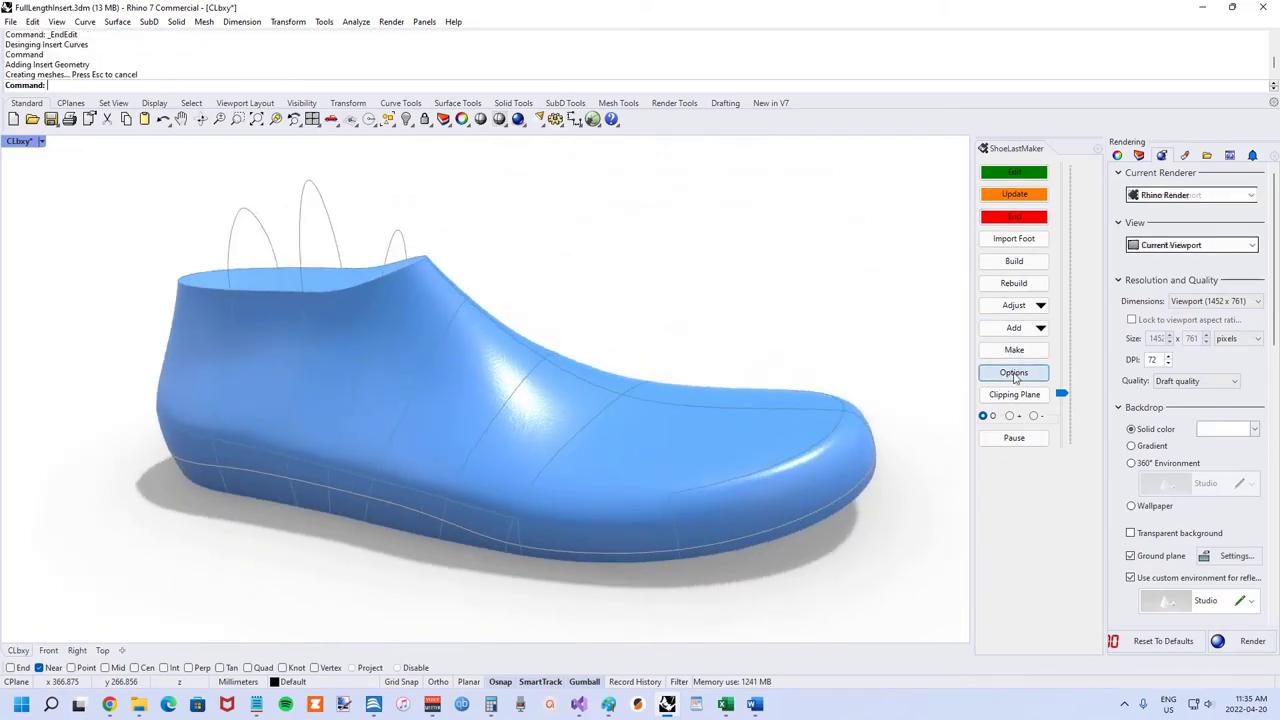
Step: Turn off View Last Vertically When Editing Bottom Edge in ShoeLastMaker options
click(1014, 373)
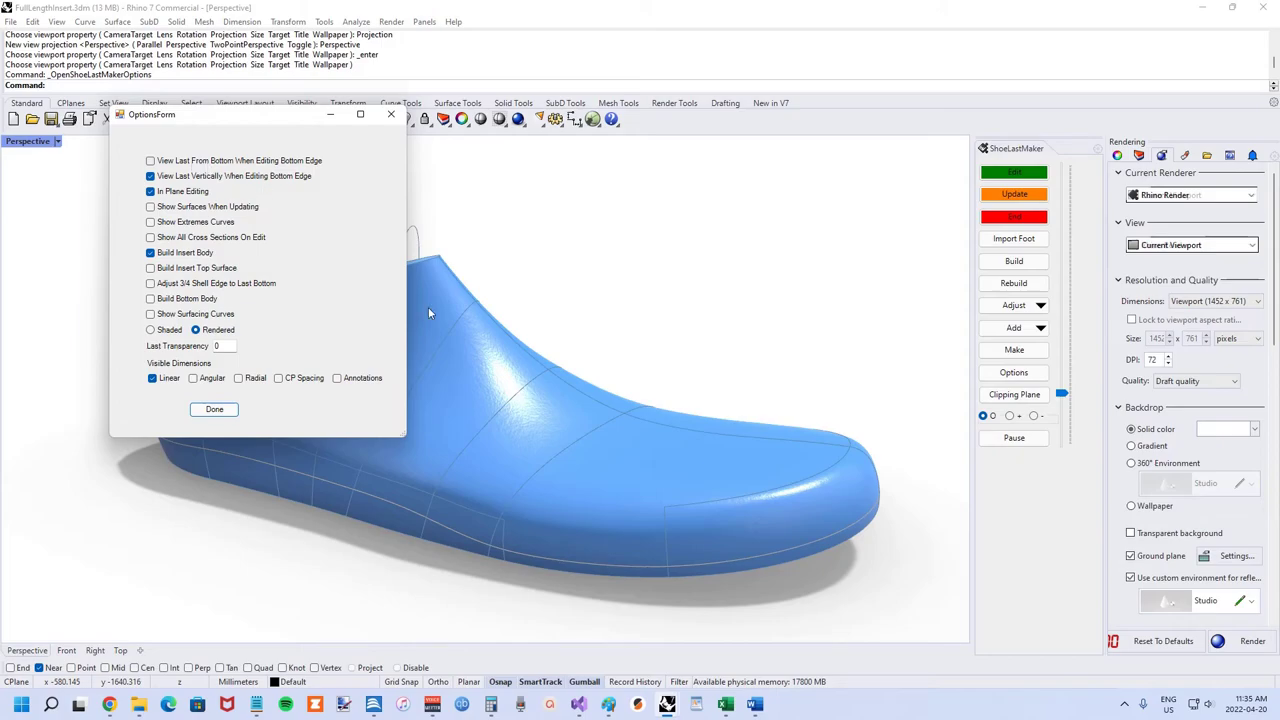
click(176, 176)
click(214, 409)
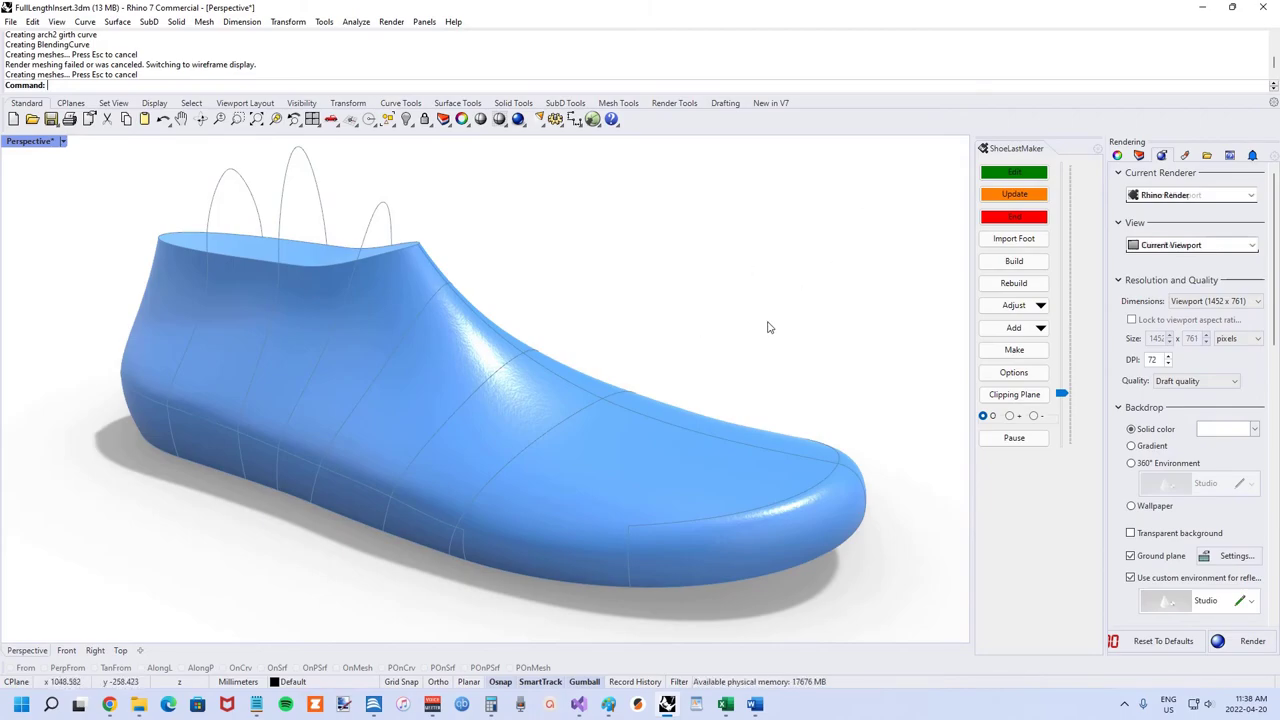
Step: Enable CP Spacing dimensions in ShoeLastMaker options
right_drag(766, 326, 711, 354)
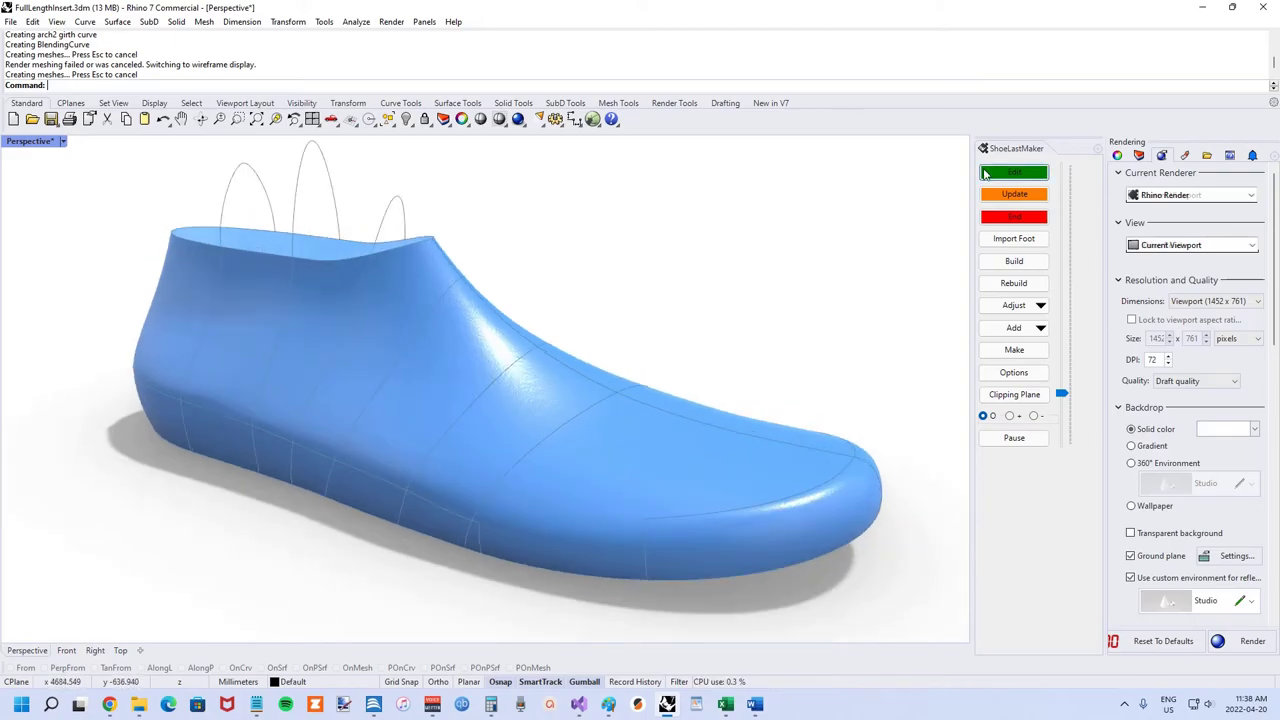
click(1012, 373)
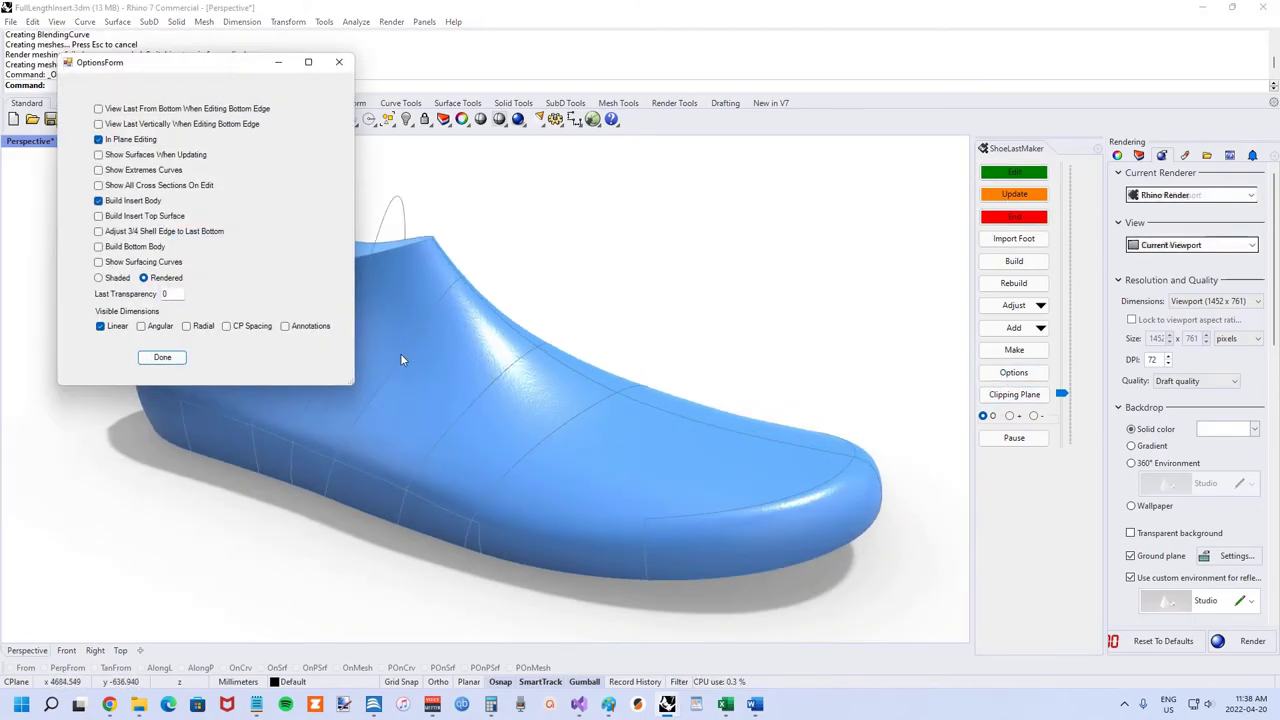
click(242, 327)
Step: Apply the options and start editing the forefoot girth curve
click(160, 358)
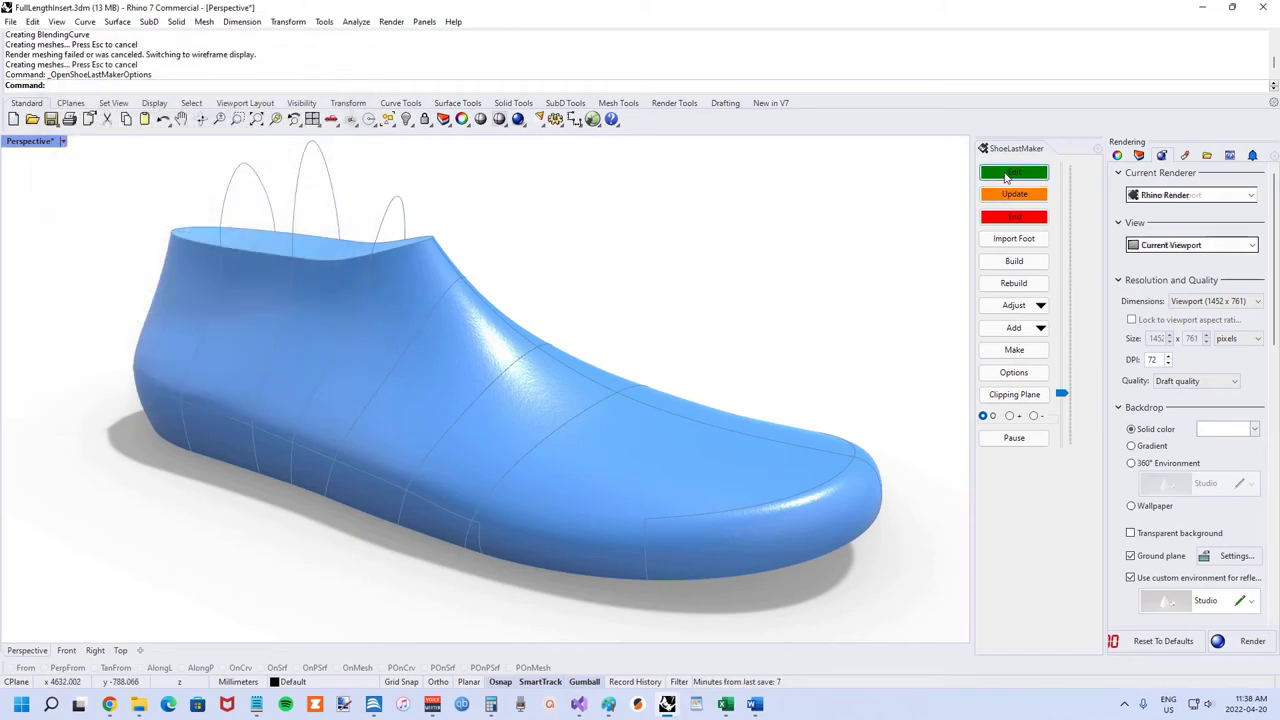
click(1014, 172)
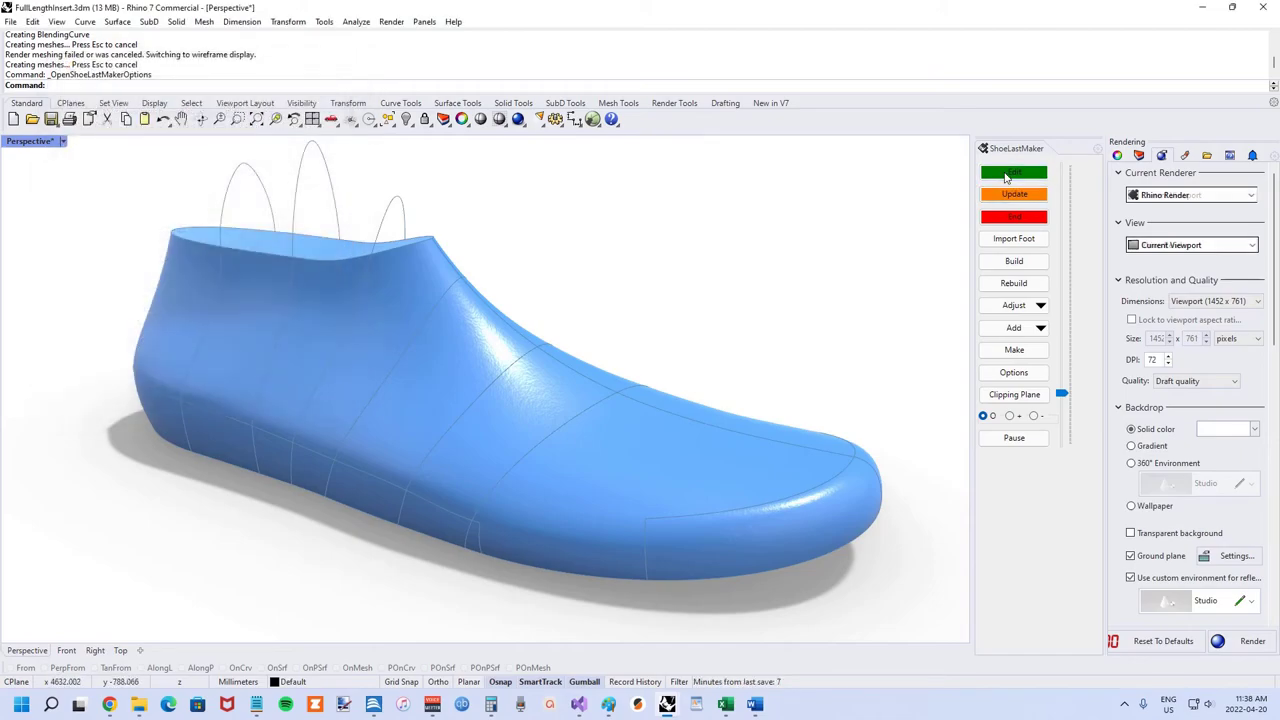
scroll(560, 440, up, 8)
scroll(565, 430, up, 3)
click(568, 428)
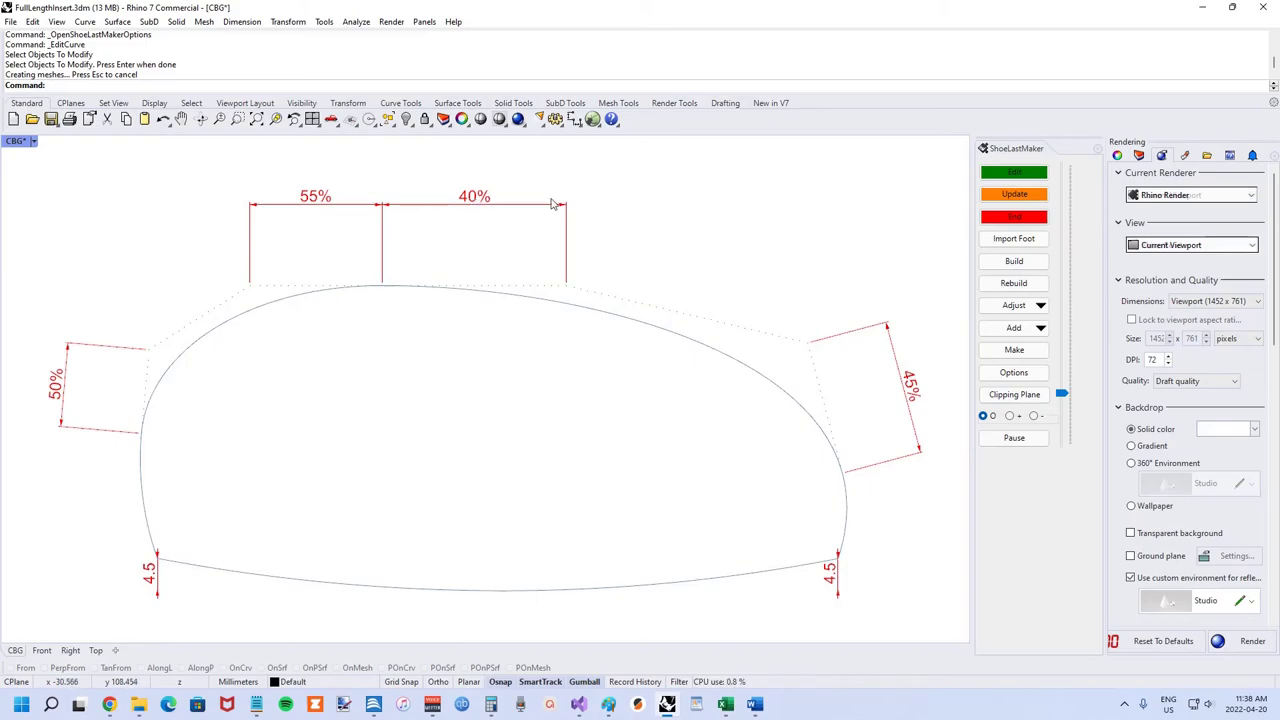
Step: Change the 40% girth proportion to 50% and update the last
double_click(474, 203)
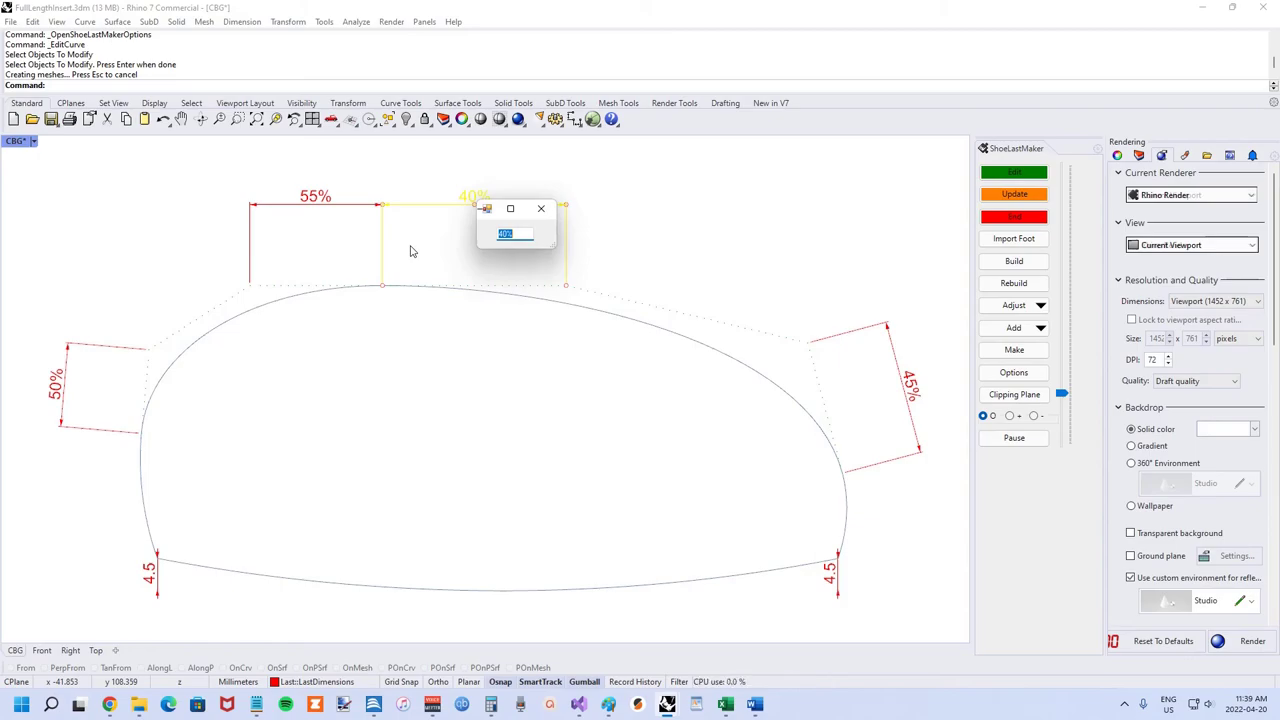
text(50)
key(Return)
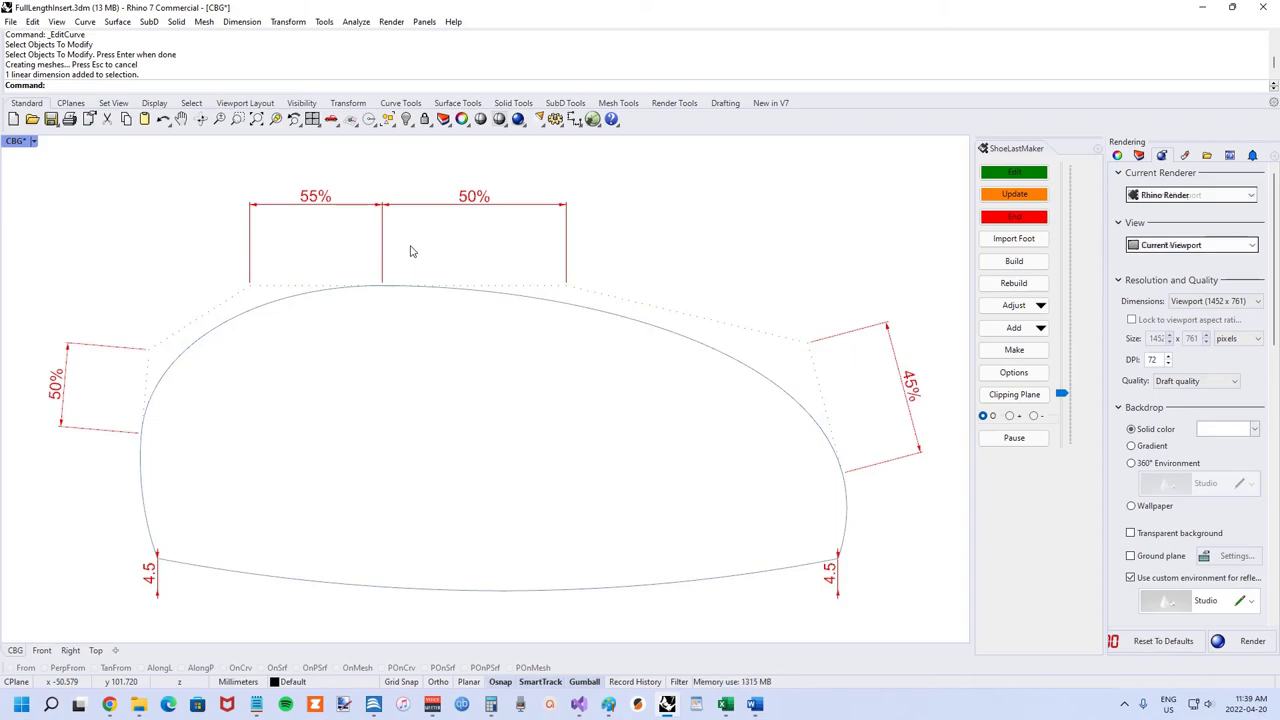
click(1025, 195)
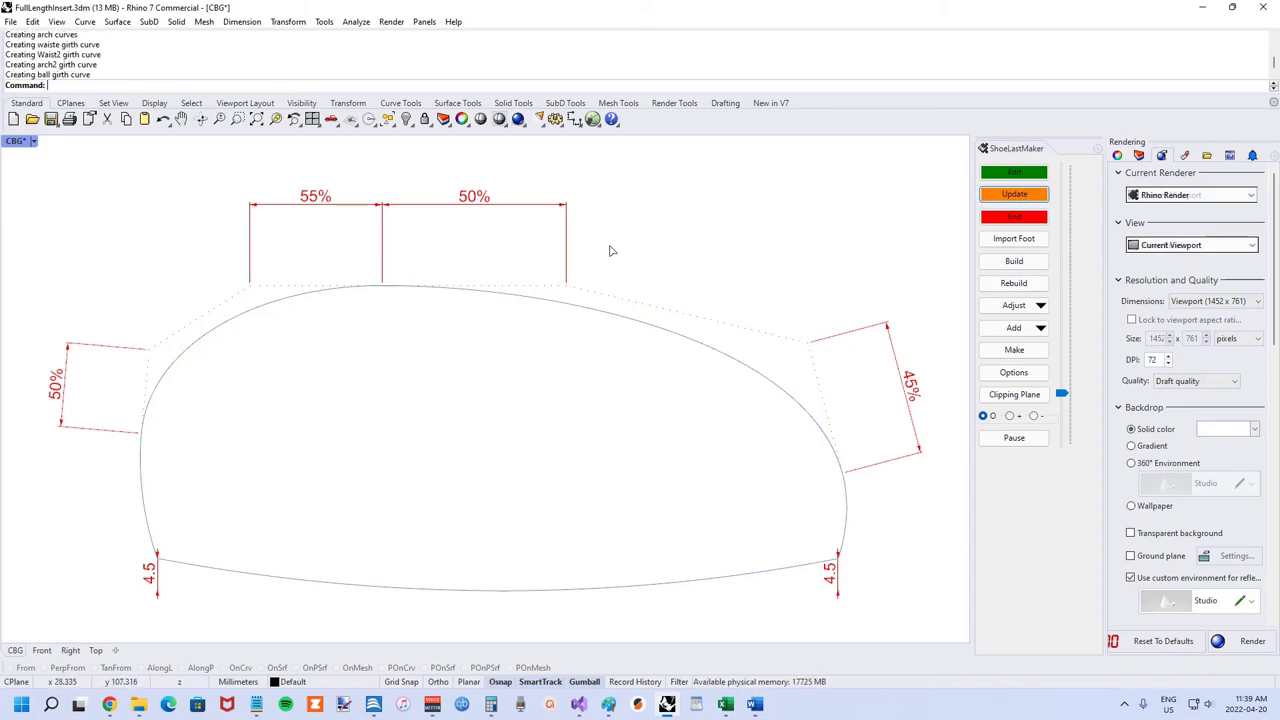